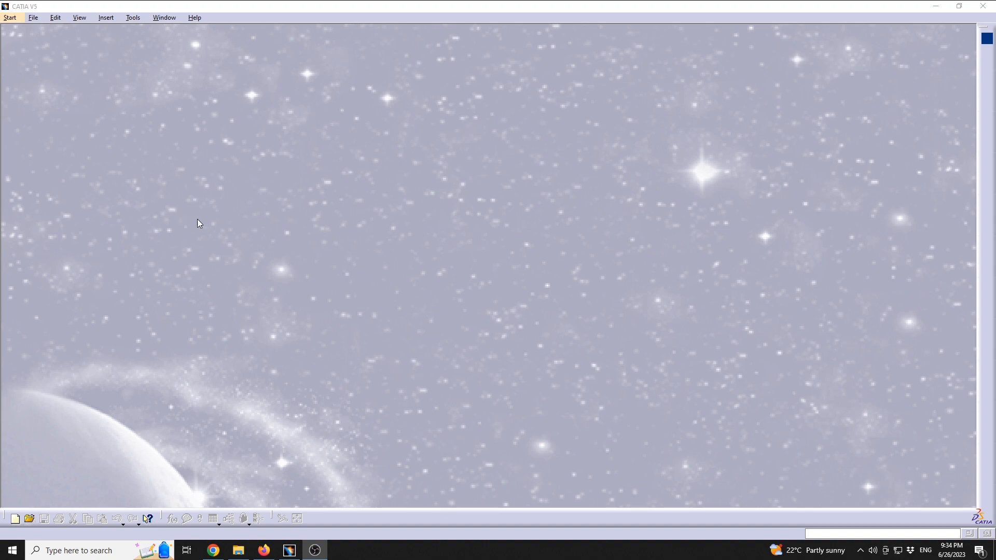
Create a new part in the Part Design workbench and open a sketch on its xy plane
click(9, 18)
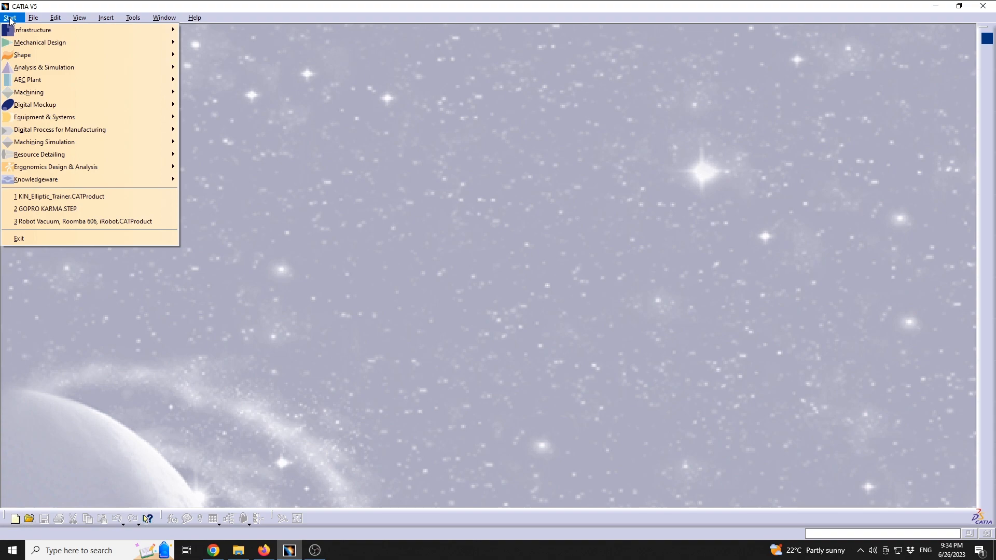
mouse_move(78, 42)
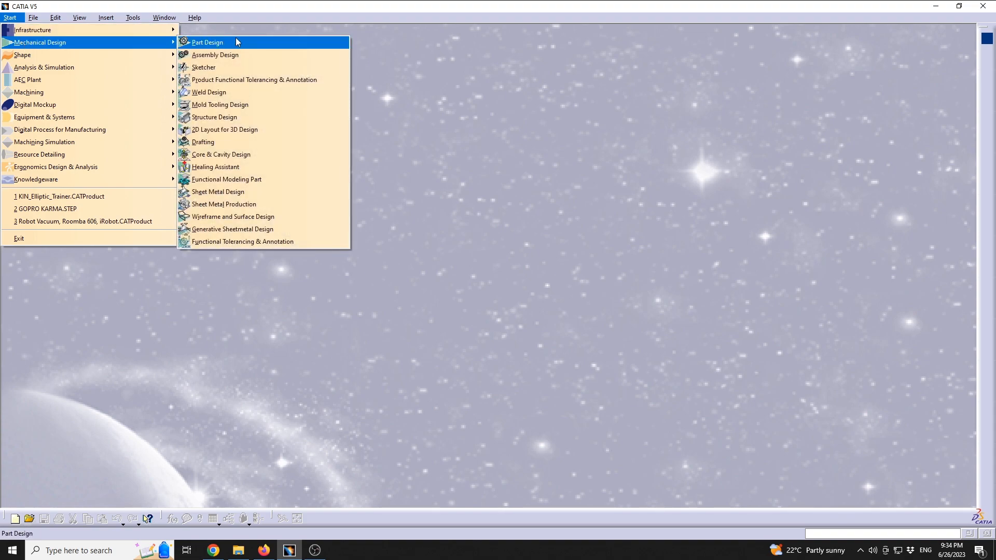
click(210, 42)
click(452, 293)
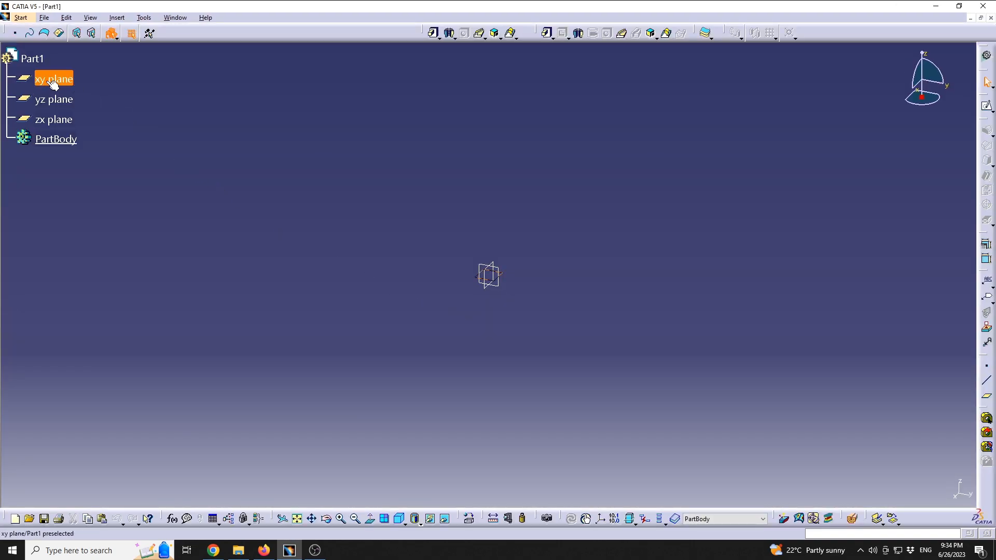
click(50, 84)
click(987, 105)
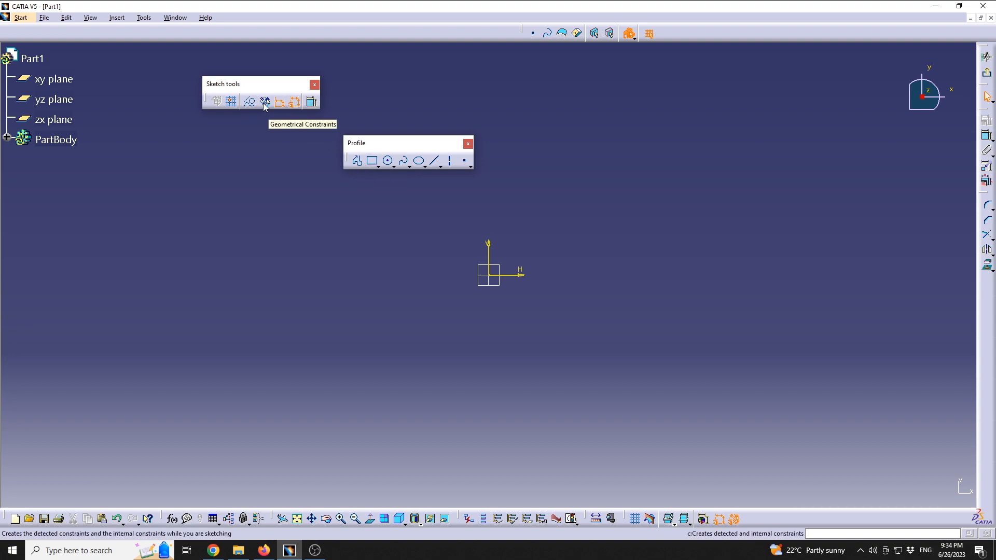
Enable Geometrical Constraints for the sketch, keep Dimensional Constraints on, and move the Sketch tools palette away from the drawing area
click(373, 162)
click(357, 161)
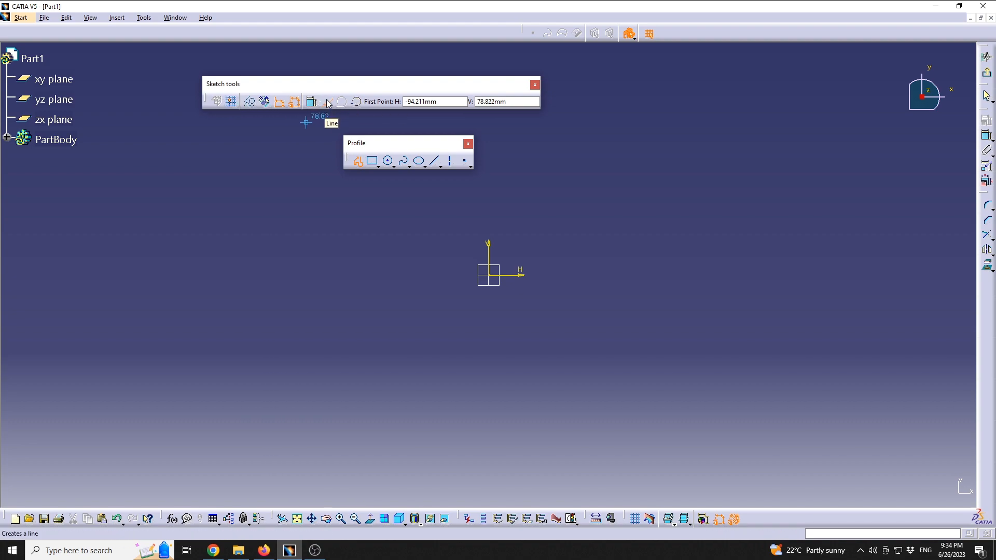
click(374, 158)
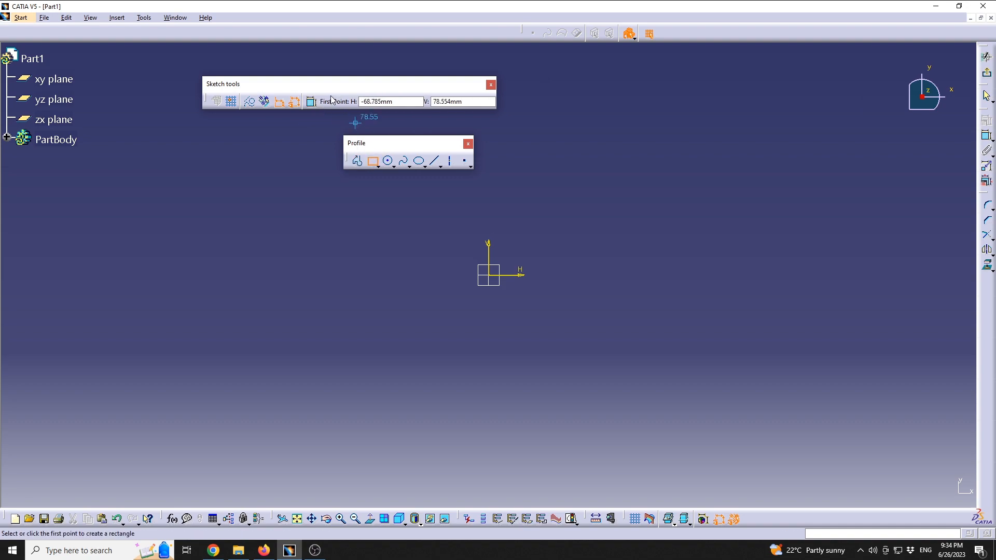
click(266, 104)
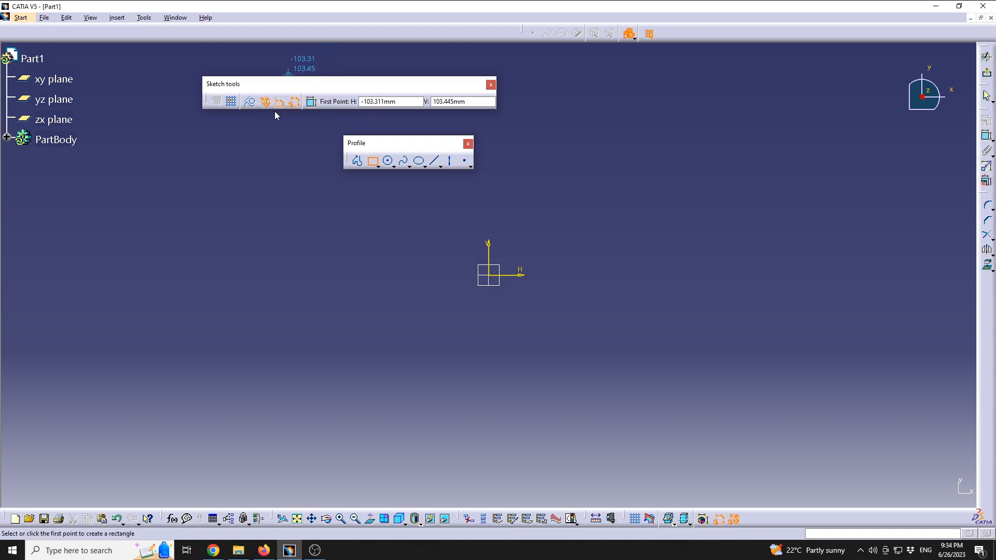
middle_drag(307, 200, 295, 187)
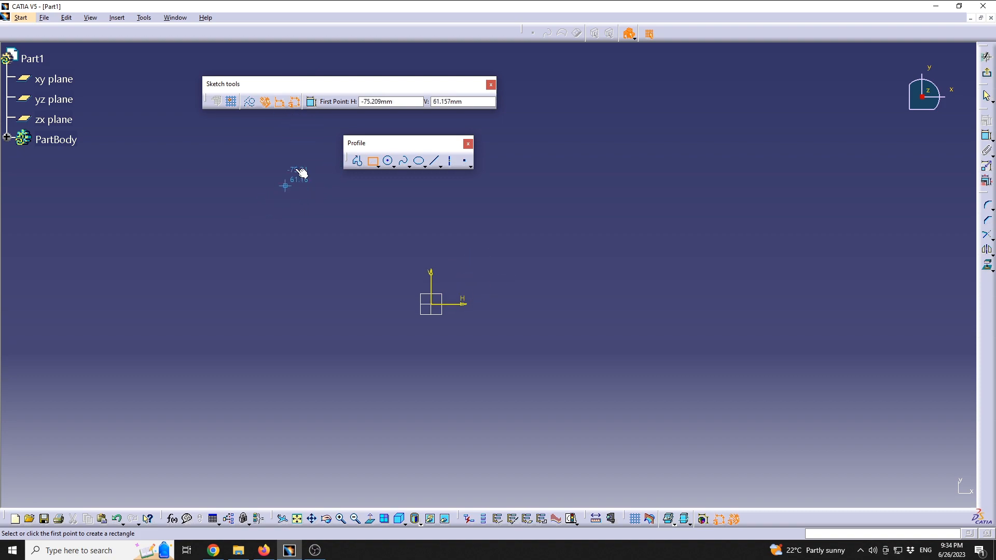
drag(322, 84, 260, 69)
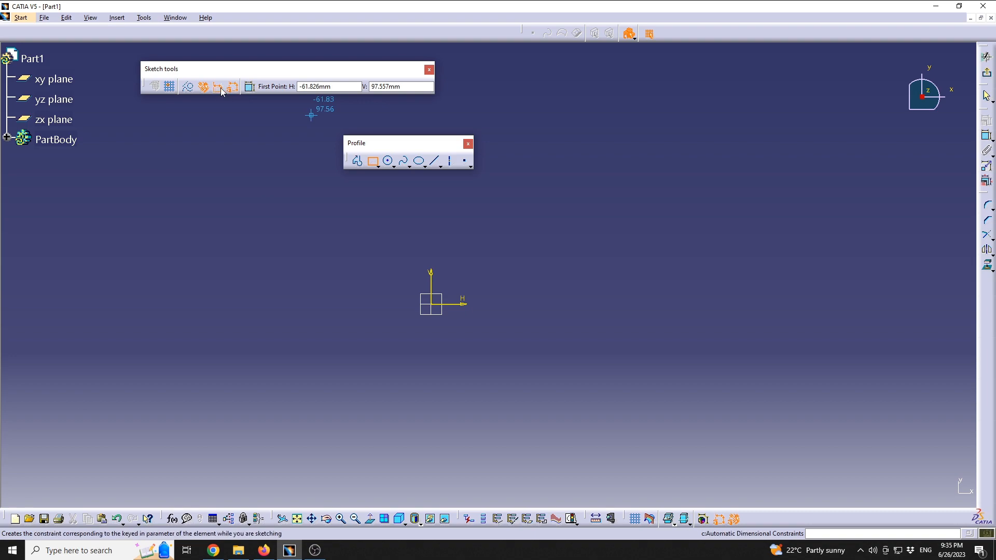
click(218, 92)
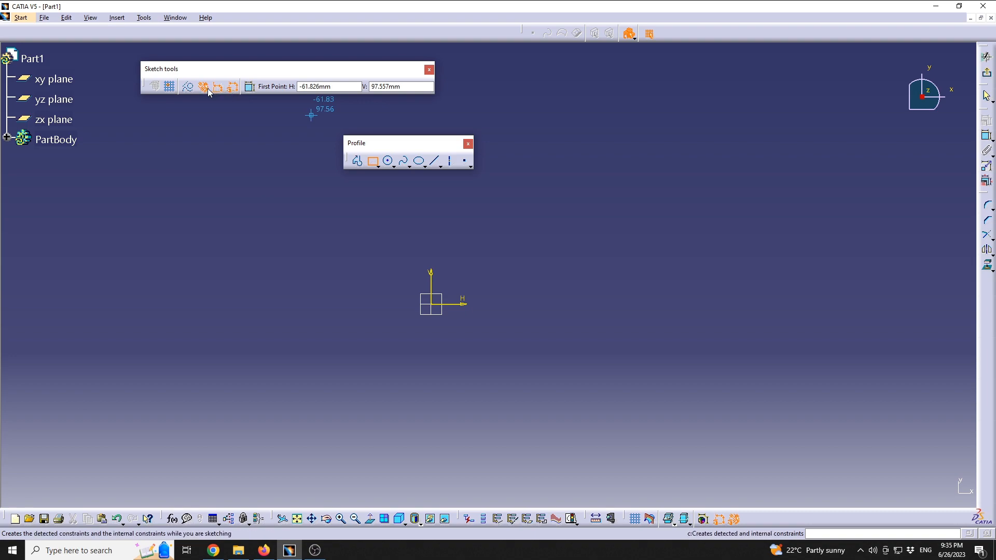
click(217, 90)
click(206, 89)
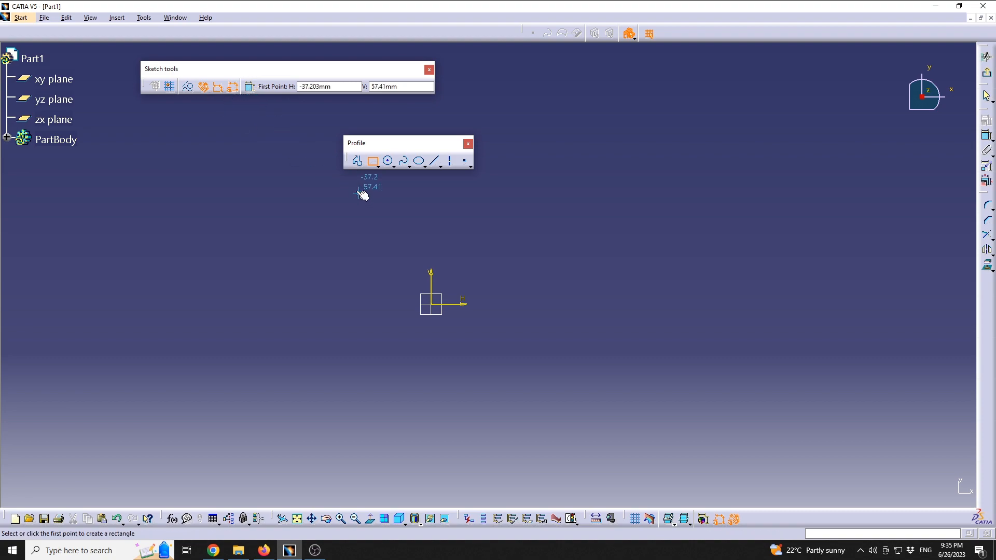
Draw a rectangle about 77 mm wide and 41 mm high with its first corner at the sketch origin
click(371, 162)
click(435, 305)
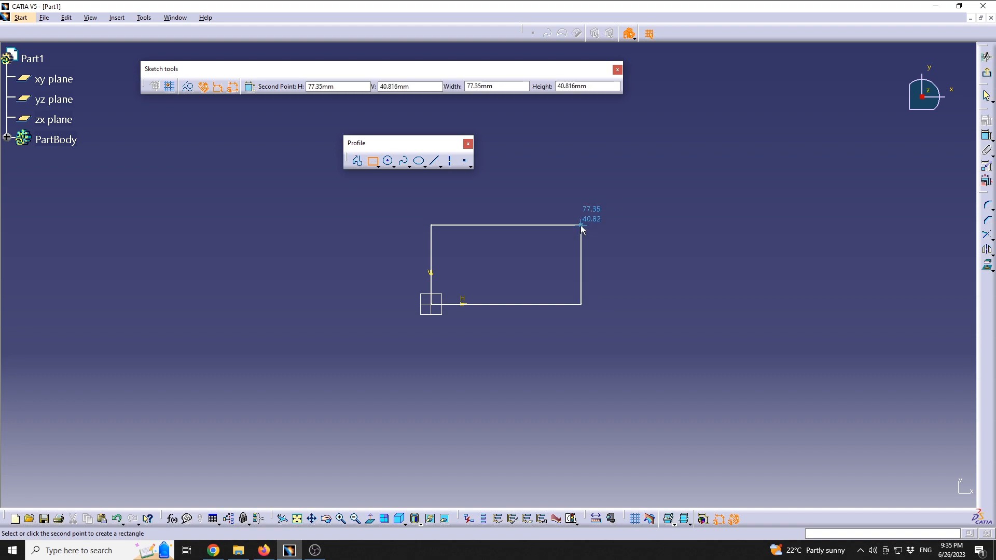
click(580, 225)
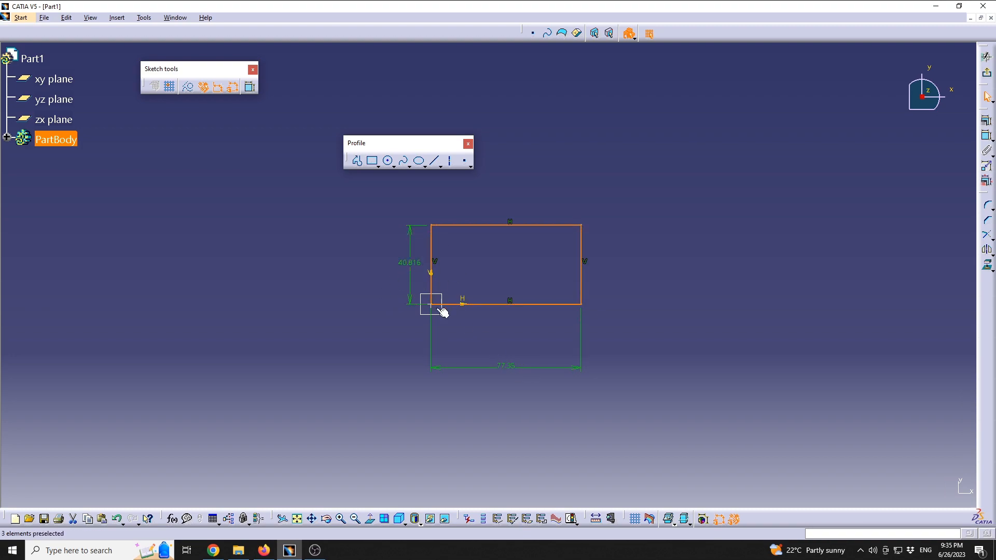
Set the rectangle's height to 50 mm and its width to 75 mm
double_click(414, 265)
text(50)
key(Return)
click(508, 369)
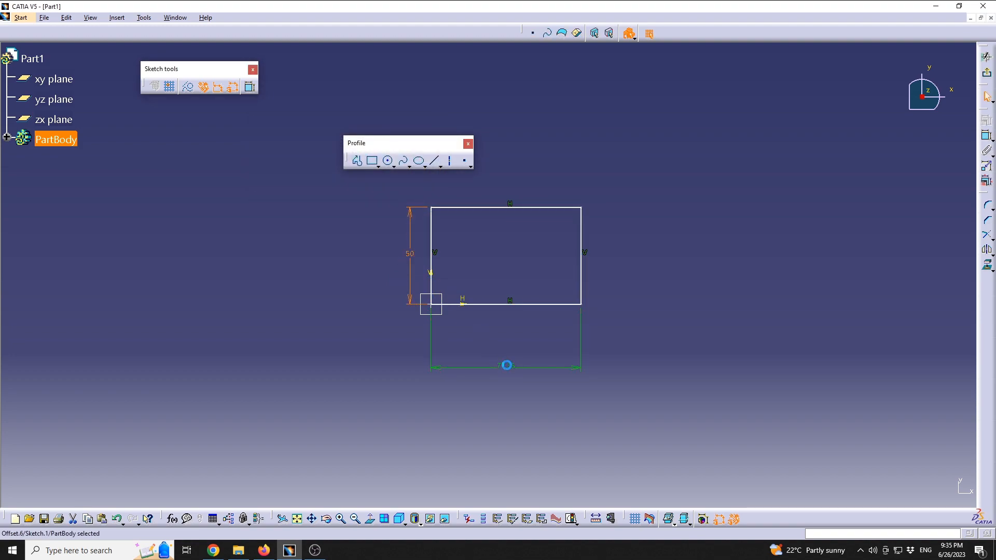
double_click(508, 369)
text(75mm)
key(Return)
With Geometrical Constraints disabled, draw a second rectangle about 64 mm wide and 48 mm high beside the first one
mouse_move(640, 243)
middle_down()
mouse_move(556, 266)
mouse_move(553, 253)
middle_up()
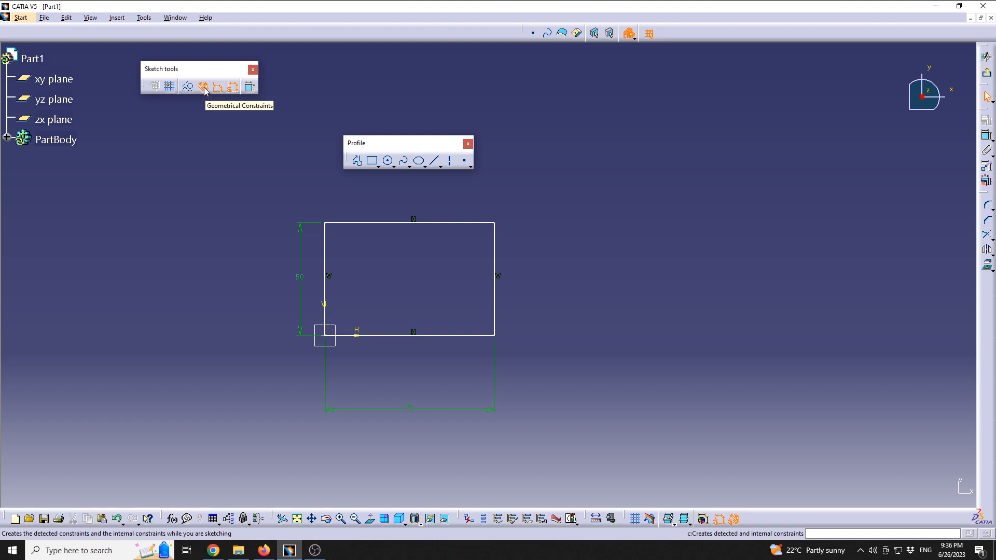
mouse_move(231, 194)
middle_down()
mouse_move(356, 220)
mouse_move(455, 193)
middle_up()
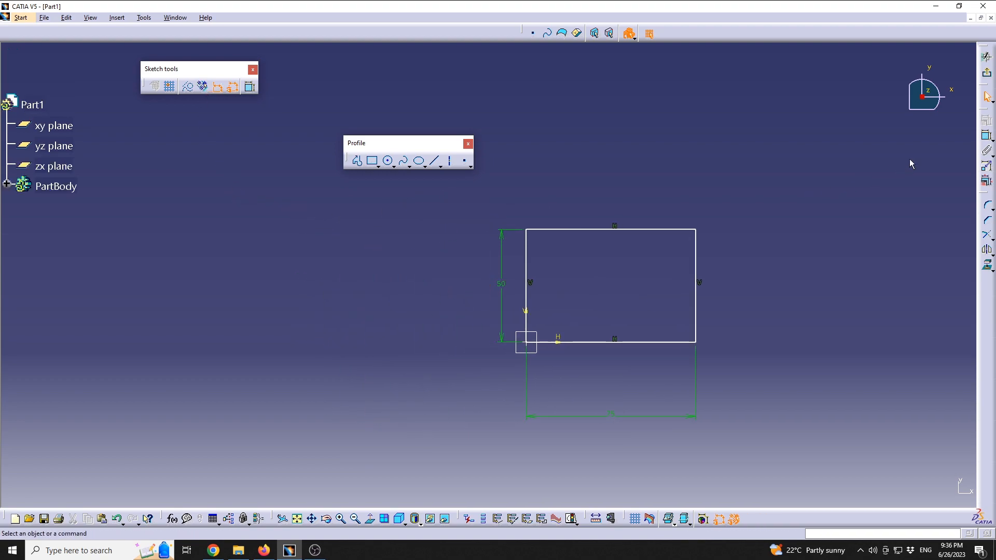
click(374, 161)
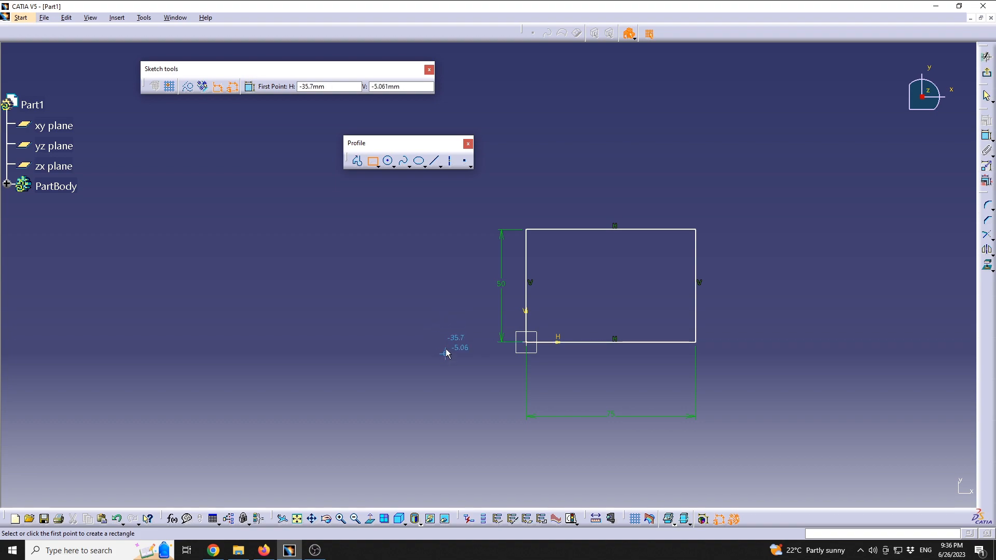
click(440, 330)
click(295, 222)
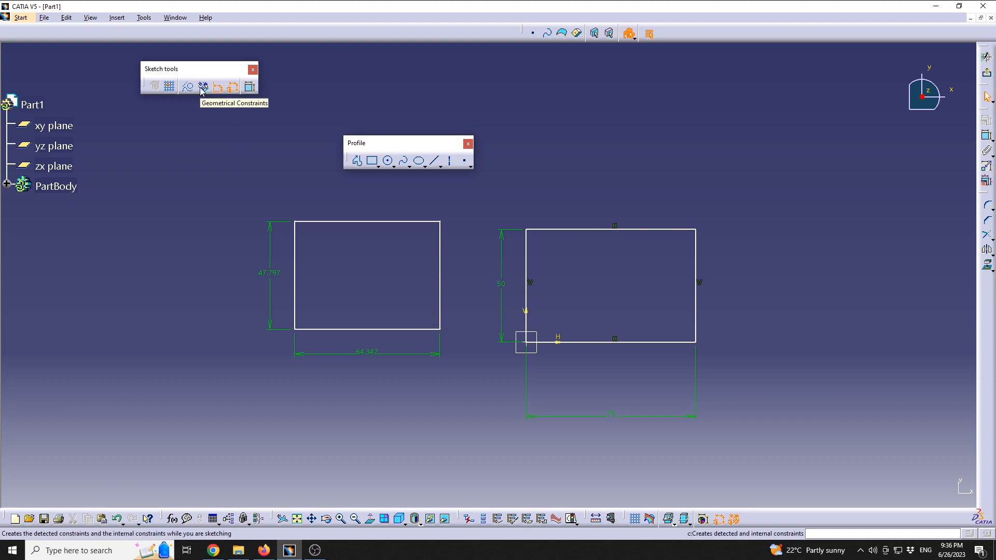
Try to apply a Vertical constraint to both side lines of the second rectangle while Geometrical Constraints is off
click(296, 256)
ctrl+click(444, 260)
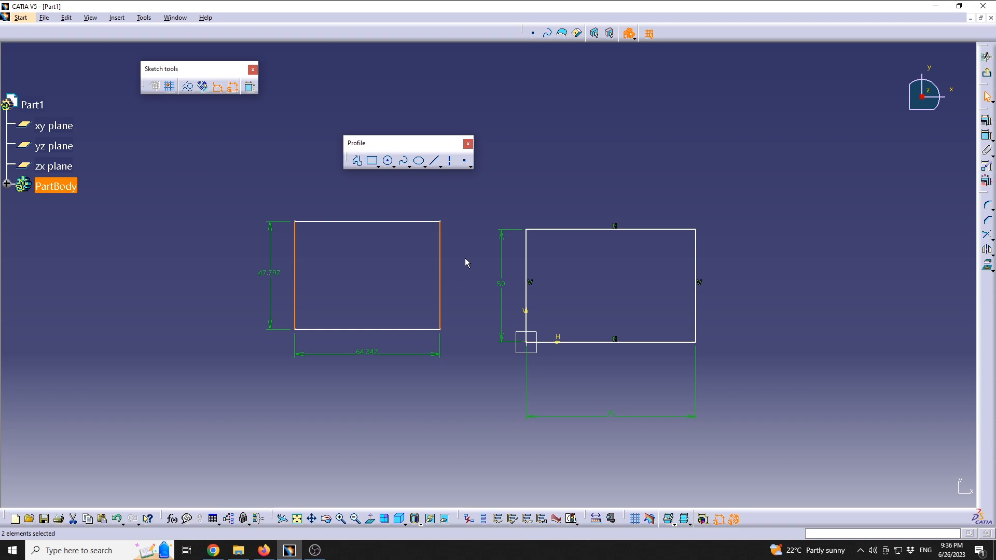
click(987, 121)
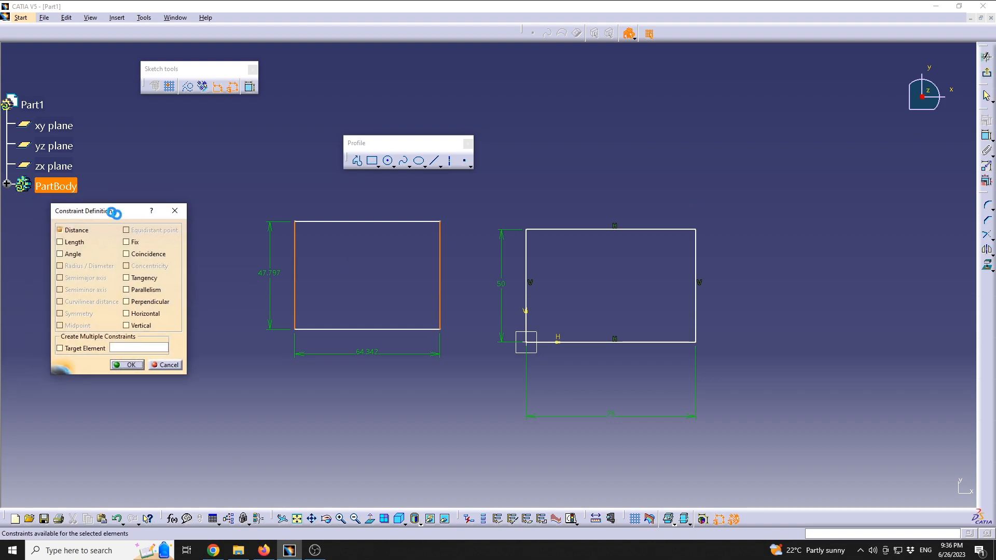
drag(186, 258, 175, 262)
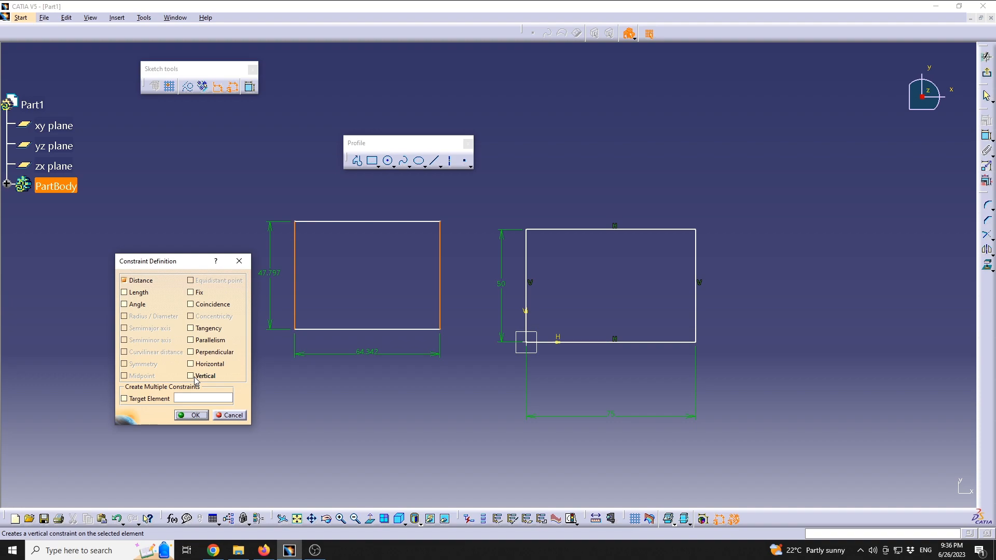
click(196, 379)
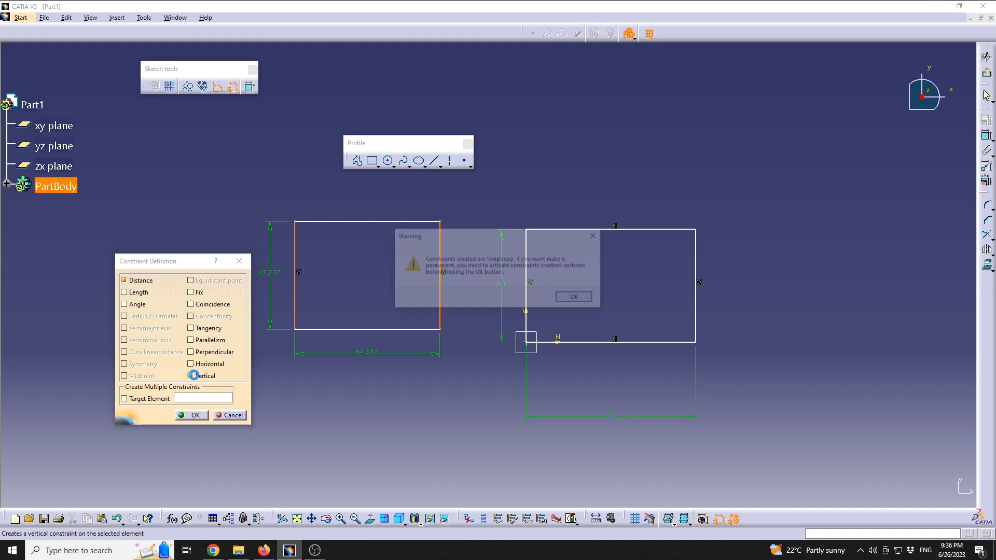
mouse_move(462, 243)
mouse_down()
mouse_move(415, 392)
mouse_move(372, 393)
mouse_up()
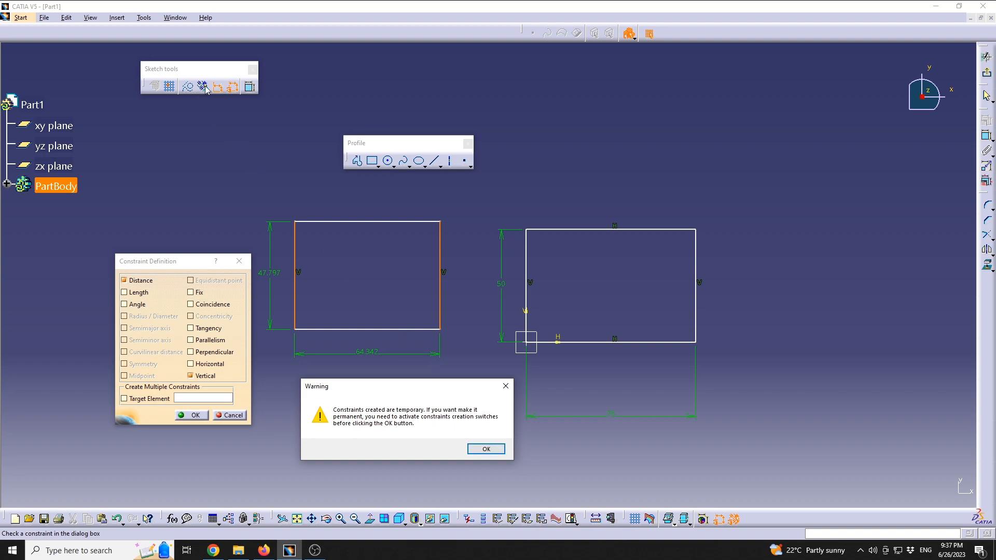
click(472, 449)
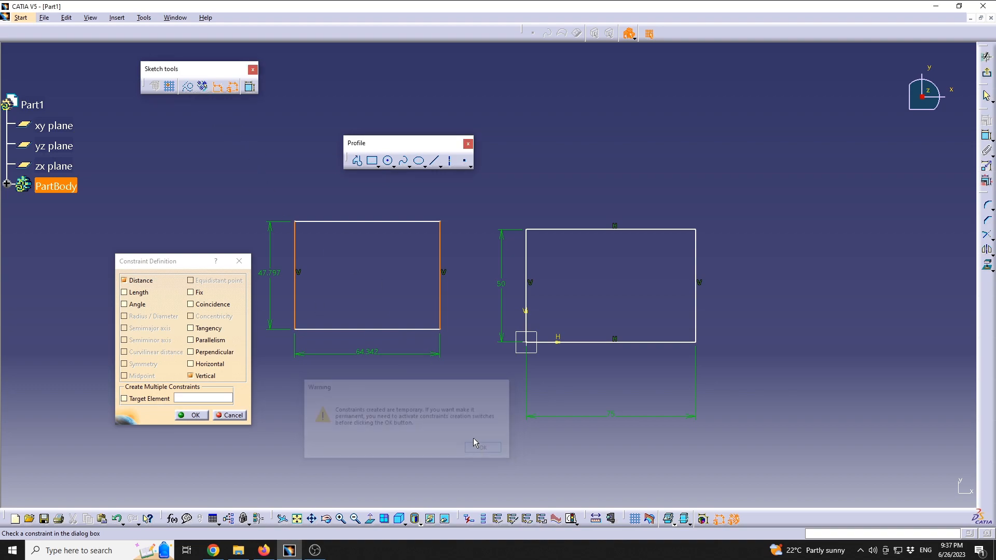
click(204, 87)
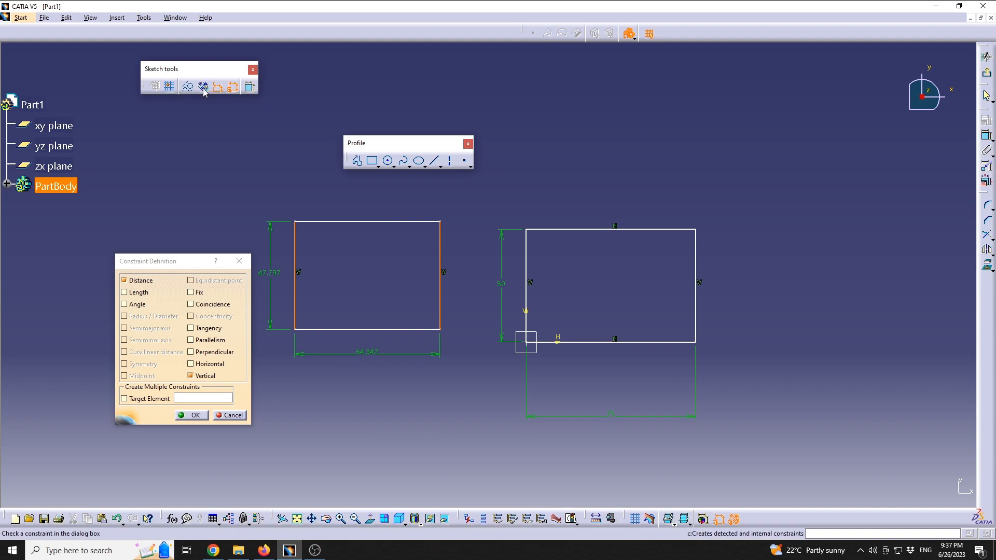
click(188, 418)
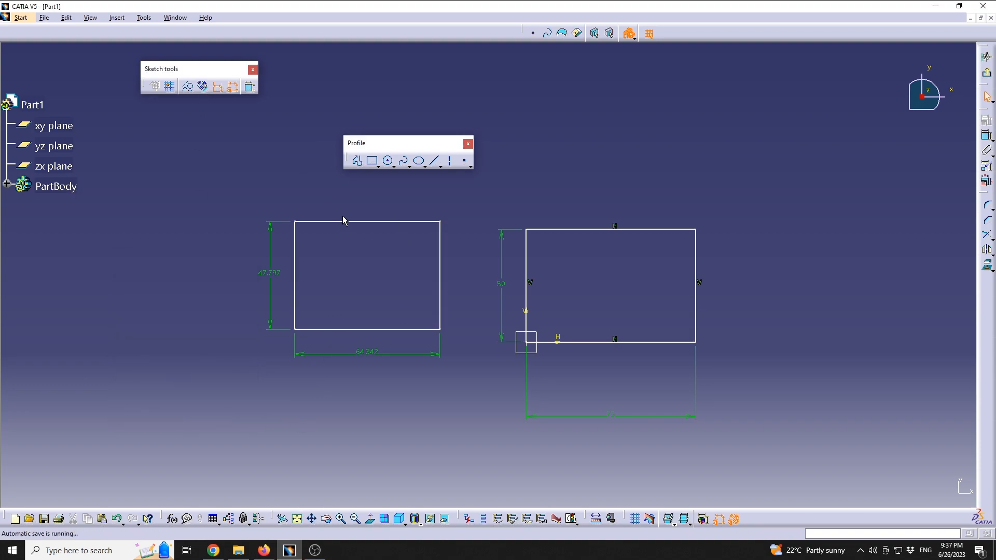
Enable Geometrical Constraints and apply a Vertical constraint to both side lines of the second rectangle
click(296, 272)
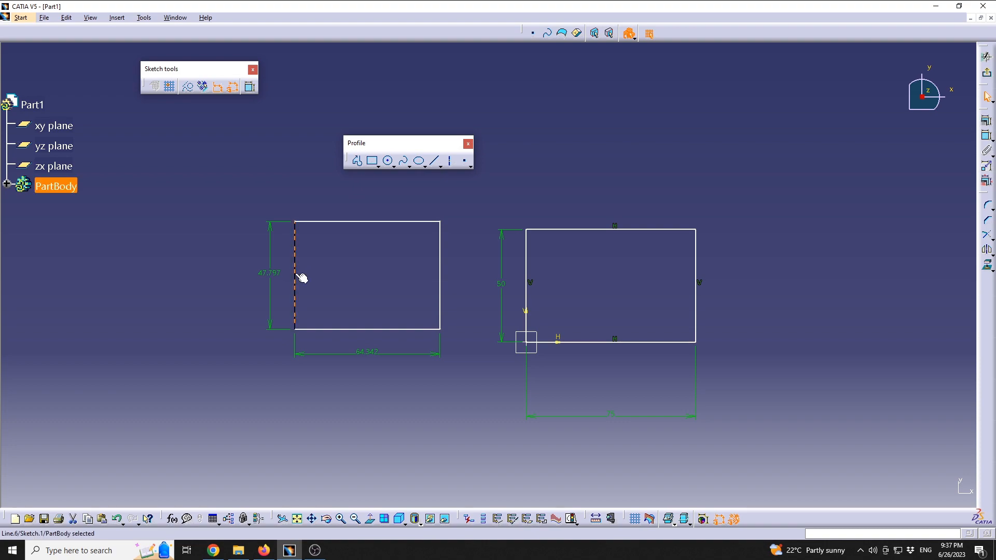
ctrl+click(440, 271)
click(987, 122)
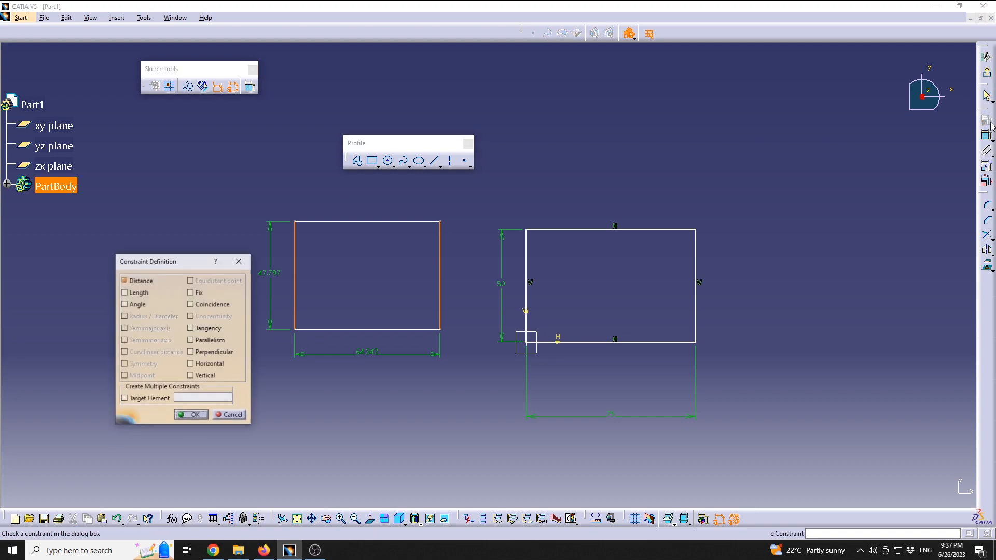
click(203, 85)
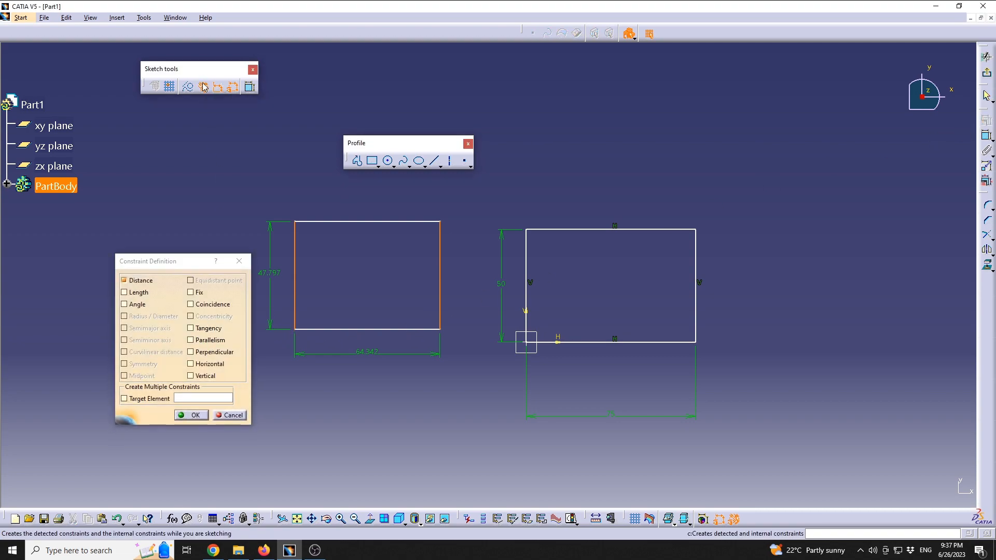
click(208, 379)
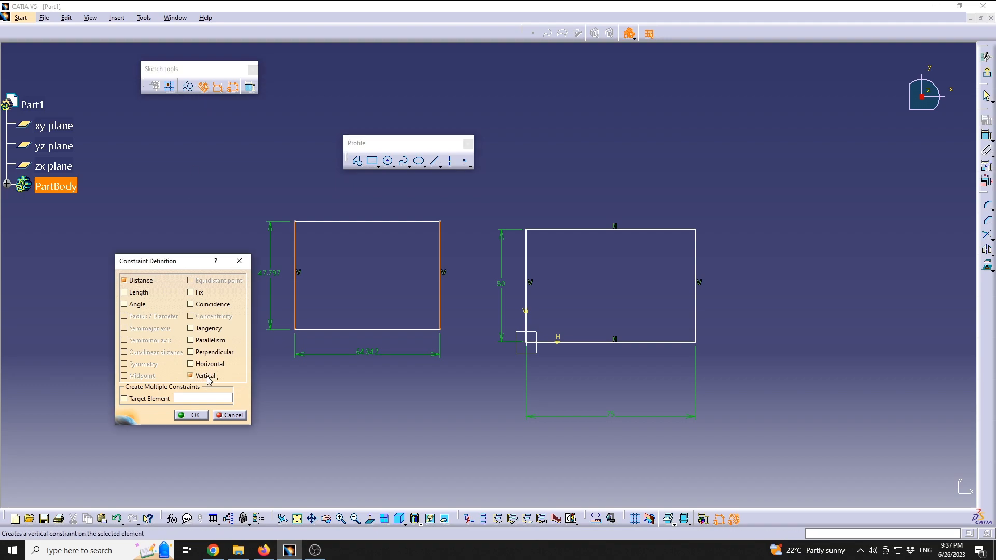
click(193, 416)
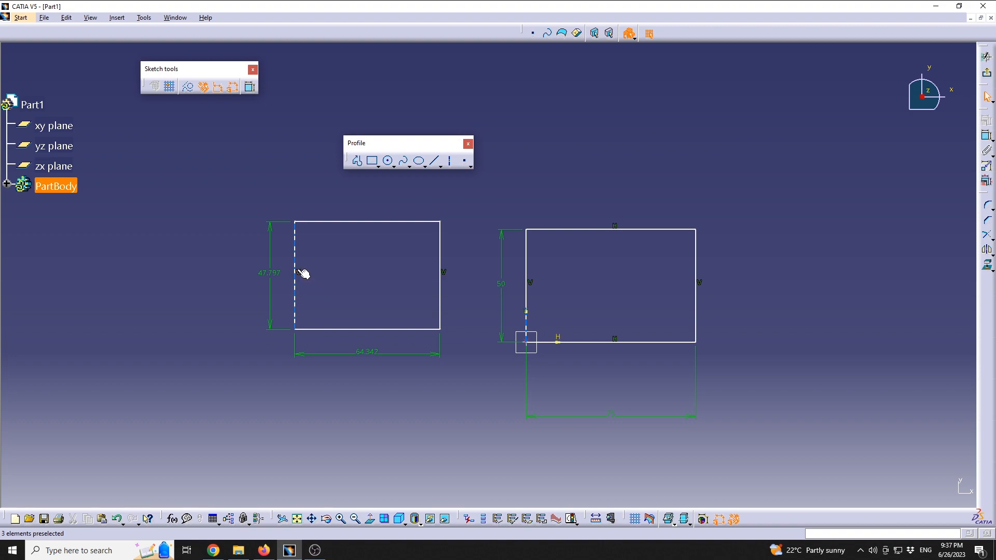
Apply a Horizontal constraint to the upper and lower lines of the second rectangle
click(394, 222)
ctrl+click(389, 328)
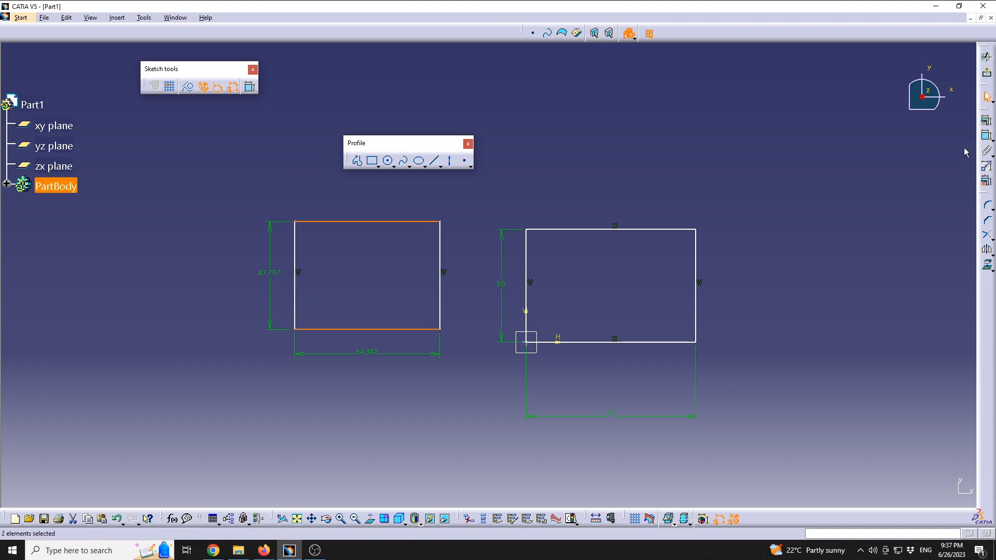
click(987, 120)
click(207, 364)
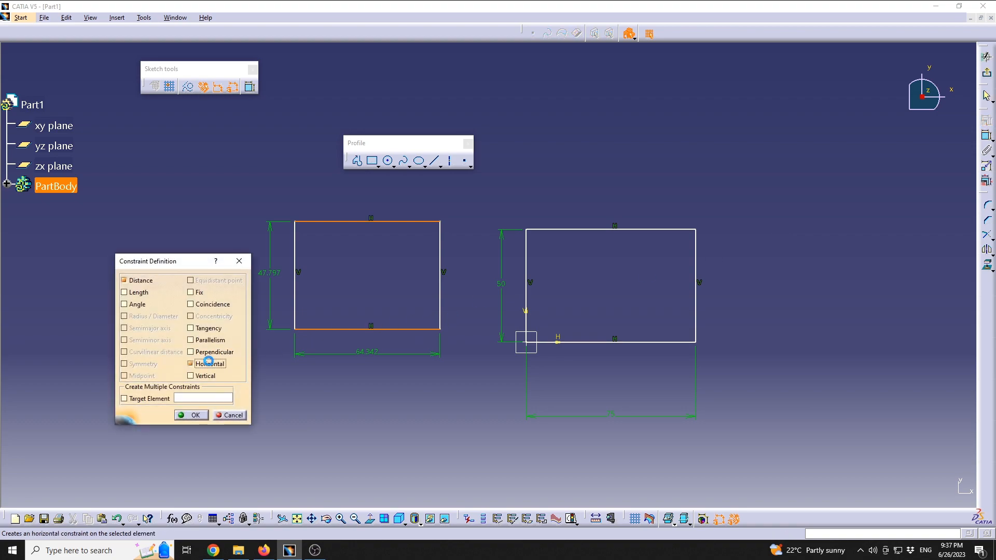
click(191, 415)
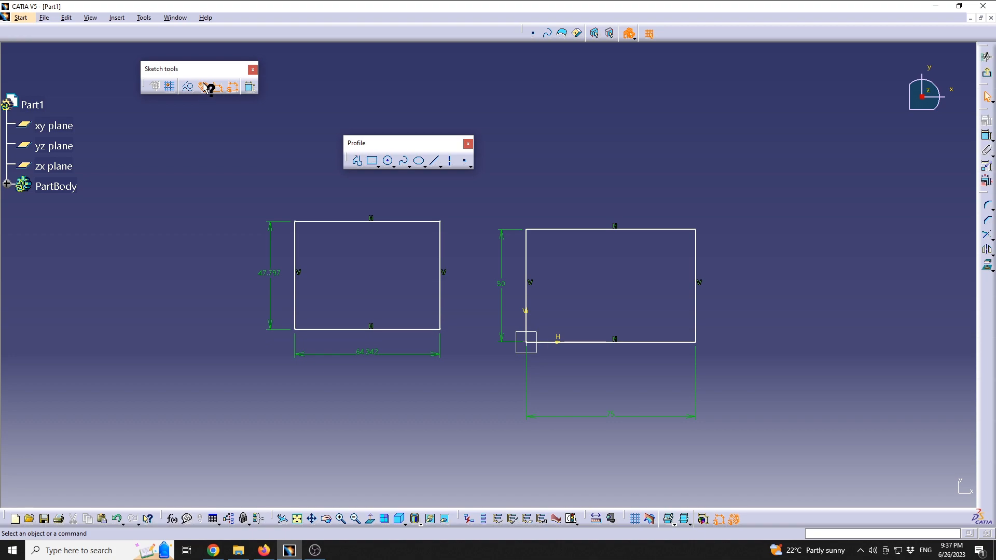
Open the detailed help for the Geometrical Constraints option, examine how to create dimensional and geometrical constraints, and return to CATIA
mouse_move(207, 88)
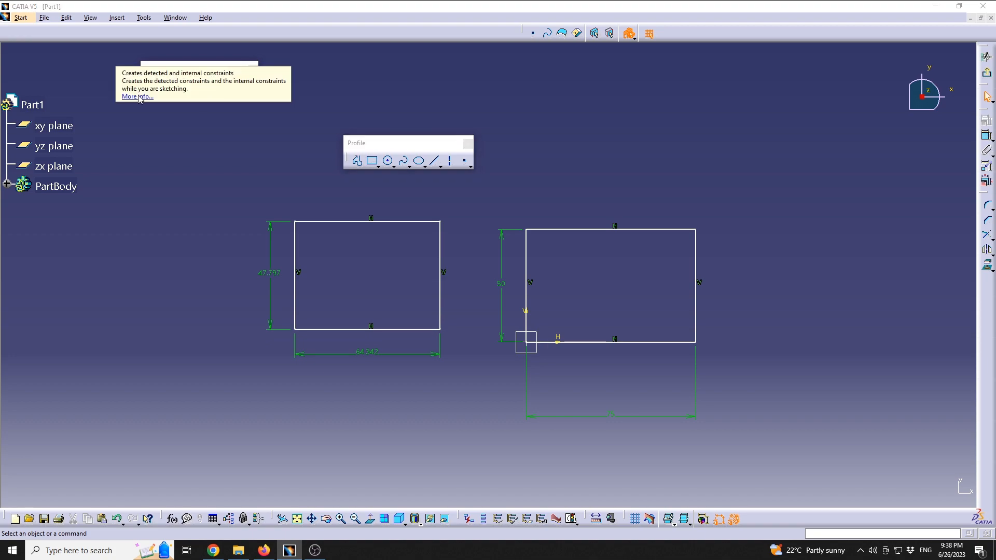
click(138, 97)
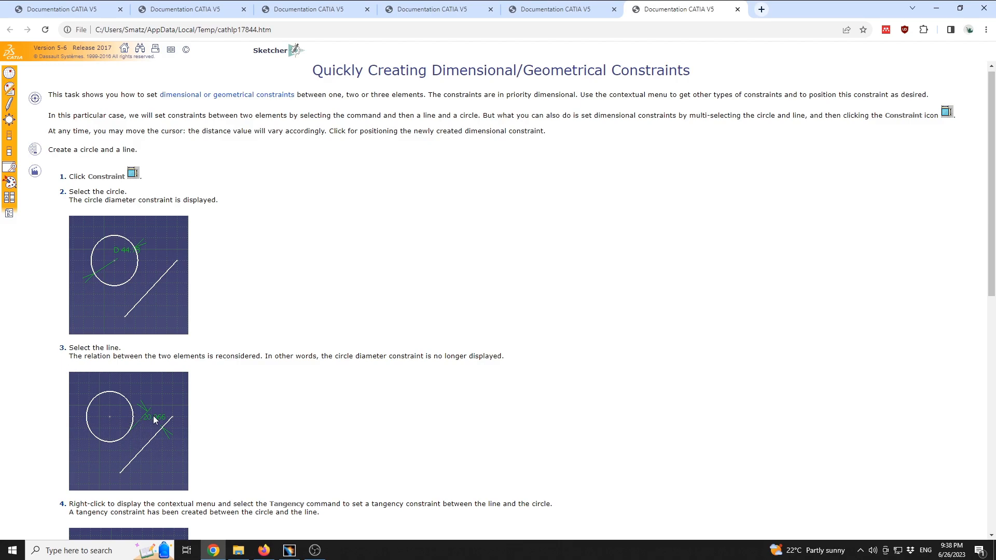
scroll(163, 430, down, 3)
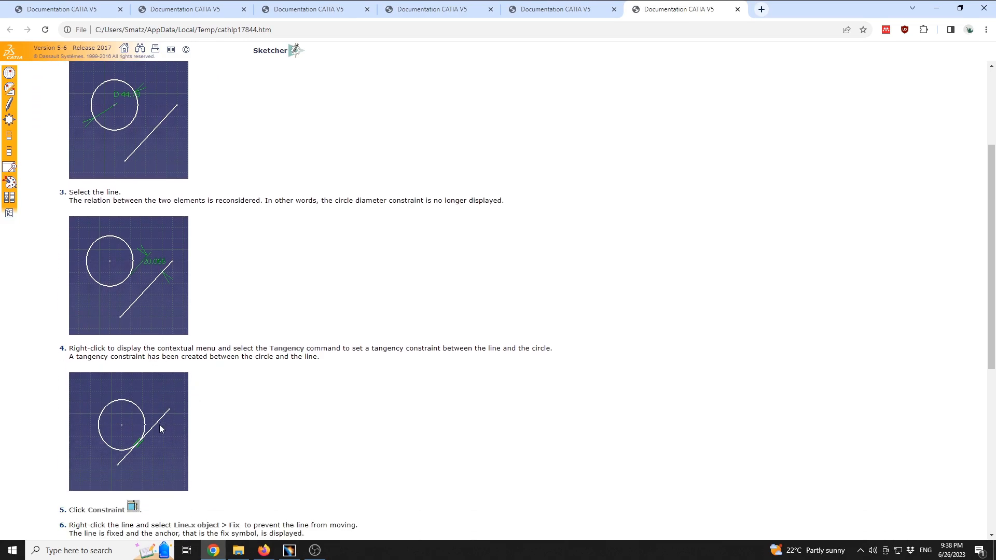
scroll(232, 431, down, 3)
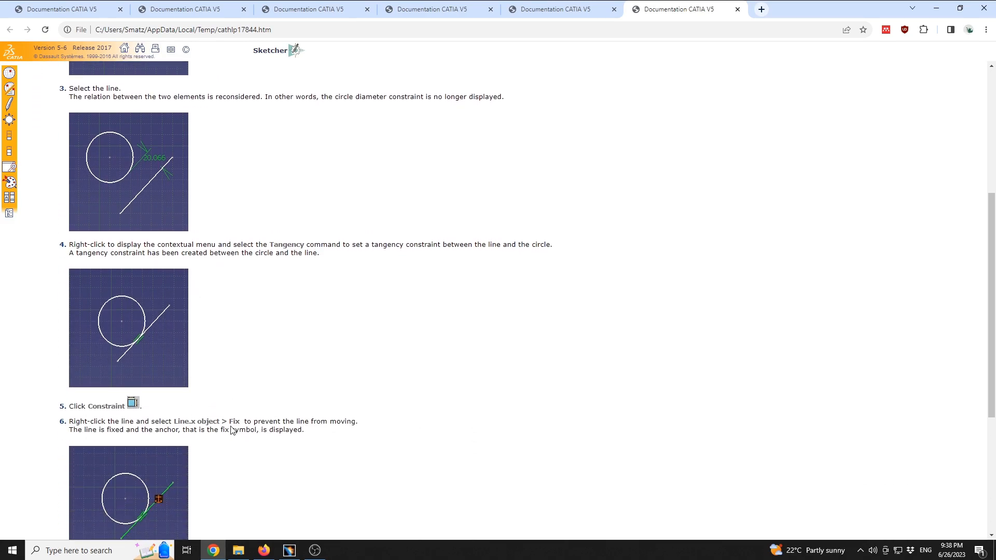
drag(150, 372, 279, 371)
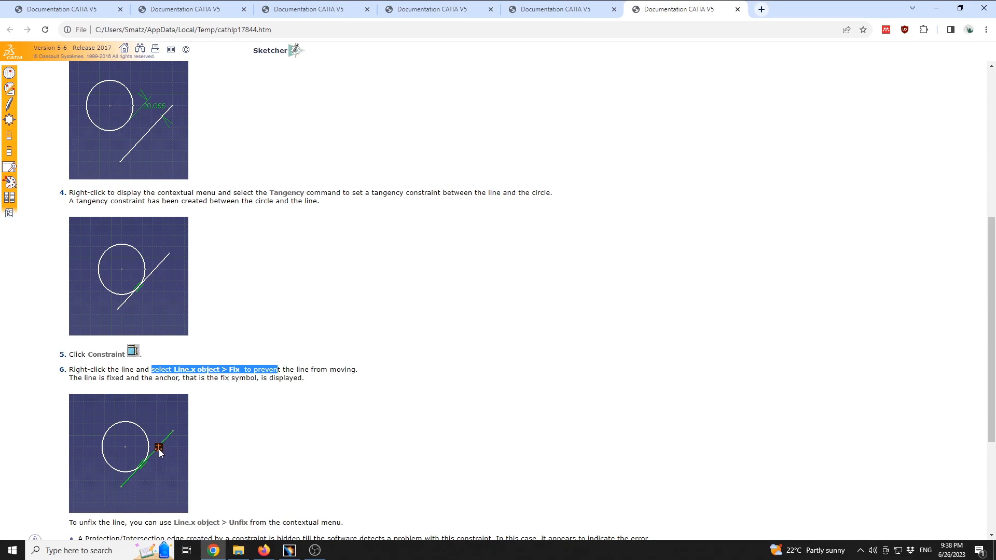
scroll(300, 426, down, 4)
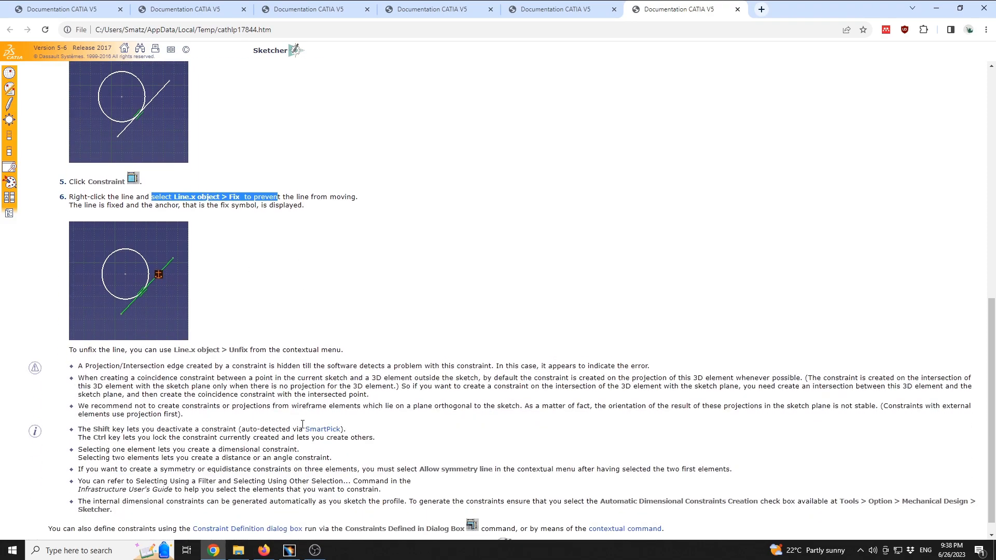
scroll(285, 418, up, 10)
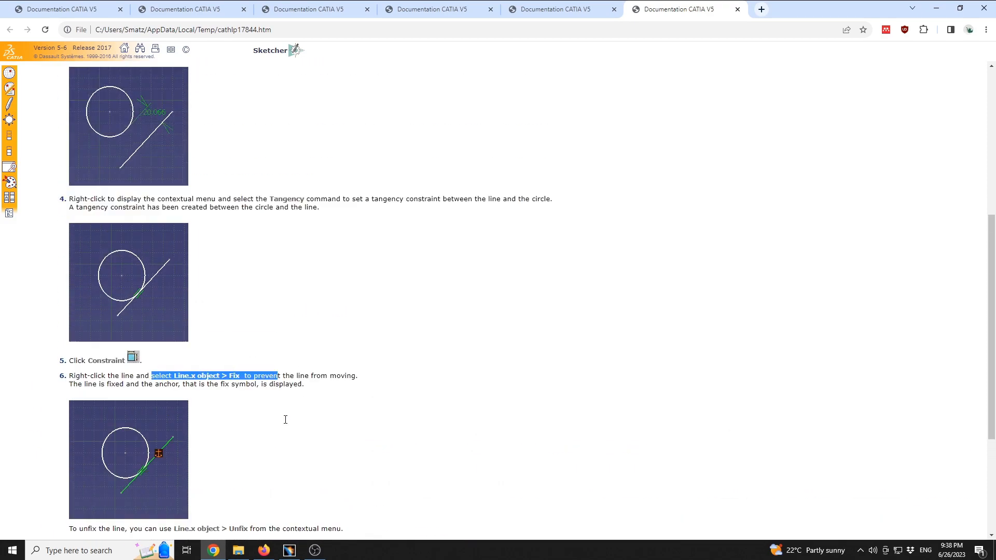
scroll(268, 515, down, 9)
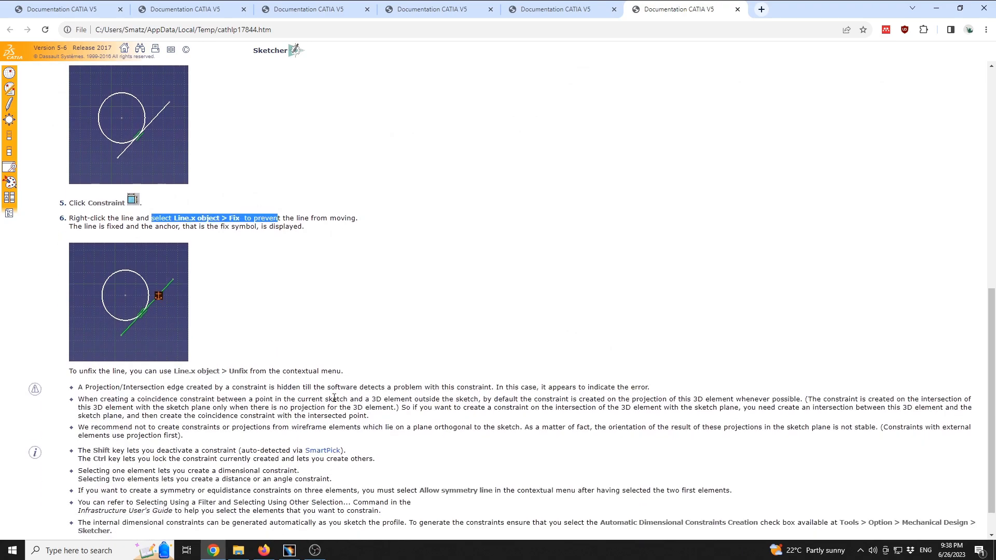
scroll(334, 398, down, 1)
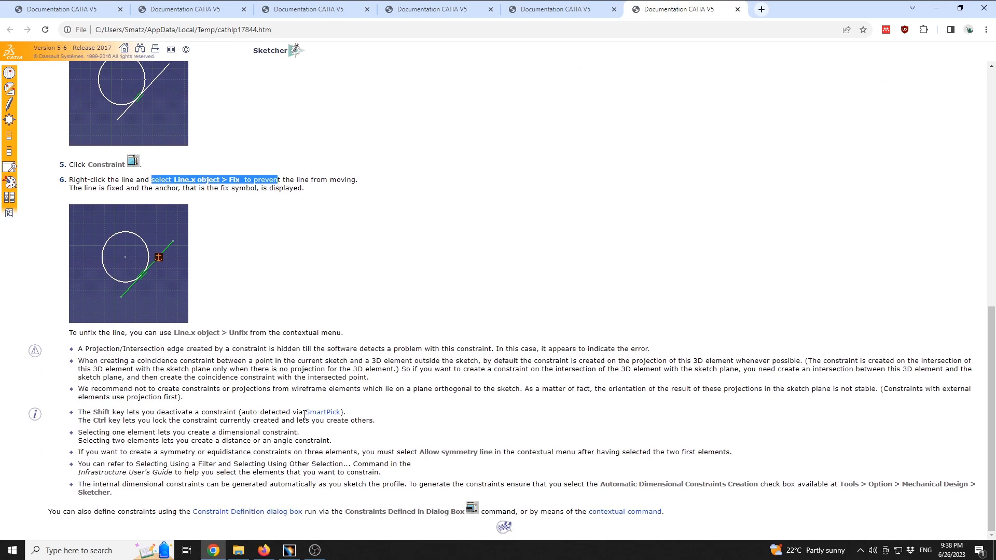
click(289, 550)
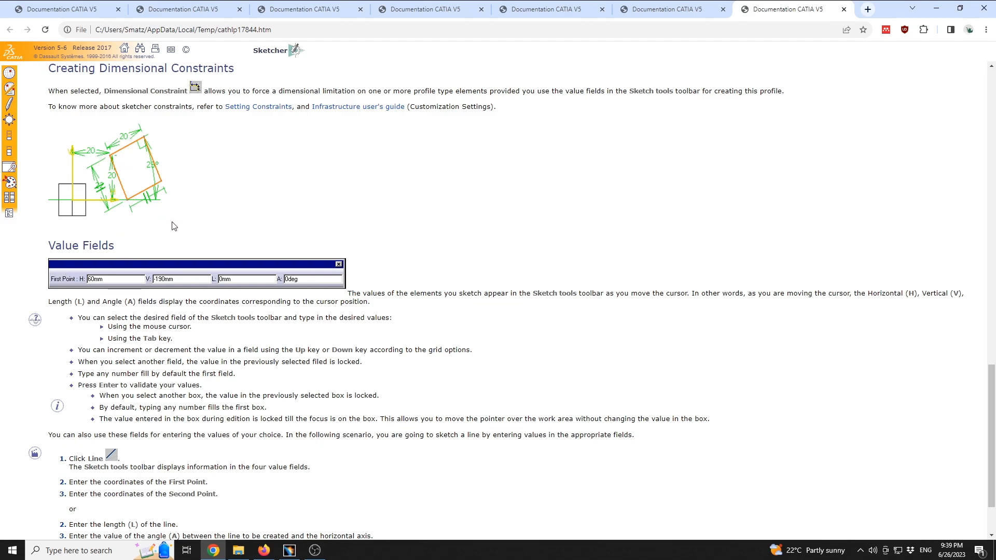
Examine the Sketch tools documentation on dimensional constraints and Value Fields, highlighting the Value Fields heading, and return to CATIA
drag(54, 245, 150, 249)
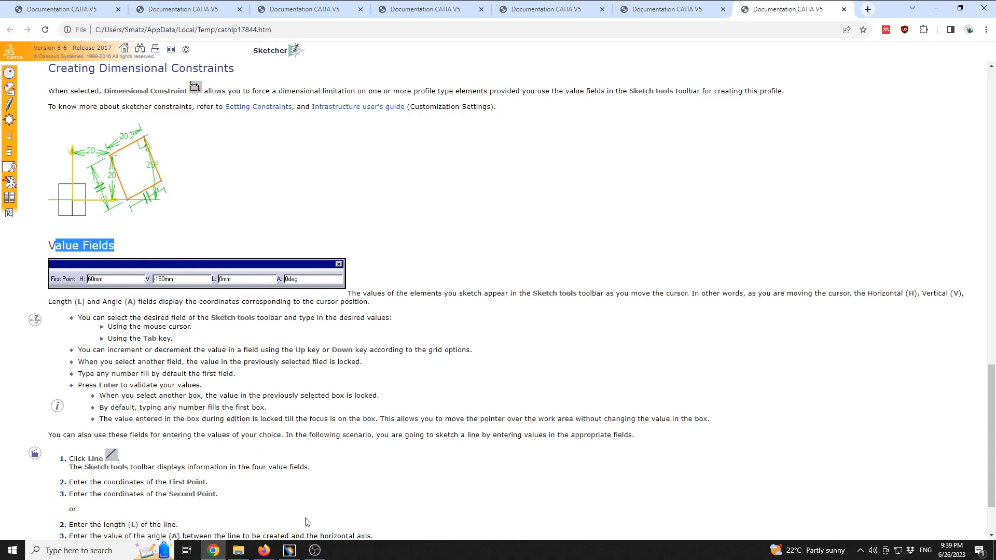
scroll(208, 349, down, 2)
scroll(241, 354, up, 4)
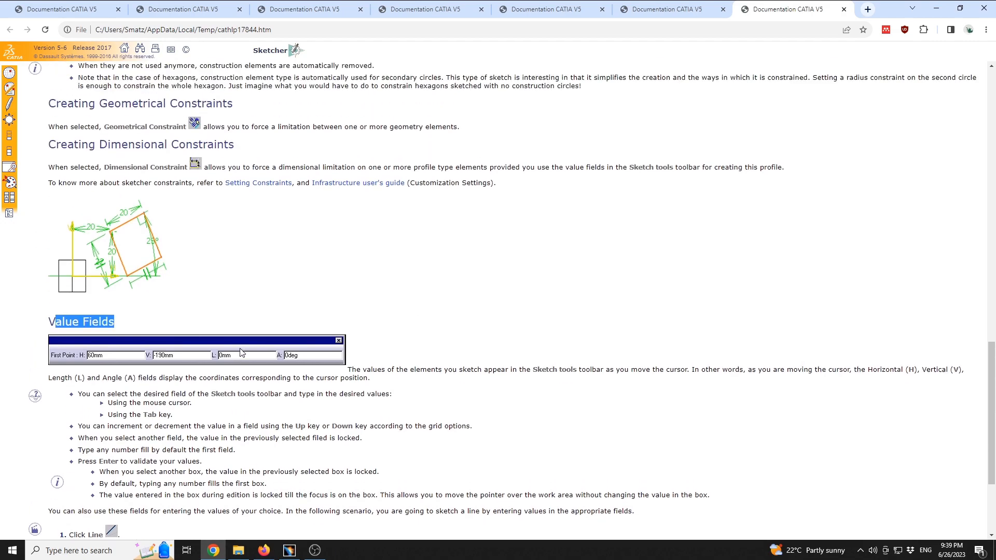
scroll(241, 354, up, 2)
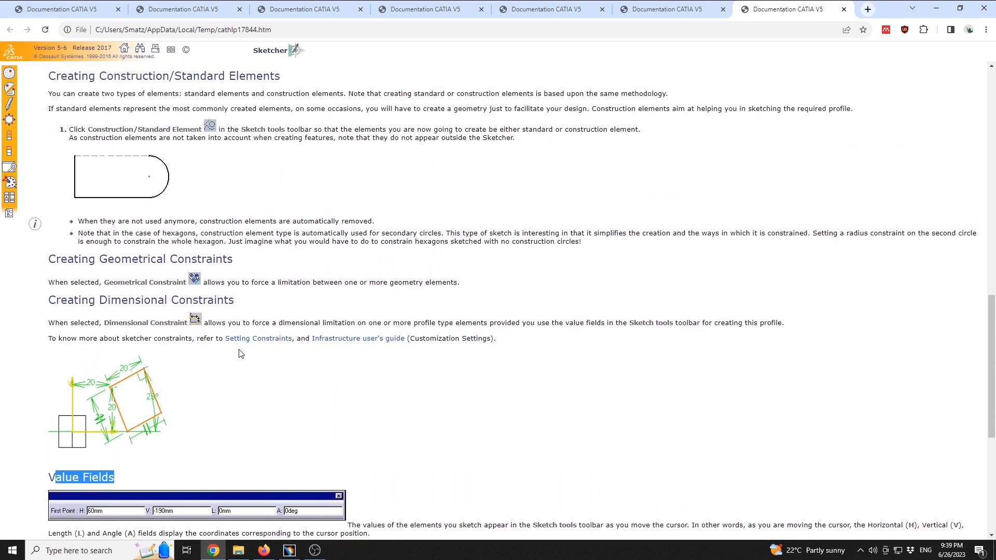
scroll(248, 372, down, 2)
click(289, 551)
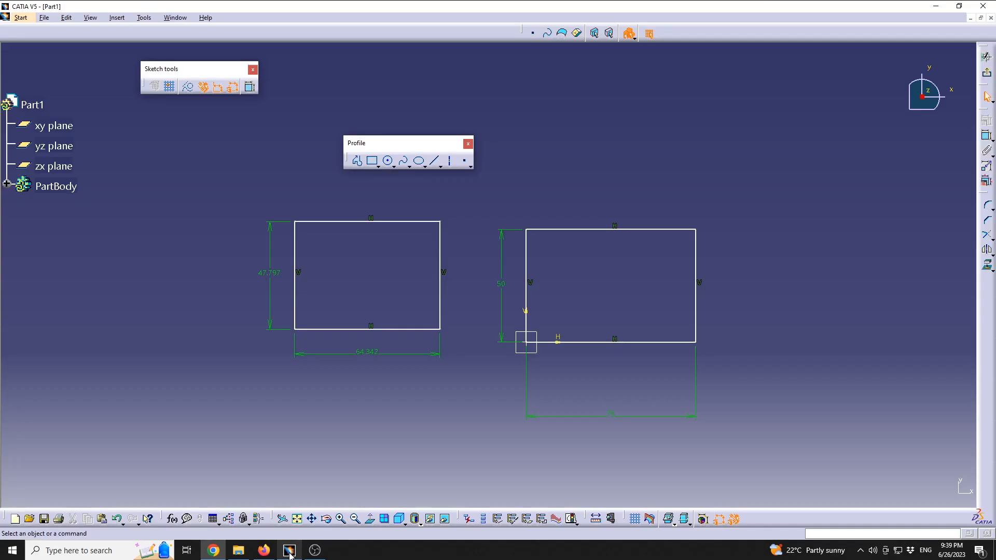
With Geometrical and Dimensional Constraints turned off, draw a third rectangle about 58 mm wide above the rectangle at the origin
click(205, 88)
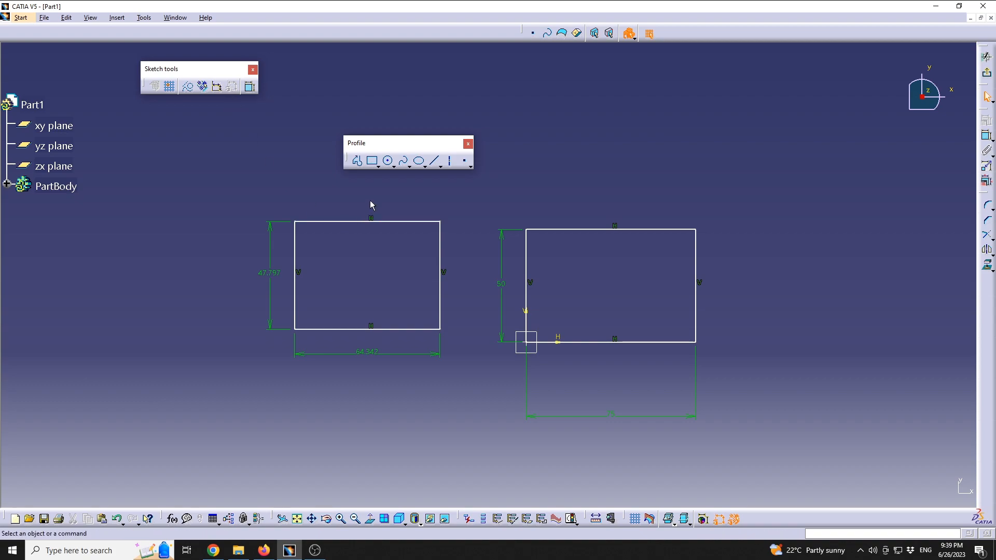
click(372, 160)
middle_drag(536, 113, 513, 161)
click(518, 156)
click(649, 230)
click(736, 159)
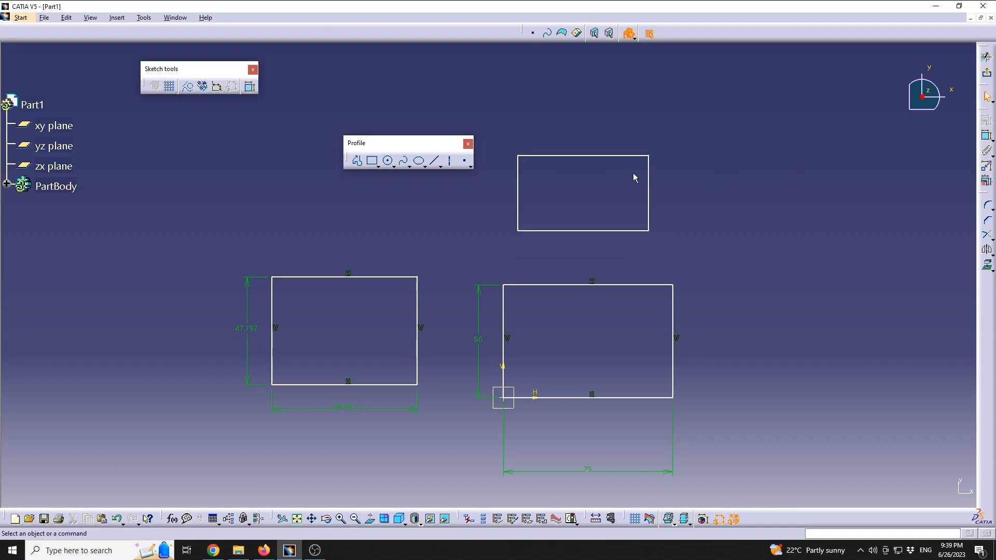
double_click(634, 156)
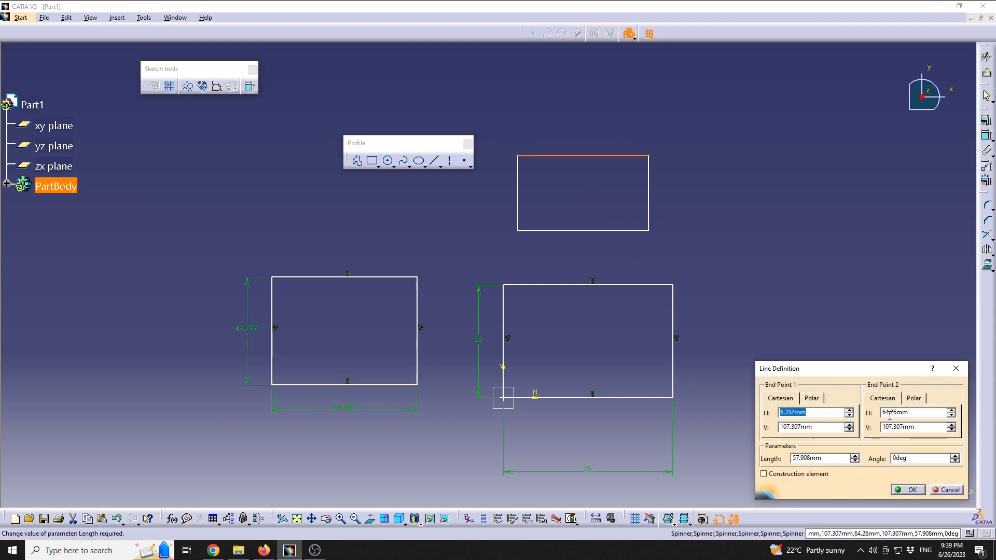
click(844, 458)
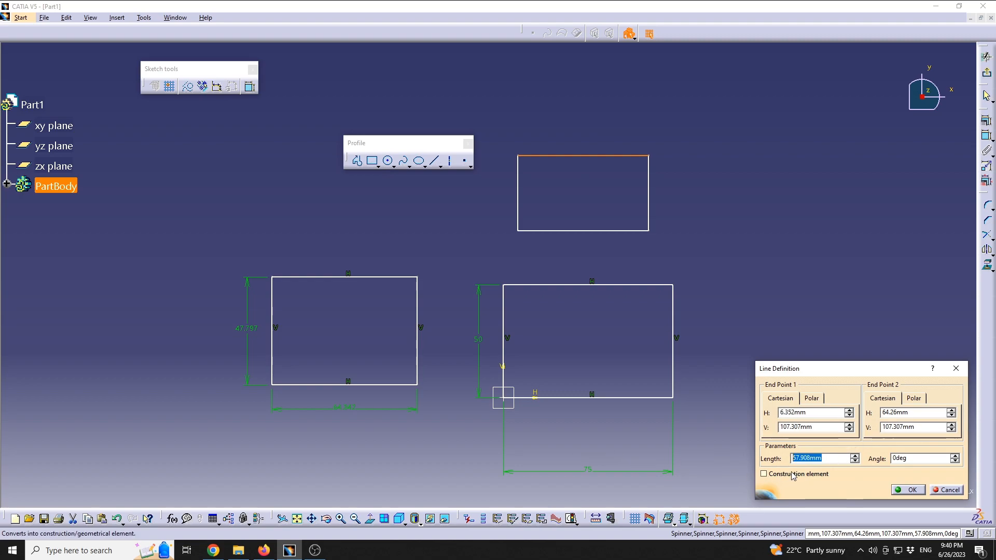
click(948, 490)
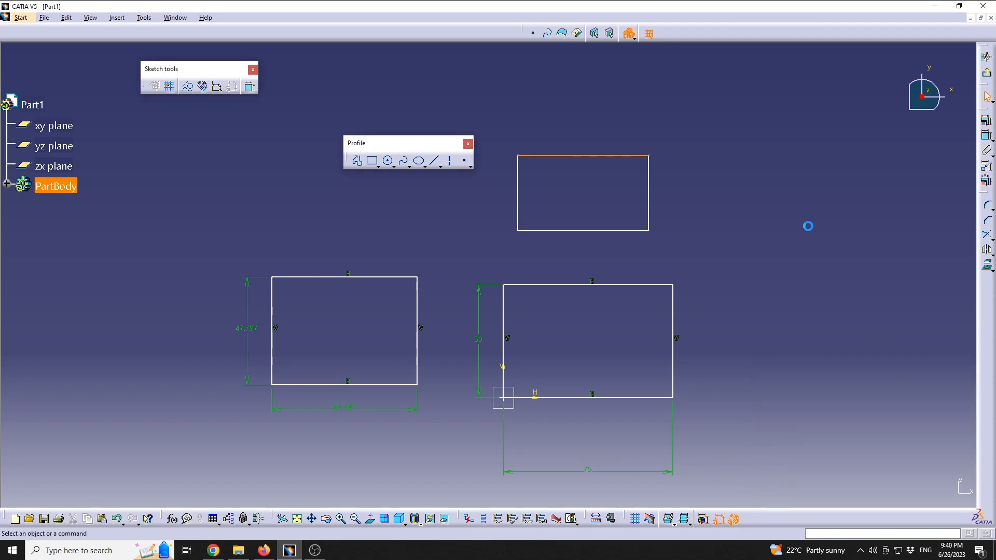
Dimension the upper line of the third rectangle and set its length to 80 mm
click(988, 137)
click(630, 156)
click(624, 133)
double_click(619, 132)
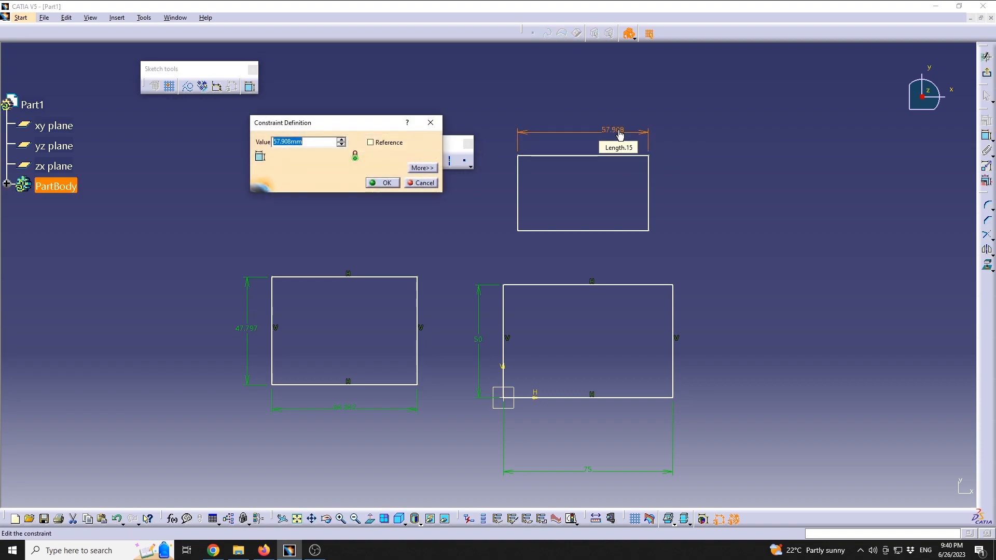
text(80)
key(Return)
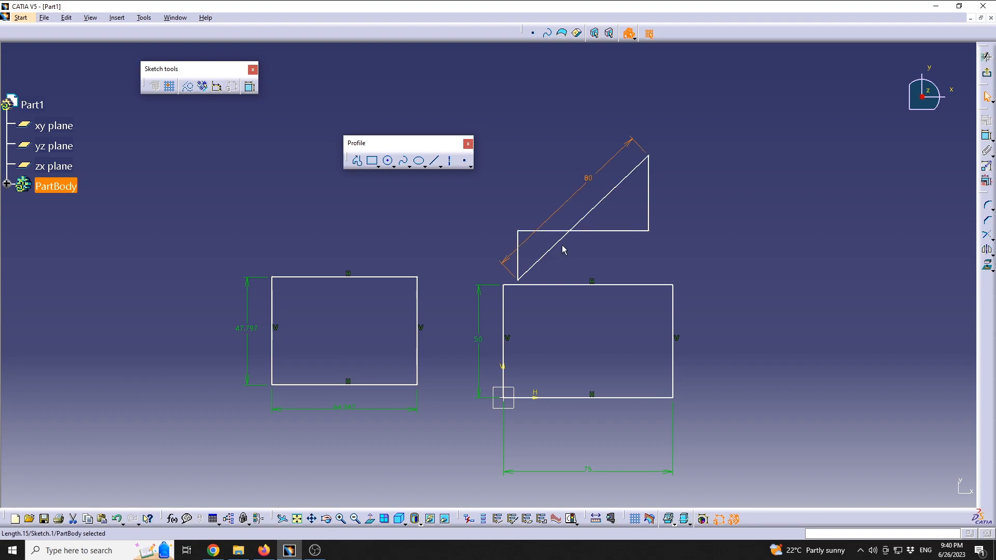
Move both endpoints of the 80 mm line to reshape the unconstrained profile into an irregular quadrilateral with a sloping upper side
drag(521, 281, 480, 123)
drag(643, 213, 688, 144)
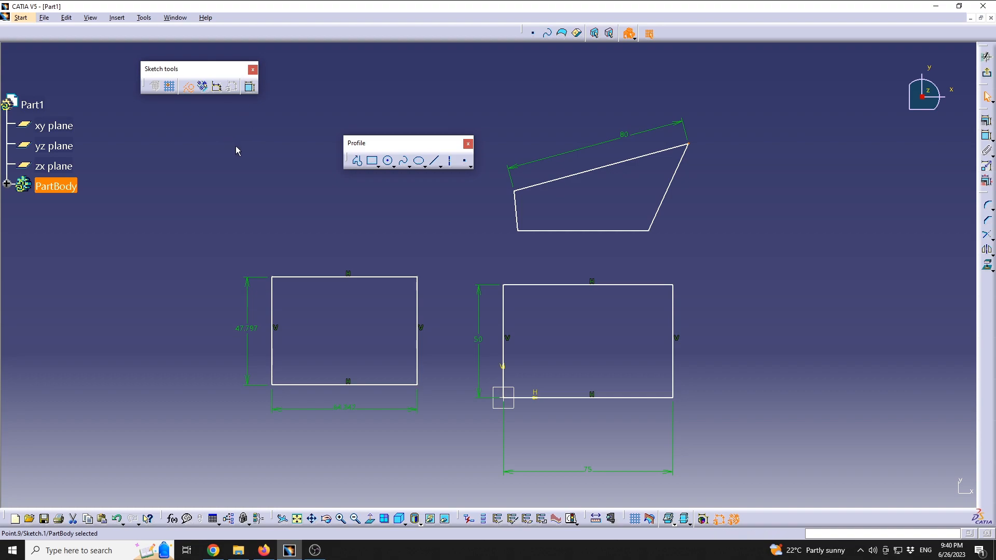
middle_drag(538, 191, 518, 249)
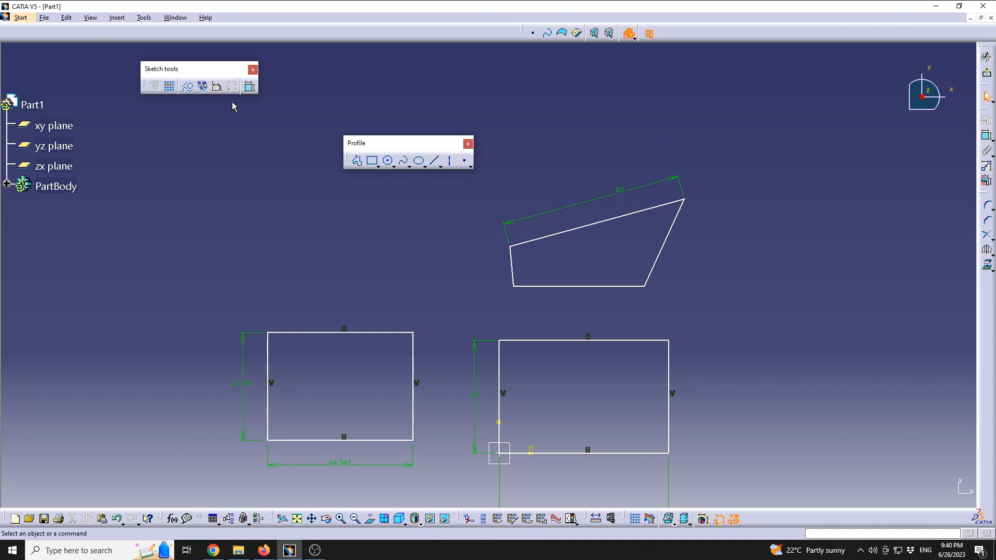
Enable Dimensional Constraints, disable Automatic Dimensional Constraints, and draw a fourth rectangle above and to the left of the other shapes
click(218, 92)
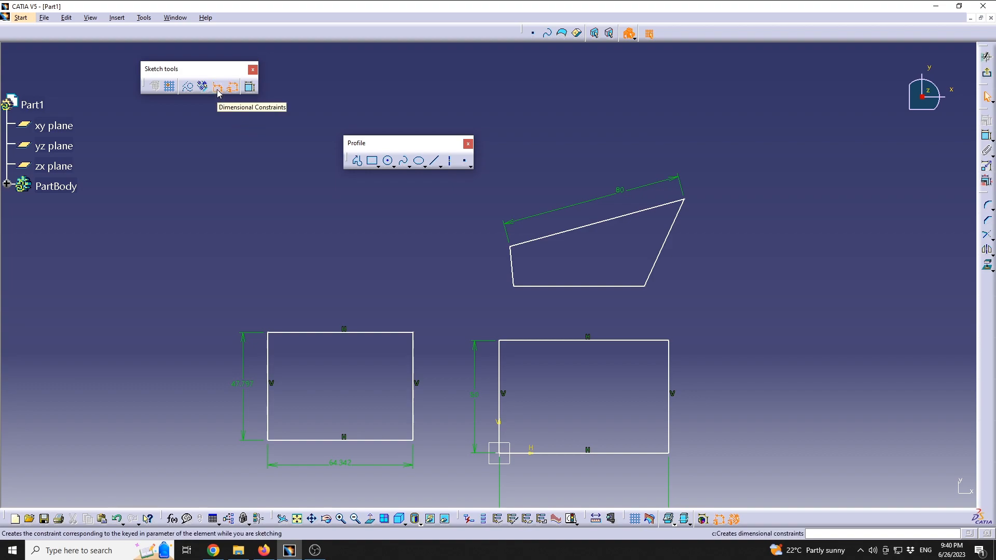
click(233, 89)
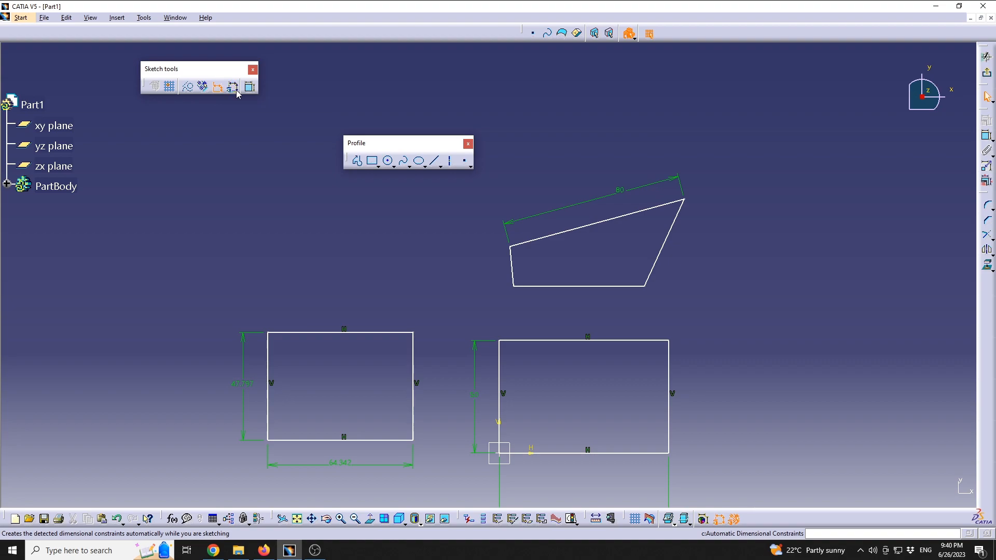
click(373, 161)
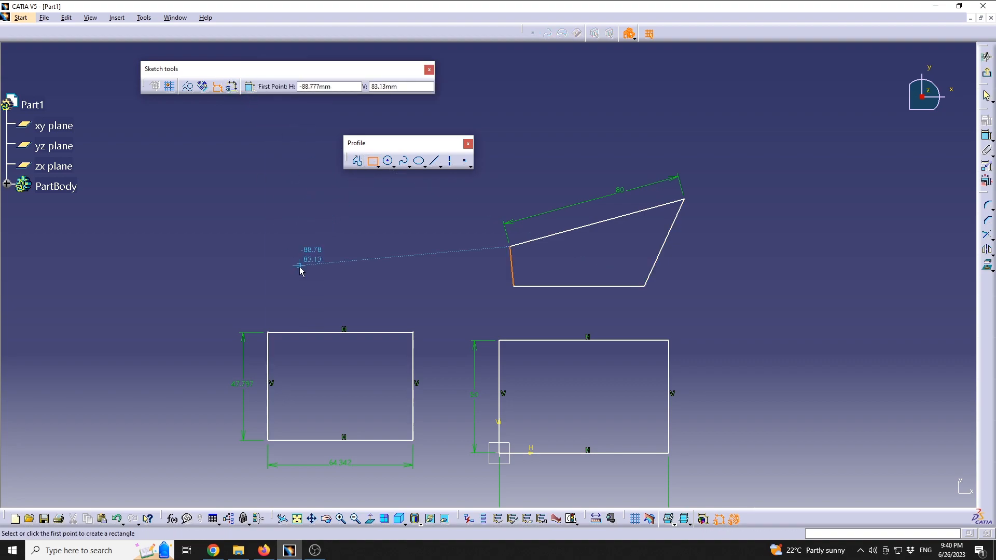
click(252, 261)
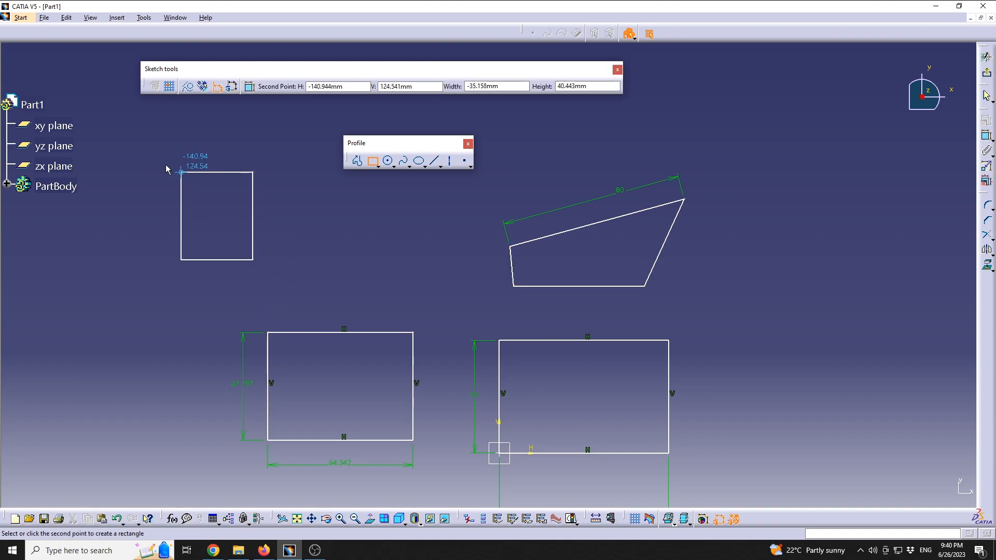
click(139, 147)
click(307, 218)
middle_drag(301, 194, 350, 232)
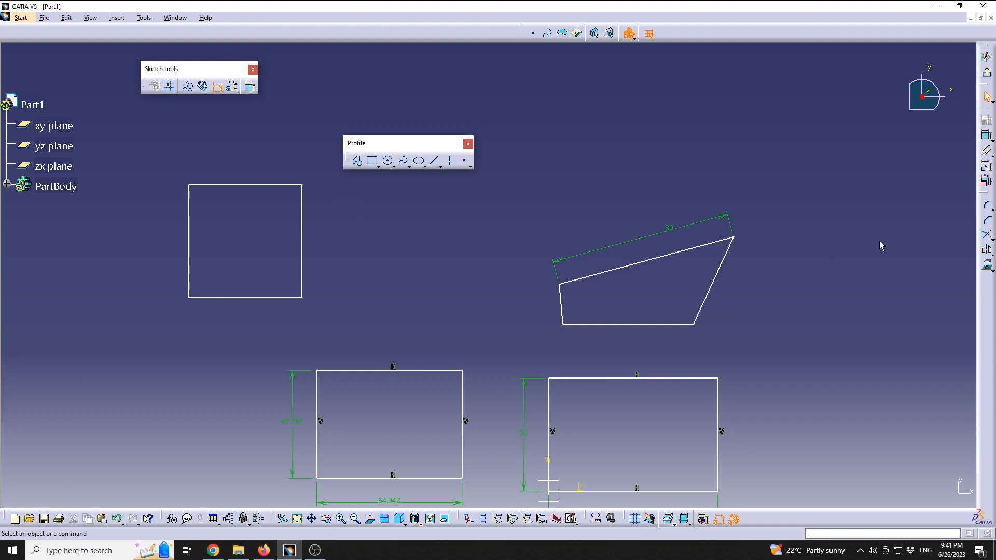
Dimension the fourth rectangle's upper line at 50 mm and move its upper-right corner to deform the shape
click(987, 136)
click(251, 185)
click(271, 147)
double_click(270, 149)
text(50)
key(Return)
mouse_move(302, 185)
mouse_down()
mouse_move(345, 142)
mouse_move(331, 190)
mouse_move(266, 178)
mouse_move(327, 201)
mouse_move(322, 240)
mouse_move(309, 205)
mouse_up()
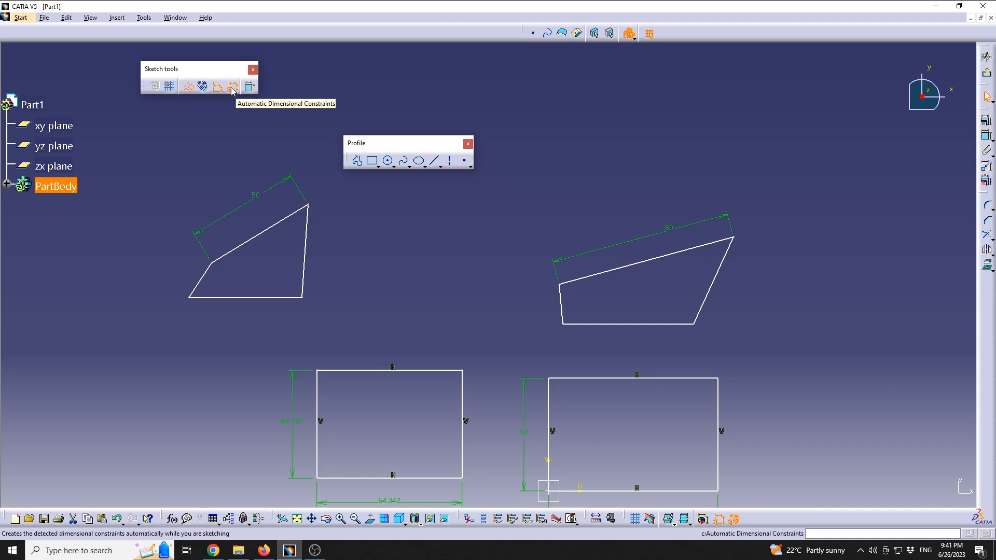
With Automatic Dimensional Constraints enabled, draw a rectangle about 59 mm wide and 40 mm high between the two deformed shapes
click(372, 160)
click(363, 237)
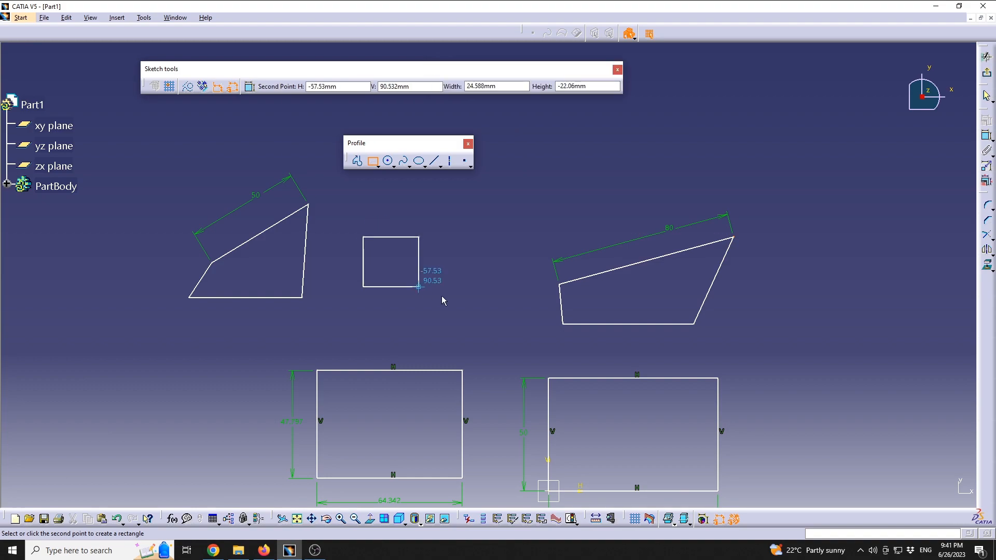
click(496, 328)
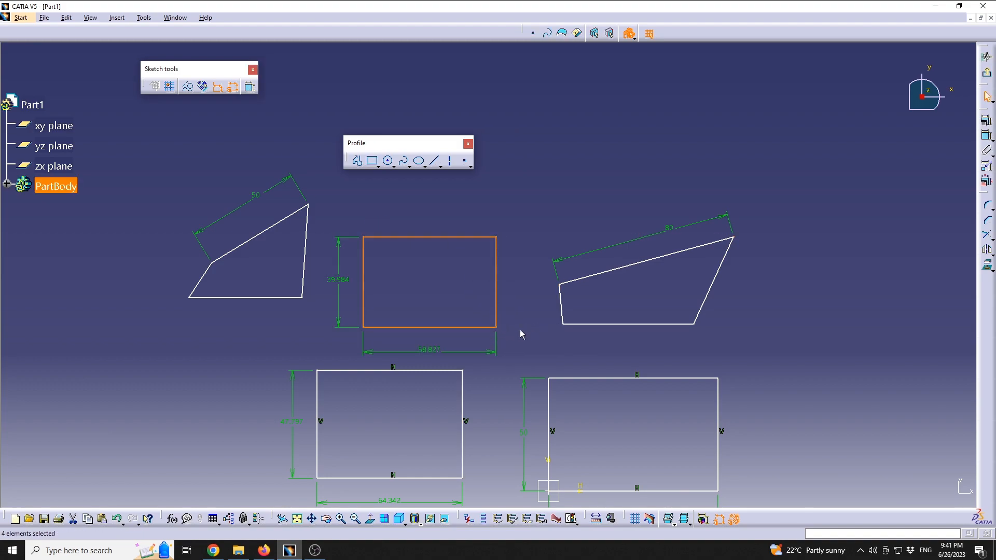
Set the new rectangle's width to 100 mm and move the rectangle above the quadrilateral with the 80 mm side
double_click(435, 352)
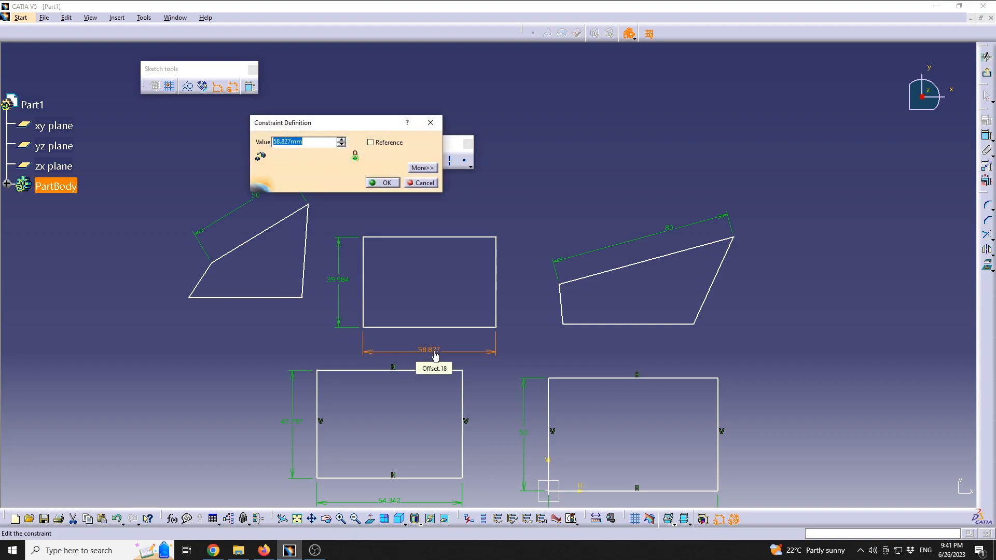
text(100)
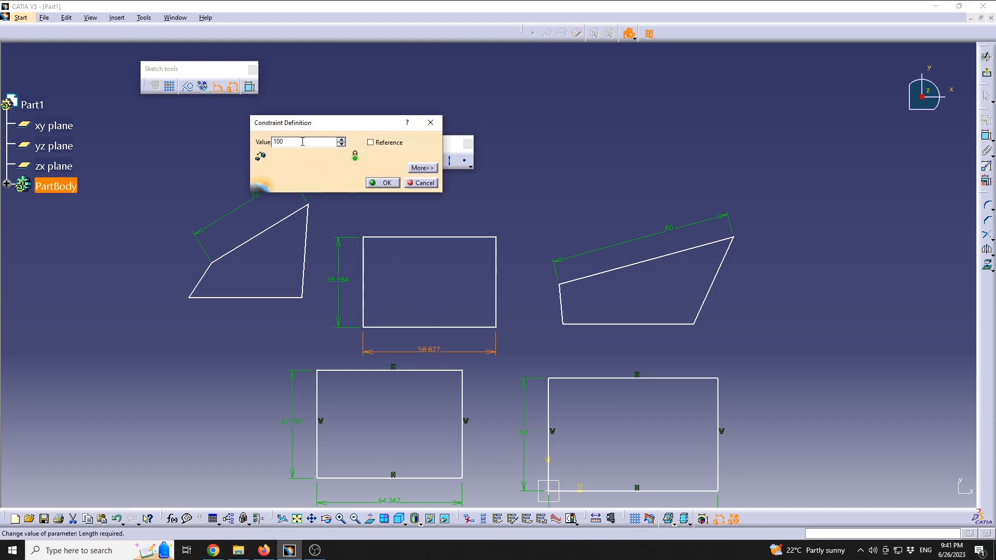
key(Return)
drag(595, 305, 754, 137)
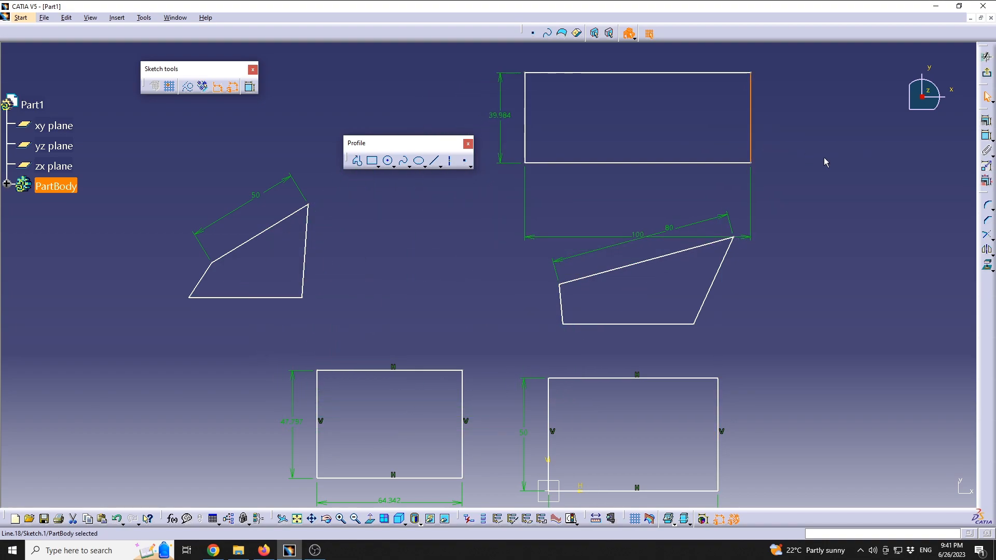
drag(756, 73, 742, 103)
drag(508, 99, 531, 95)
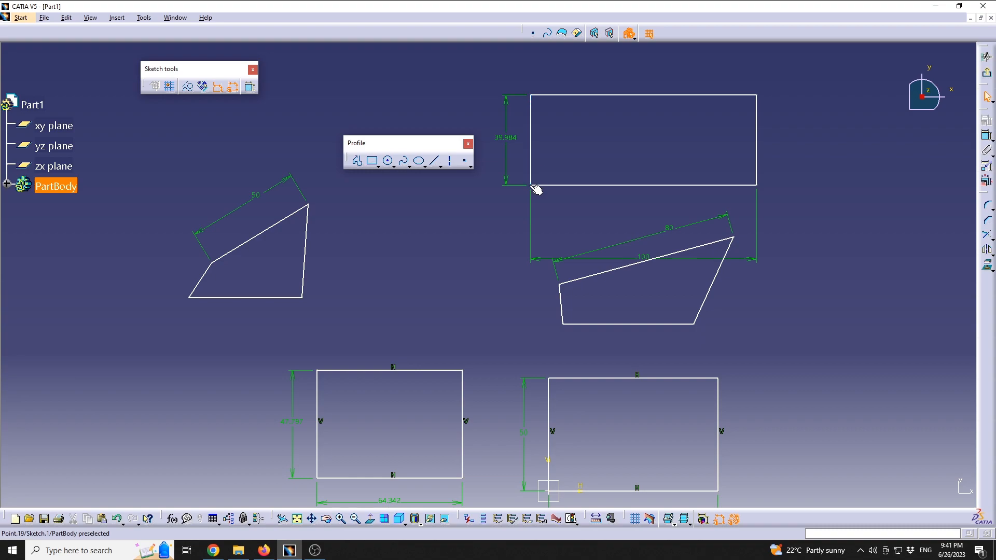
Reposition the 100 mm wide rectangle by its corner and sides, and deform the quadrilateral with the 50 mm side by its upper-right corner
drag(531, 186, 549, 166)
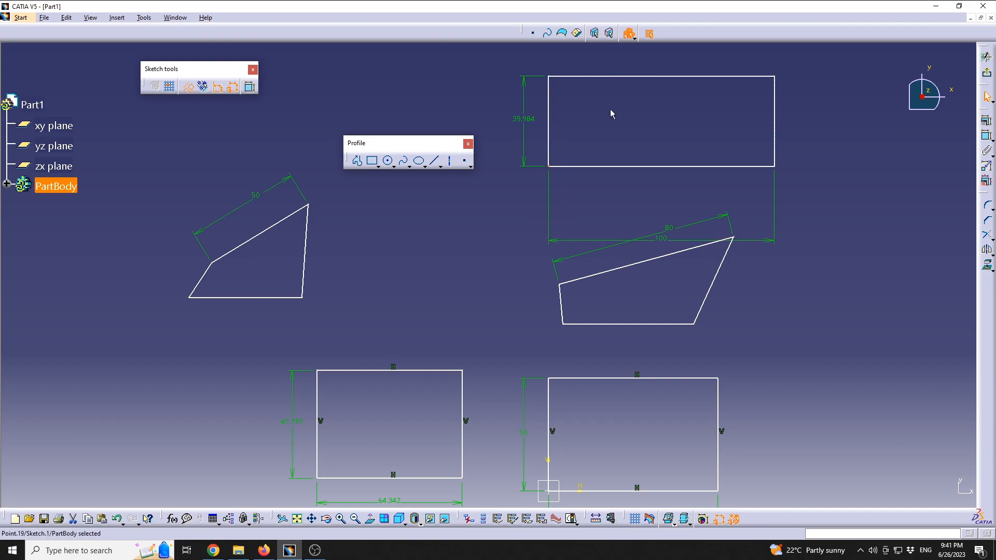
drag(775, 122, 737, 129)
double_click(734, 239)
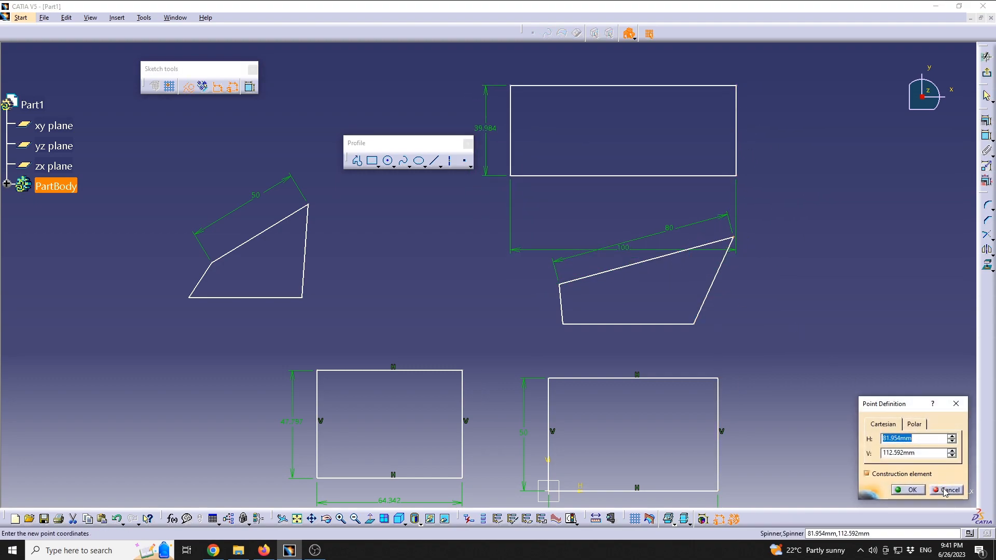
click(948, 493)
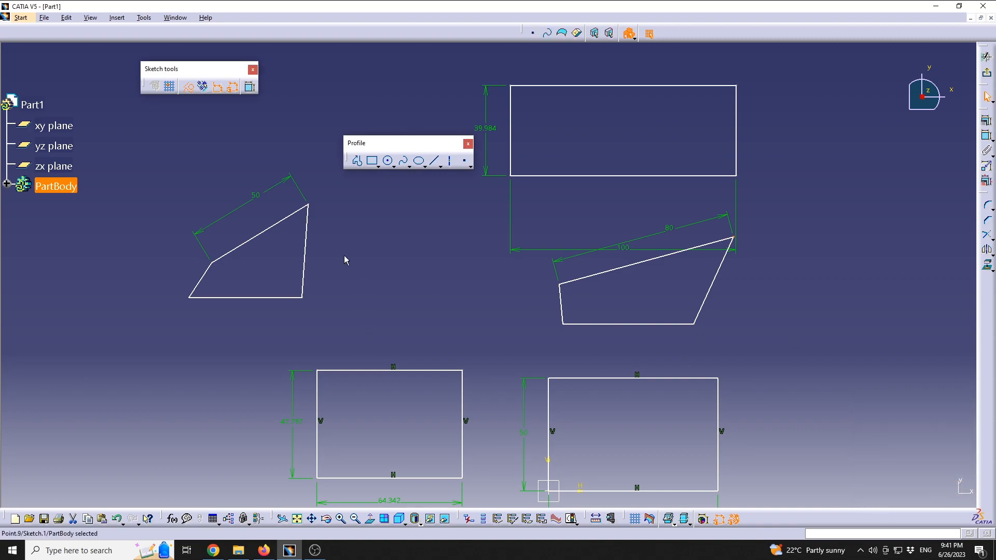
mouse_move(310, 206)
mouse_down()
mouse_move(389, 263)
mouse_move(299, 139)
mouse_move(358, 187)
mouse_move(363, 205)
mouse_up()
drag(559, 86, 516, 95)
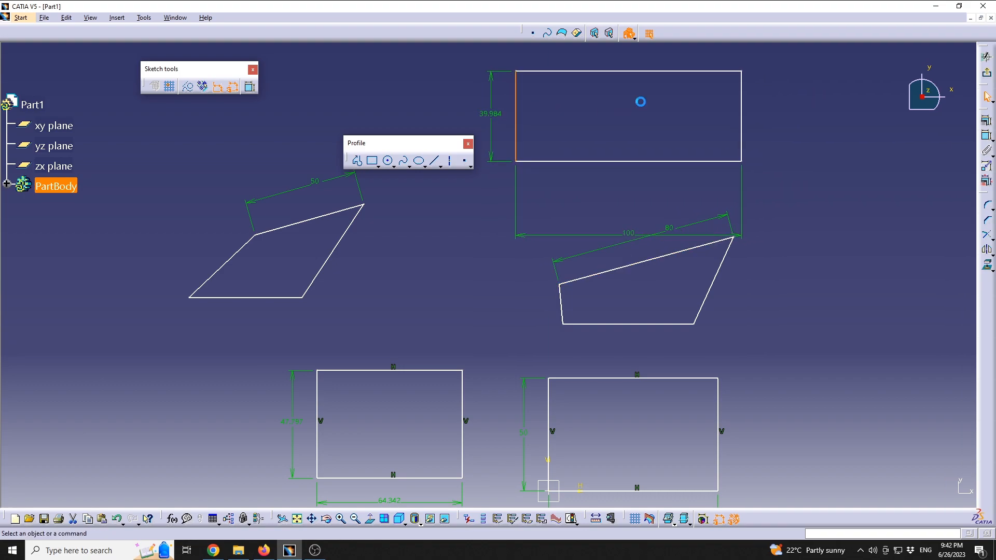
Constrain the angle between the 100 mm wide rectangle's upper and left lines to 75° and shift the resulting parallelogram slightly sideways
click(988, 136)
click(575, 71)
click(516, 96)
click(530, 92)
double_click(539, 95)
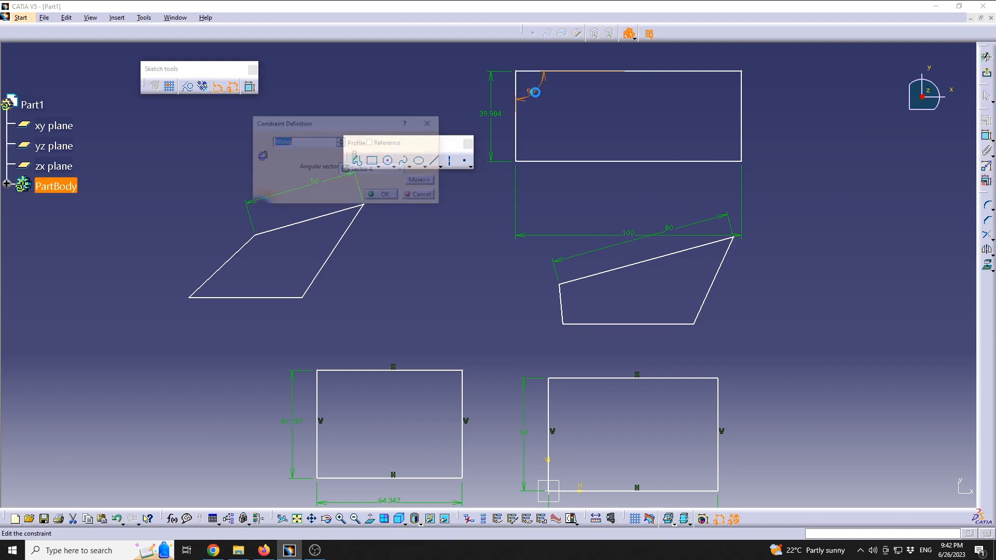
text(75)
key(Return)
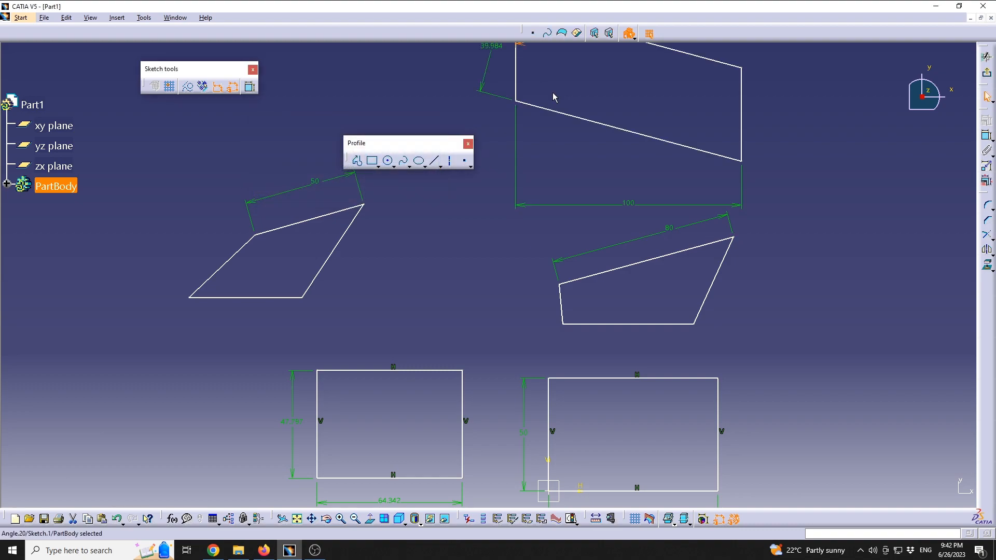
middle_drag(575, 97, 526, 137)
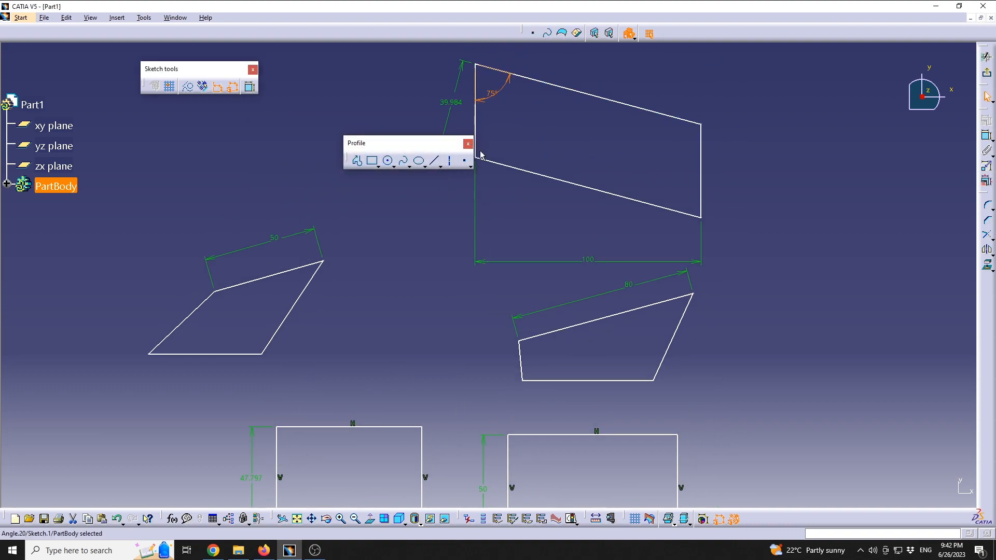
mouse_move(532, 85)
mouse_down()
mouse_move(516, 111)
mouse_move(578, 87)
mouse_up()
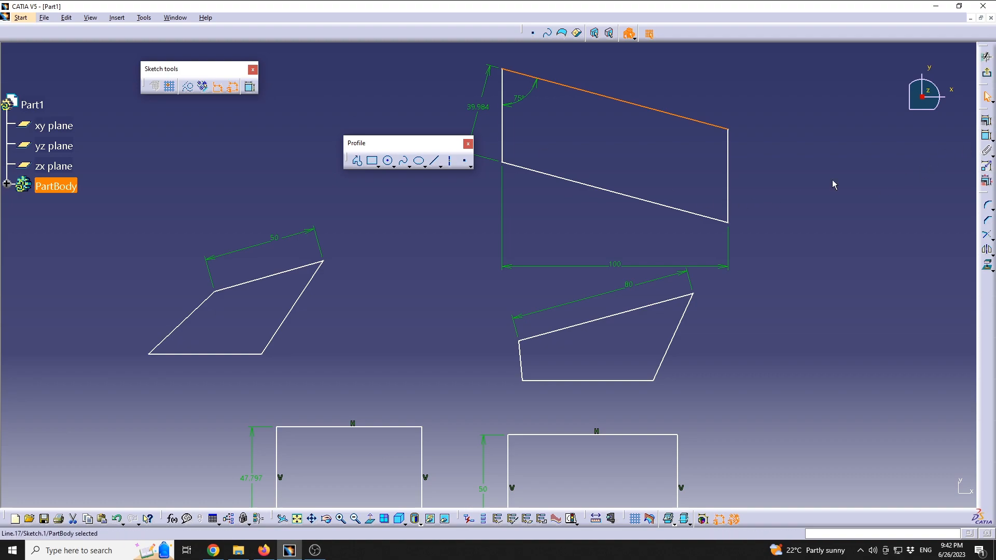
With Construction/Standard Element enabled, draw a construction rectangle about 48 mm wide and 30 mm high between the two deformed quadrilaterals
click(212, 102)
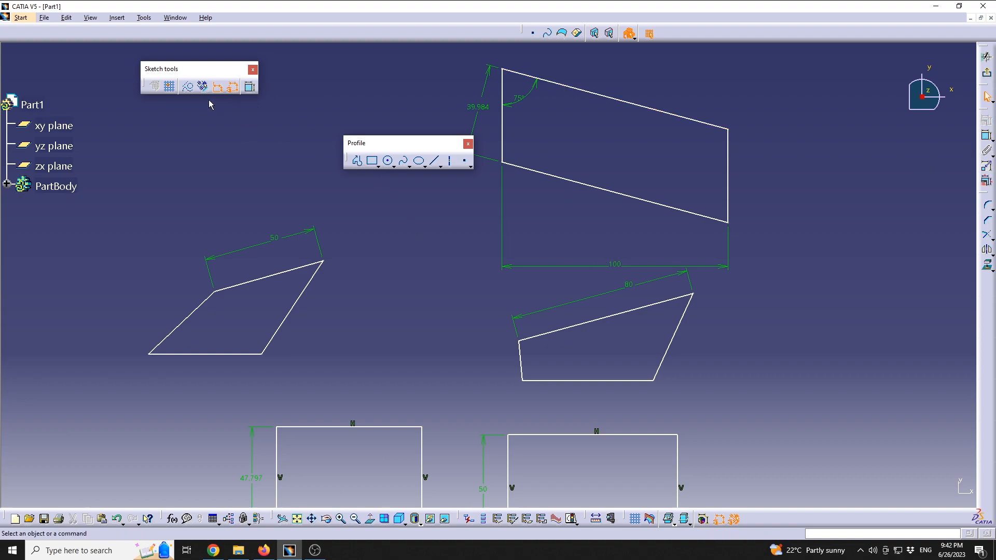
click(372, 161)
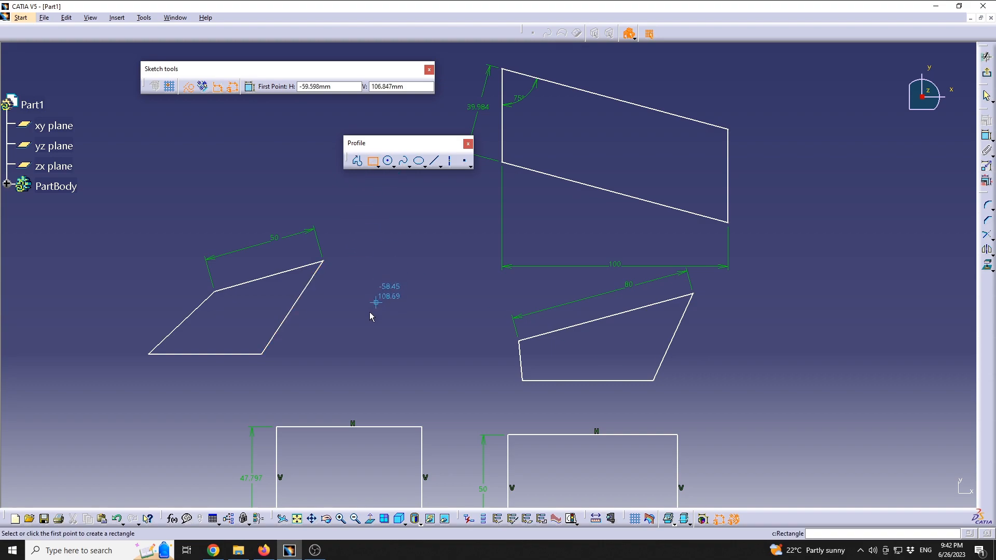
click(347, 328)
click(457, 396)
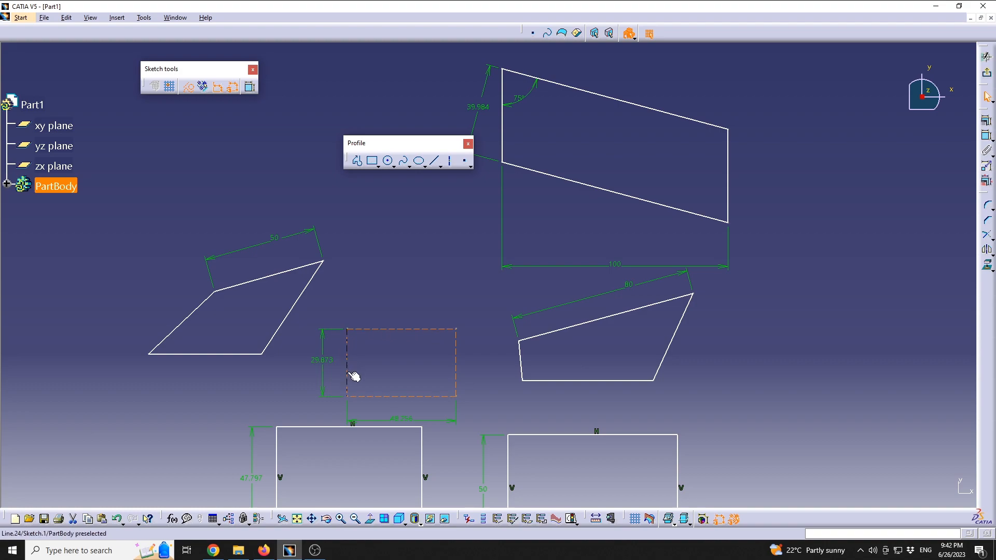
click(492, 380)
drag(323, 313, 475, 409)
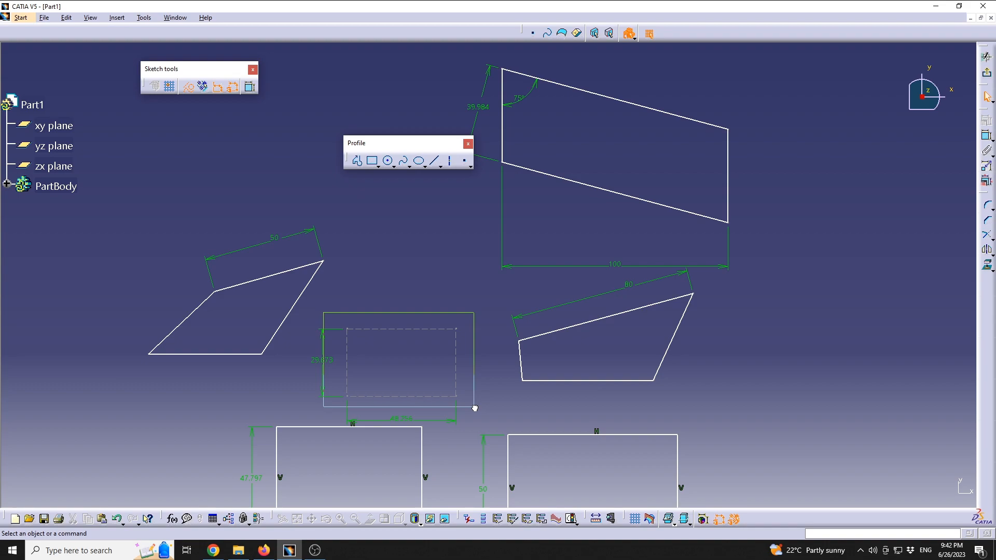
drag(475, 409, 474, 409)
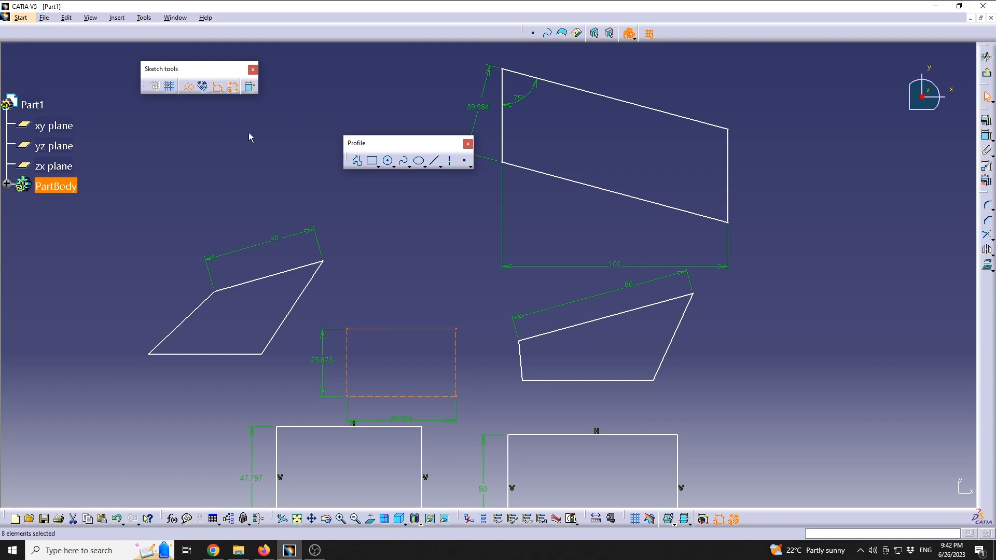
click(311, 239)
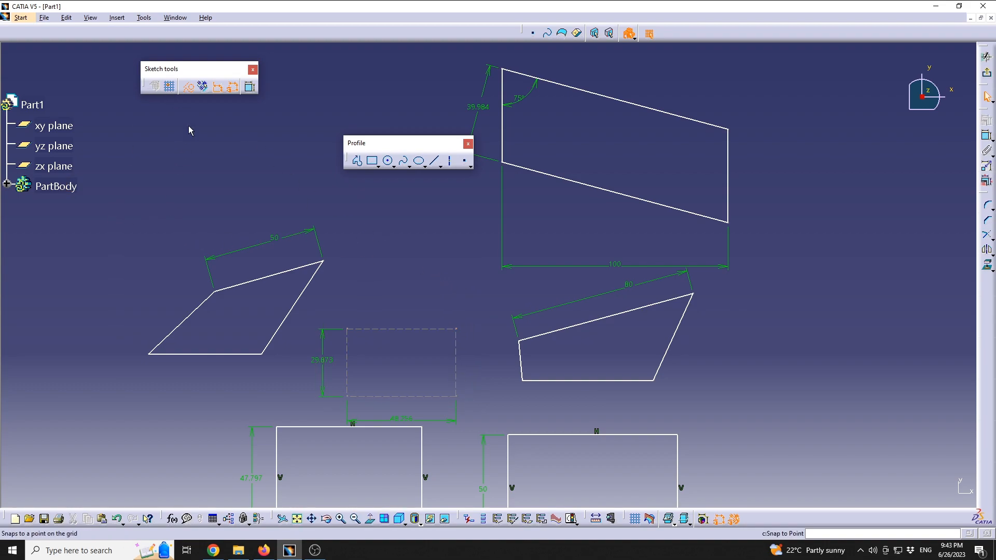
Toggle the whole quadrilateral with the 50 mm side between construction and standard elements, leaving it as standard
drag(123, 197, 332, 388)
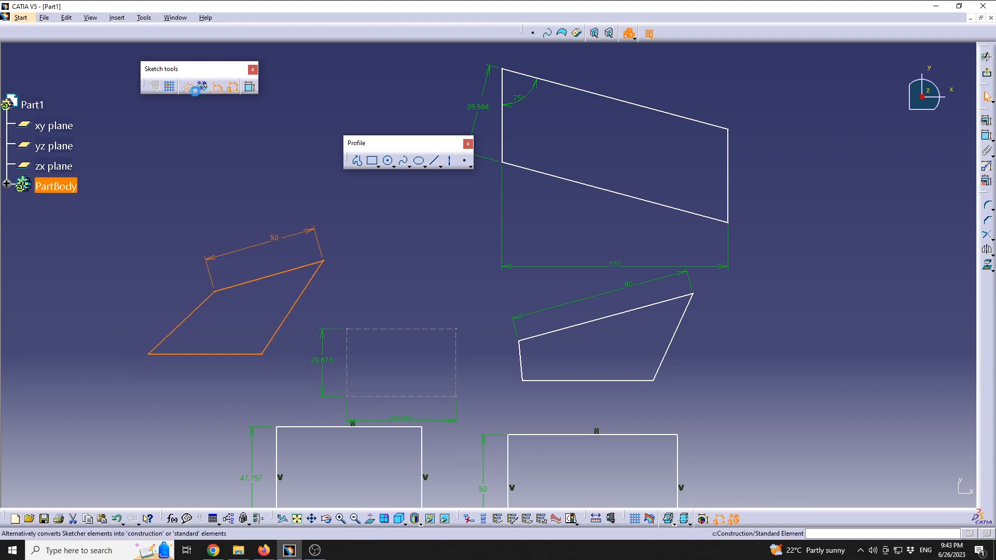
click(192, 92)
click(191, 92)
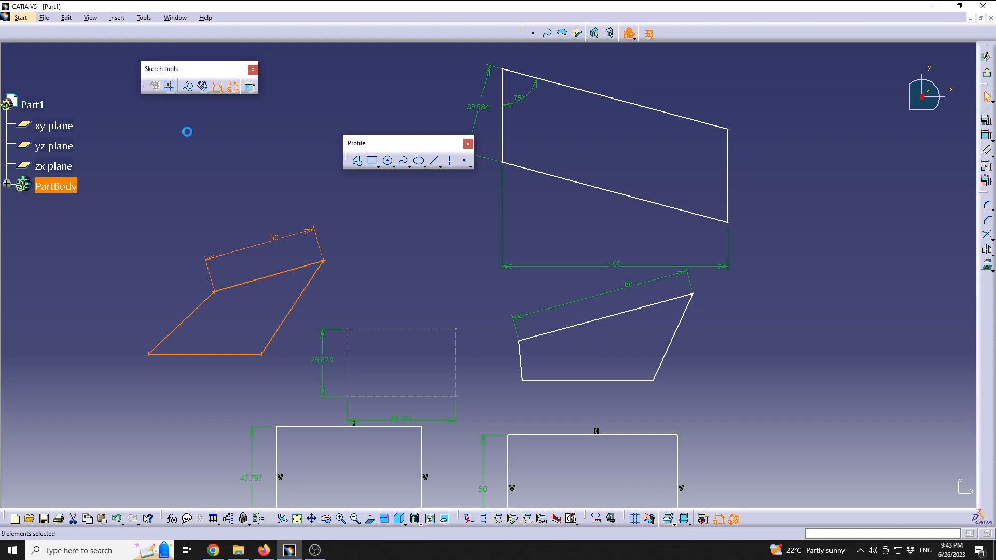
click(159, 244)
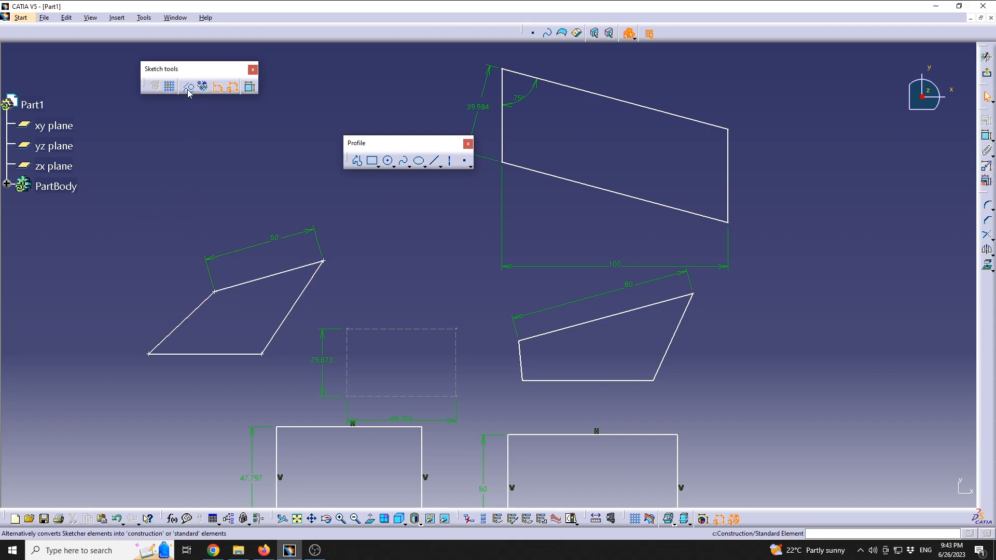
Enable Geometrical Constraints and display the sketch grid, leaving free space to the left of the shapes
ctrl+middle_drag(353, 226, 376, 263)
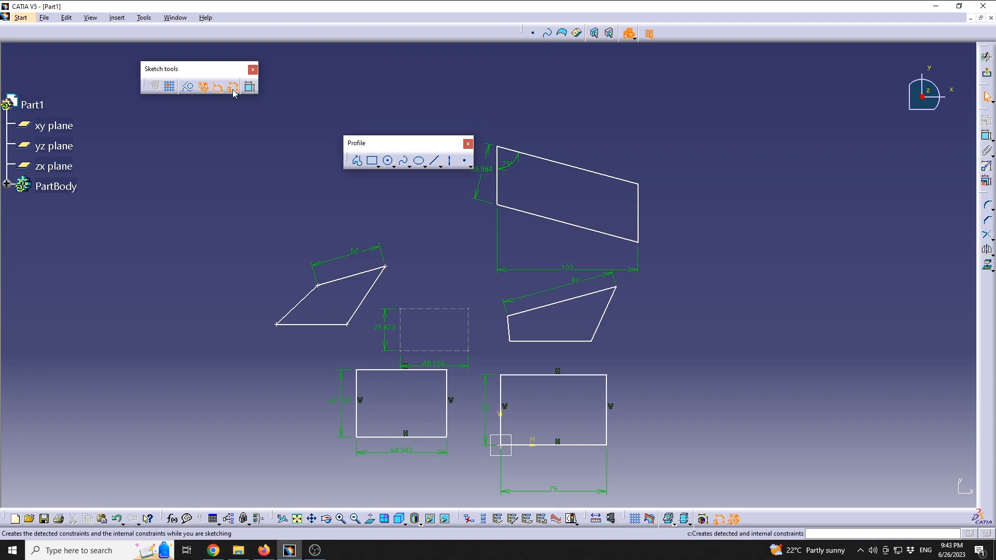
middle_drag(219, 154, 222, 129)
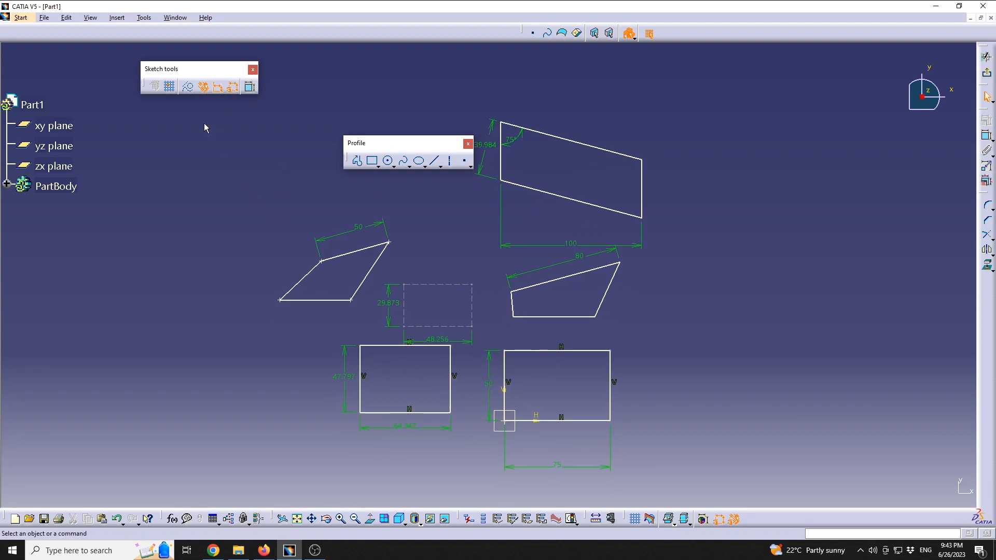
click(640, 521)
mouse_move(757, 325)
middle_down()
mouse_move(668, 308)
mouse_move(676, 330)
mouse_move(711, 324)
middle_up()
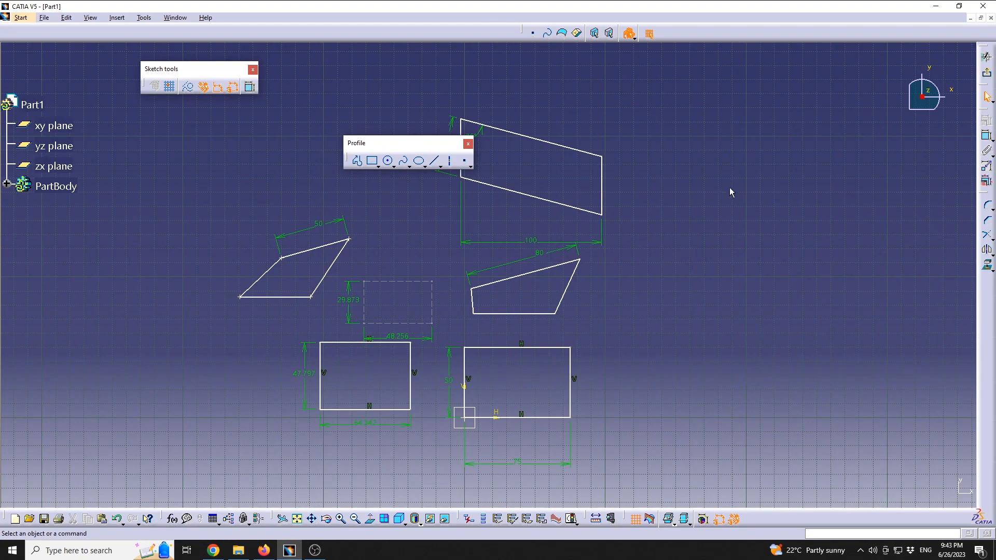
middle_drag(393, 238, 530, 241)
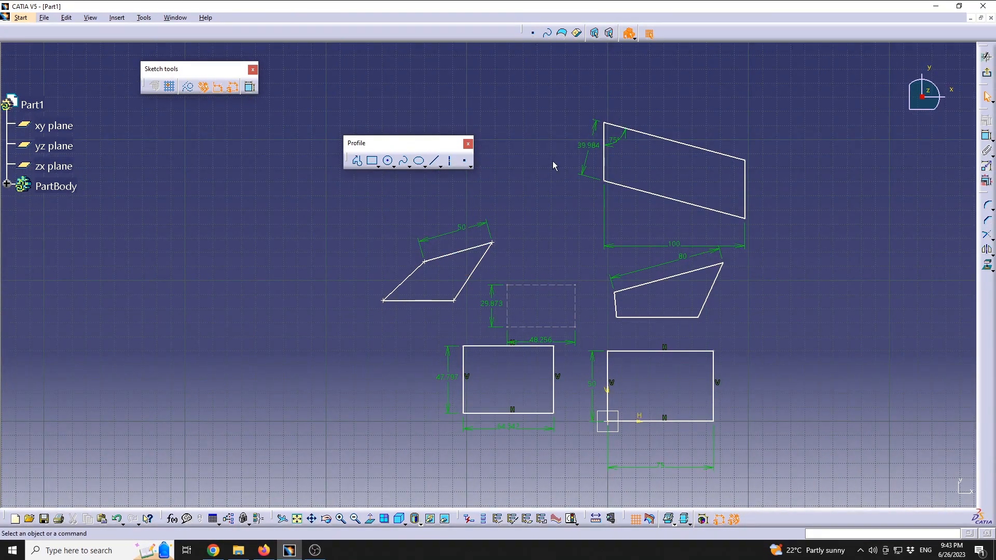
drag(244, 218, 344, 330)
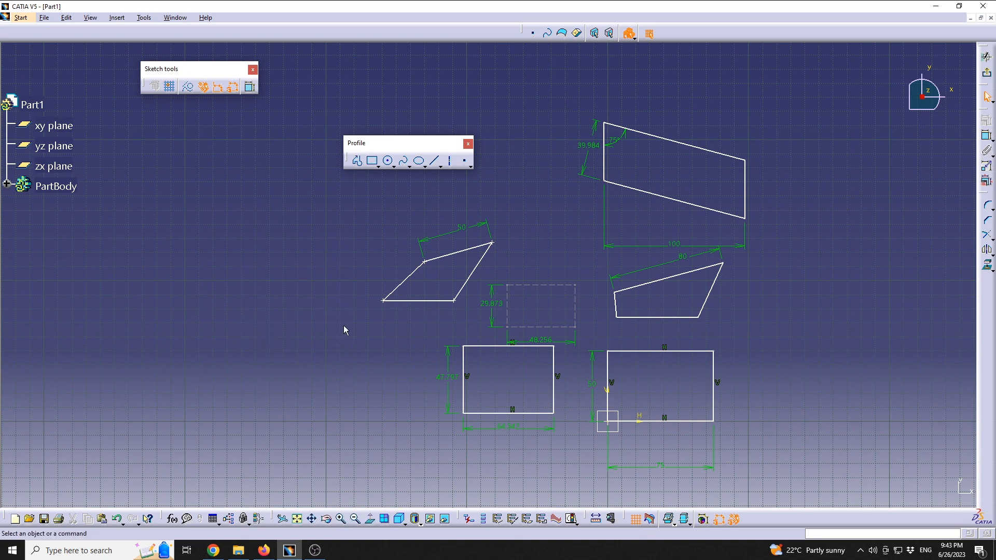
Draw a rectangle about 80 mm wide and 58 mm high to the left of the quadrilateral with the 50 mm side
click(373, 162)
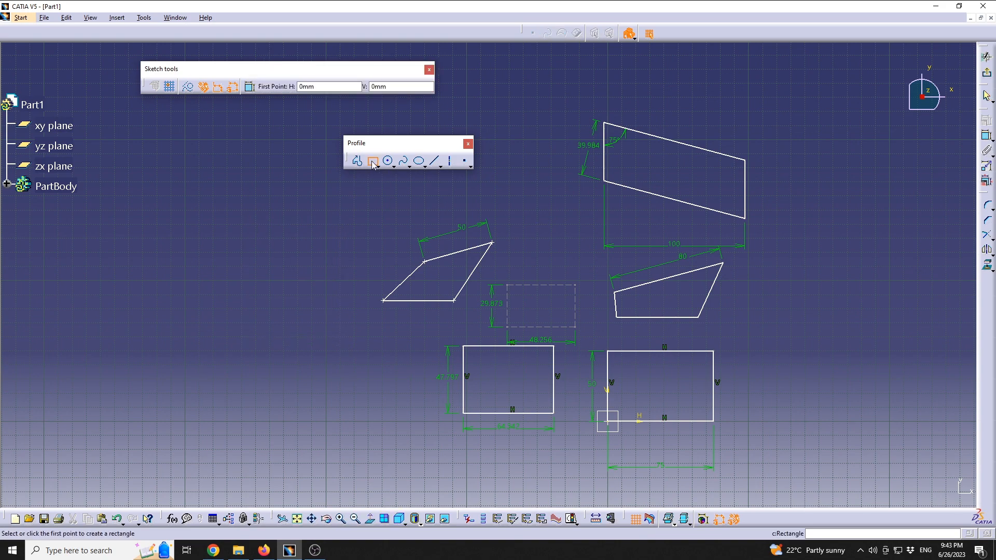
click(208, 190)
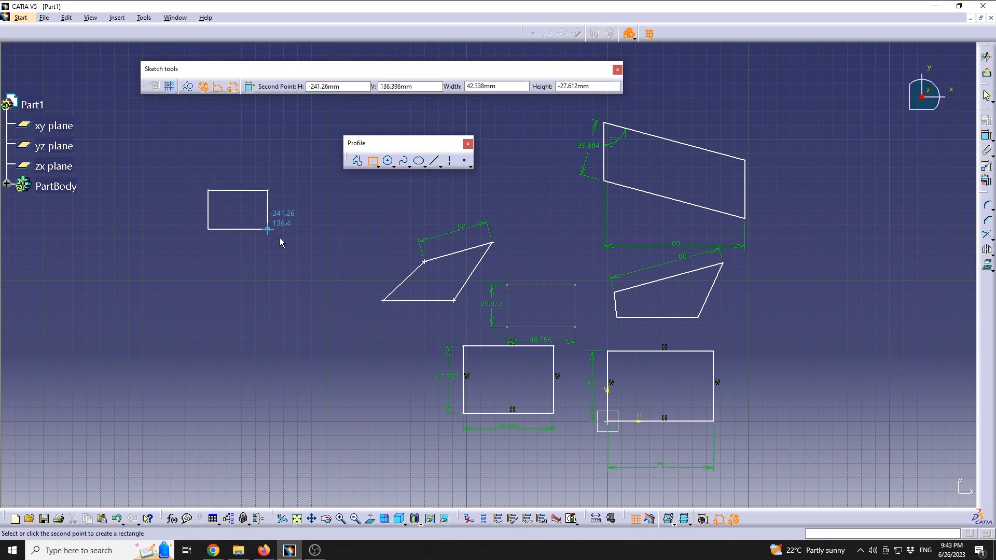
click(321, 272)
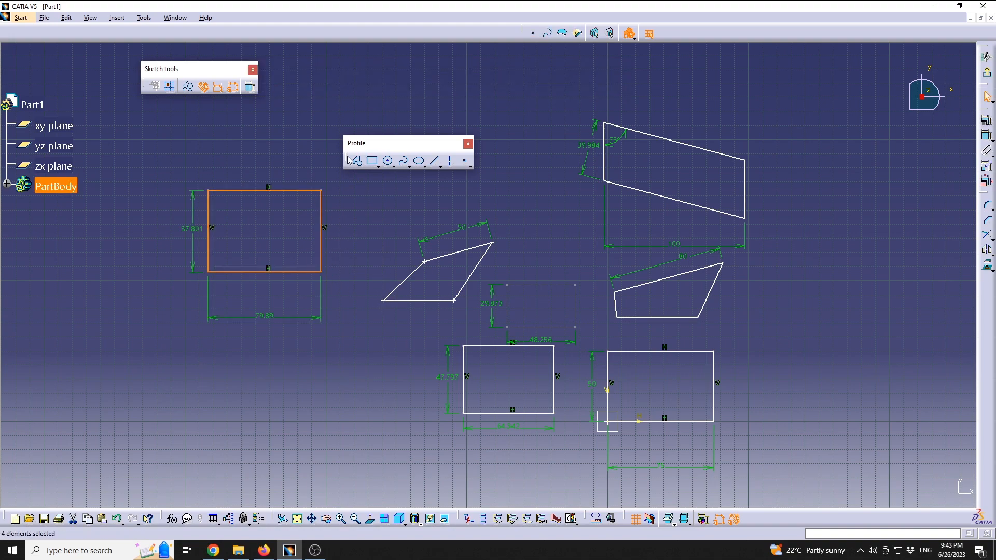
Enable Snap to Point and draw a rectangle 120 mm wide and 60 mm high on the grid below the previous rectangle
click(372, 161)
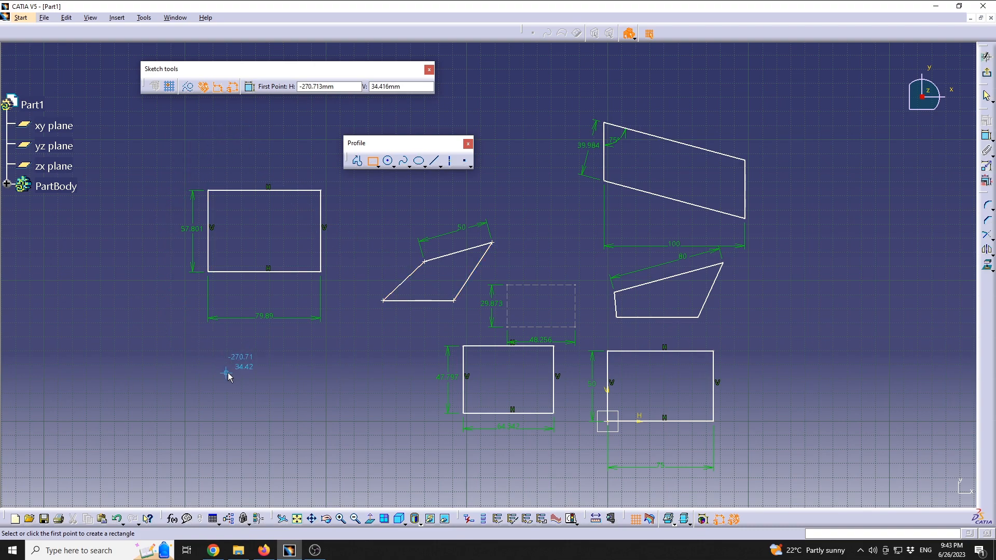
click(170, 91)
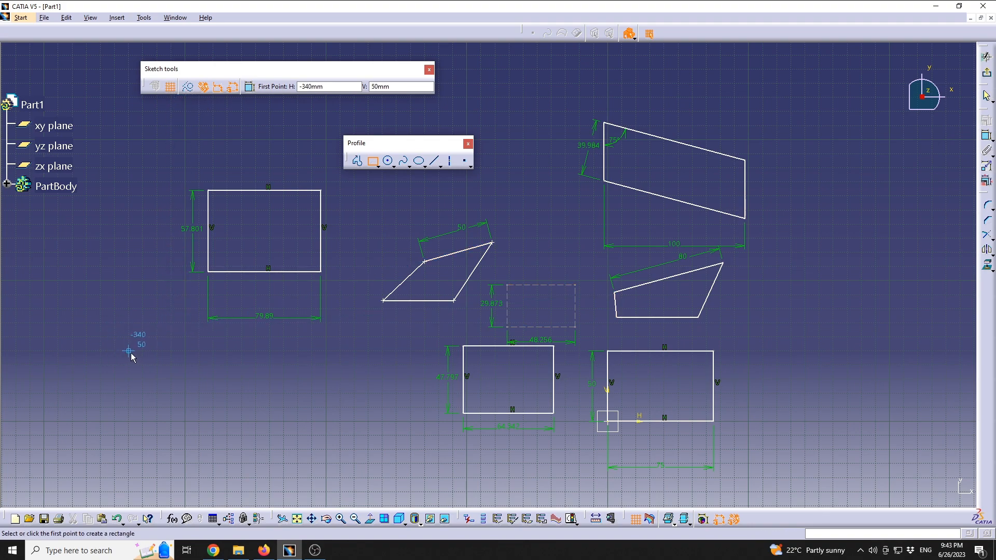
click(156, 381)
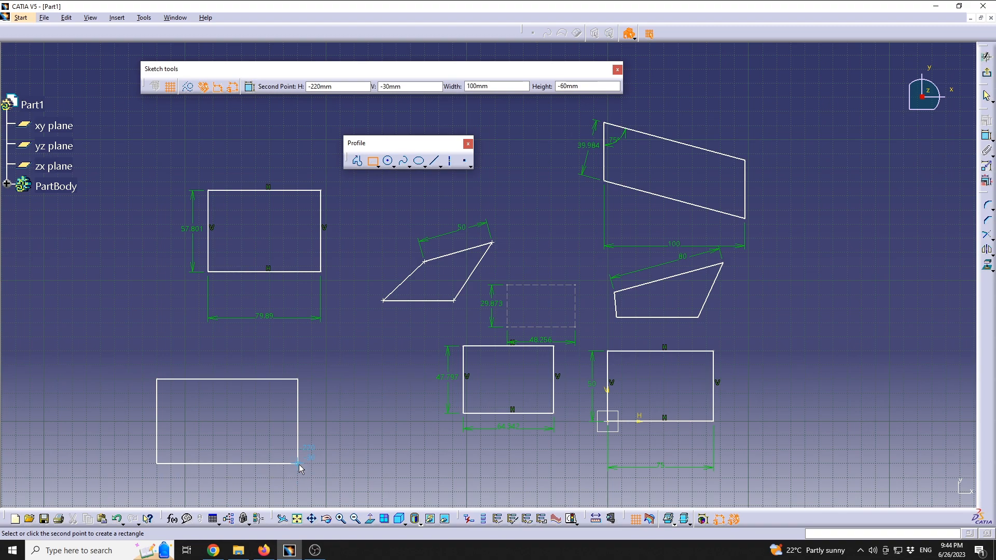
click(326, 463)
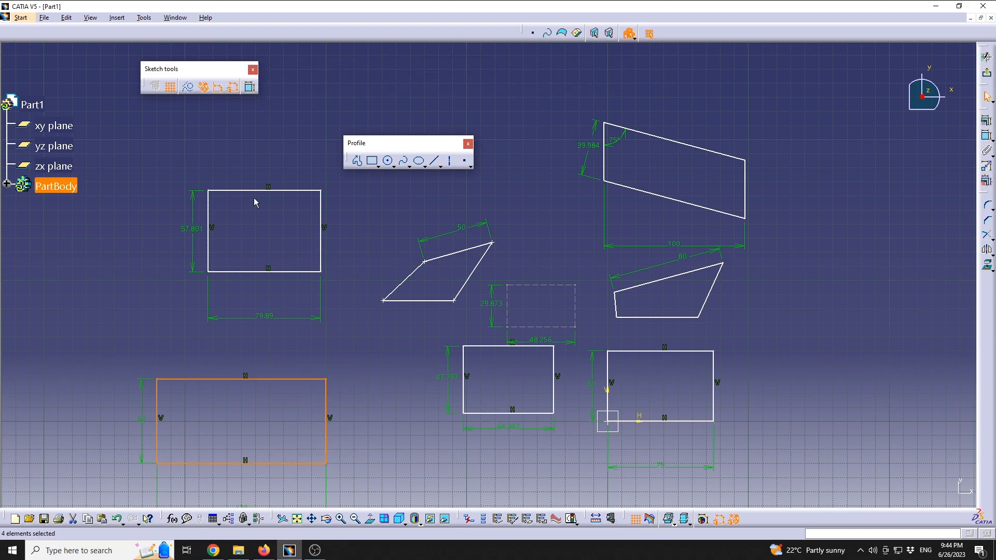
click(225, 134)
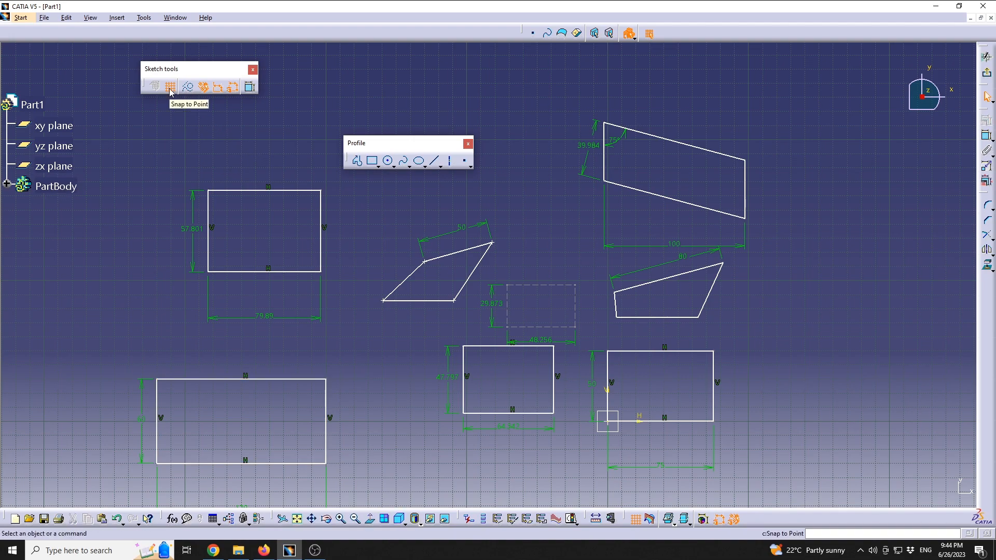
Disable Snap to Point, hide the sketch grid, and move the Profile toolbar clear of the sketched shapes
click(170, 87)
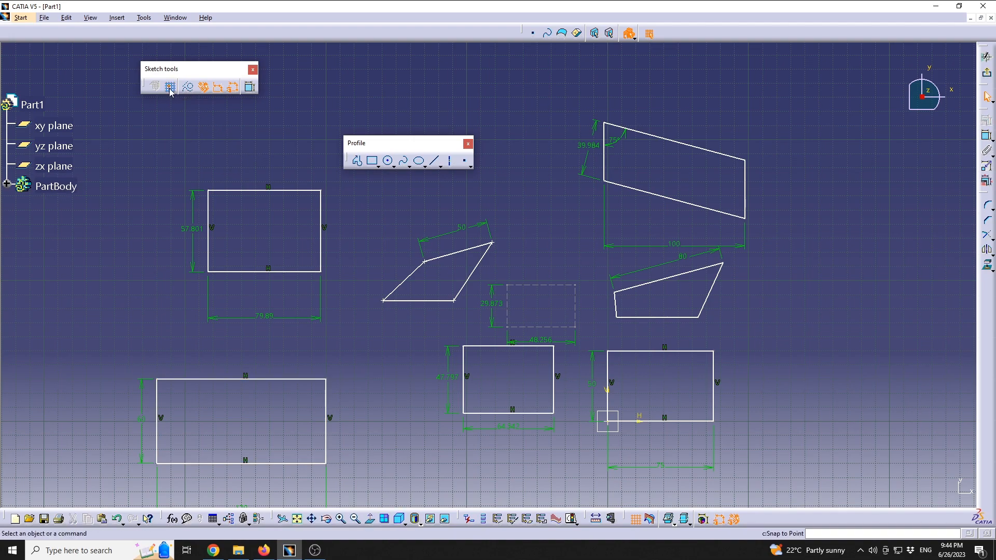
click(639, 524)
drag(413, 146, 406, 94)
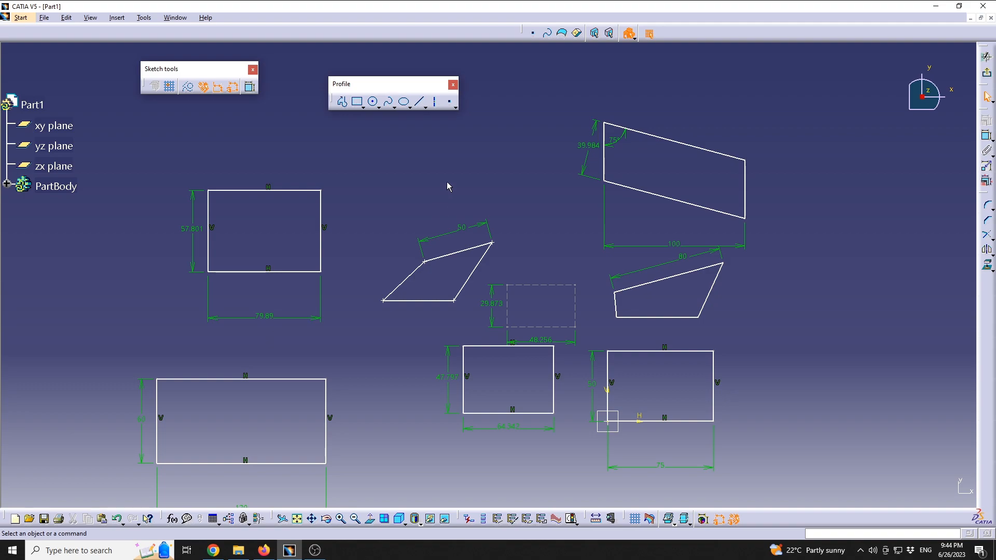
mouse_move(531, 232)
middle_down()
mouse_move(559, 213)
mouse_move(559, 233)
middle_up()
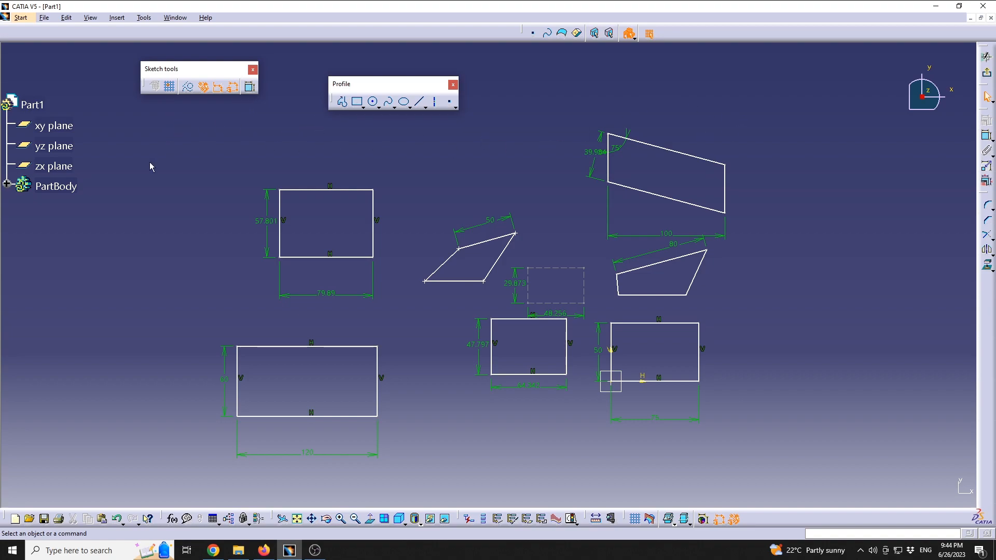
Select all the sketched shapes with their dimensions and delete them, leaving the sketch empty
click(6, 184)
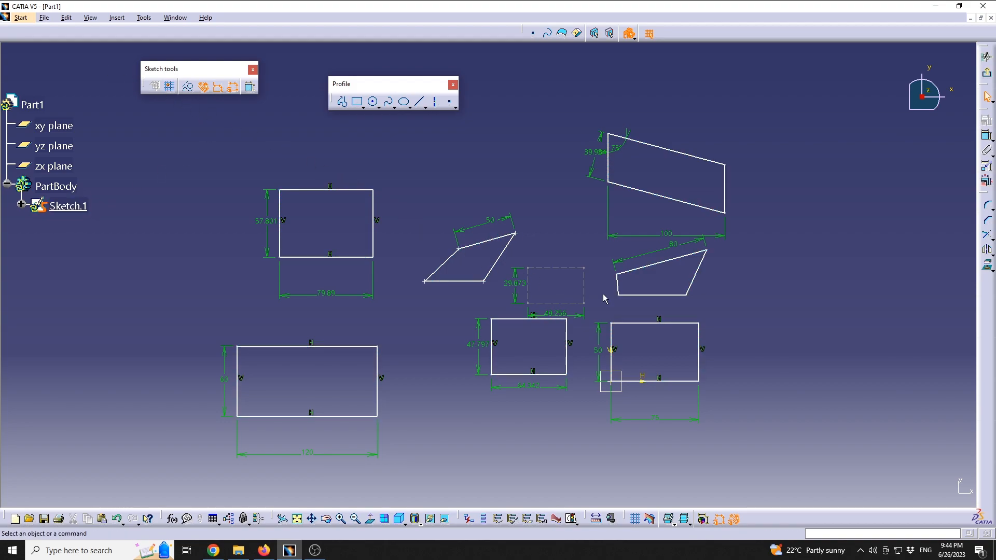
mouse_move(842, 477)
mouse_down()
mouse_move(525, 288)
mouse_move(118, 77)
mouse_up()
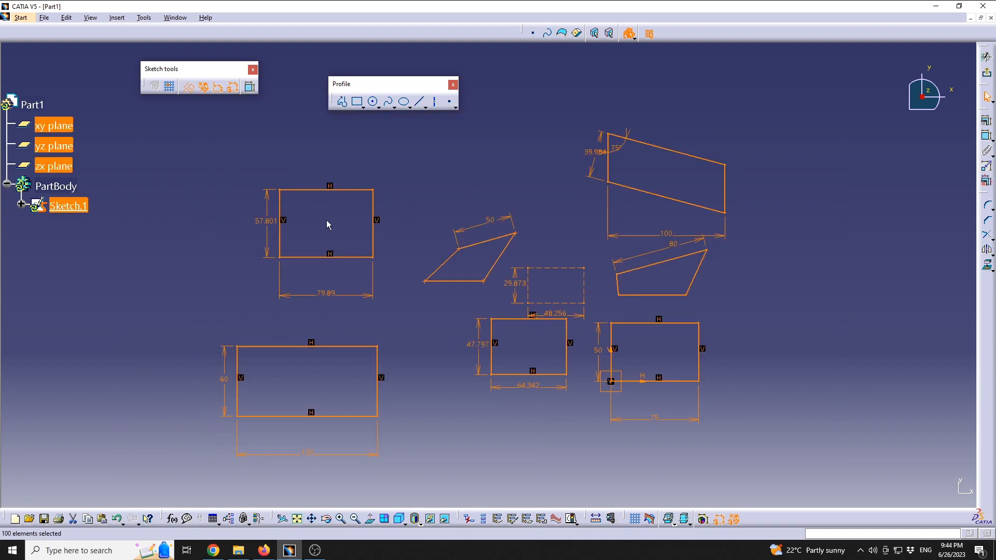
key(Delete)
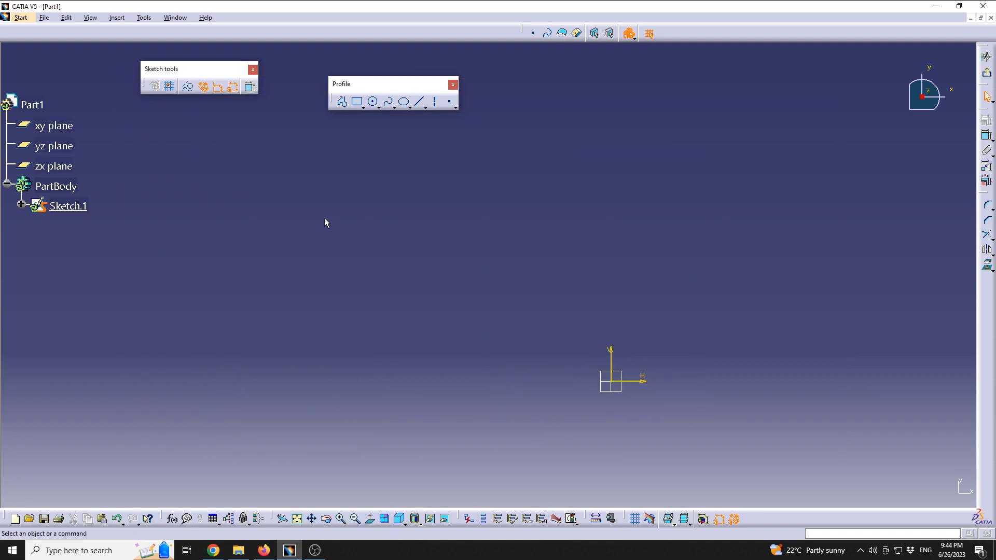
Draw an oriented rectangle tilted about 45° beside the origin, with a first side about 48 mm long and a height of 100 mm
mouse_move(537, 309)
middle_down()
mouse_move(360, 240)
mouse_move(367, 187)
mouse_move(444, 209)
middle_up()
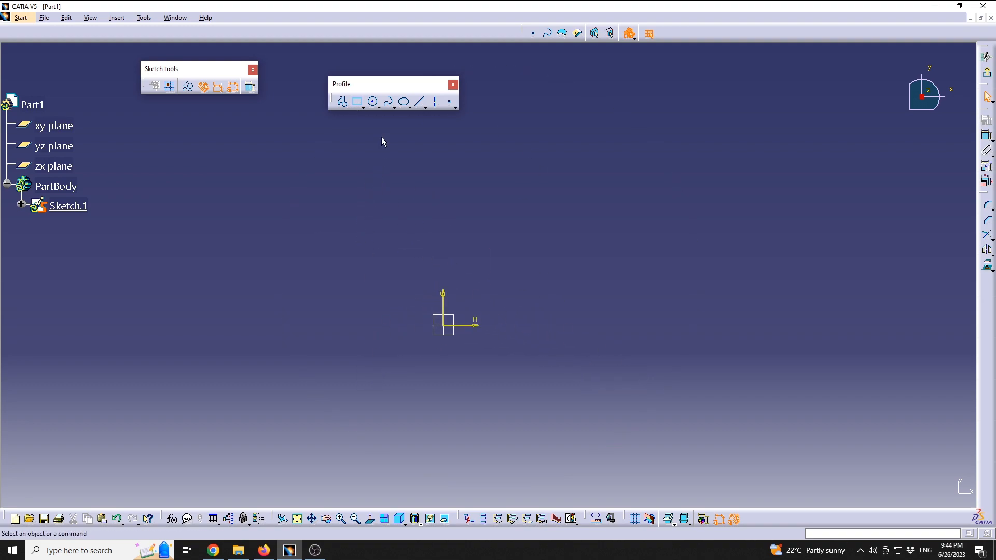
click(363, 107)
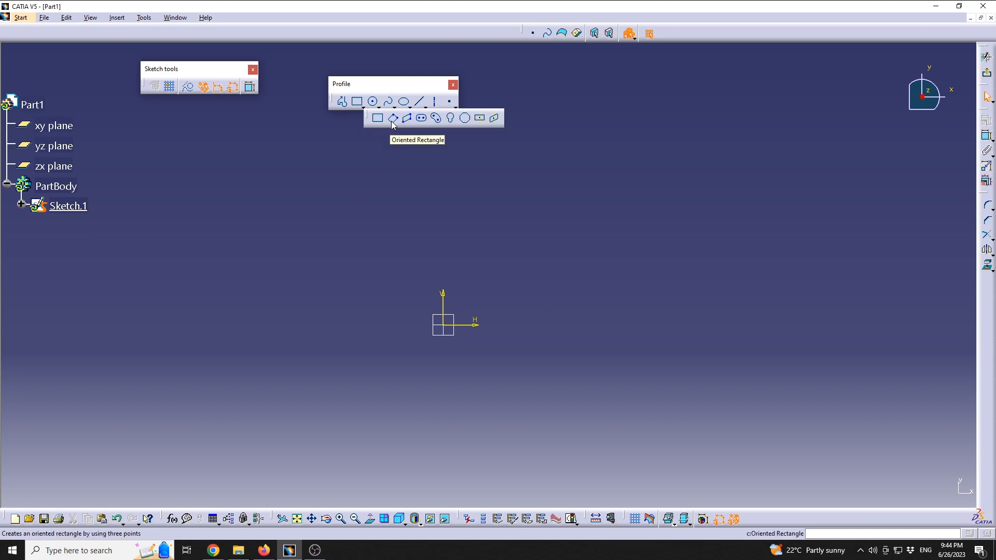
click(392, 119)
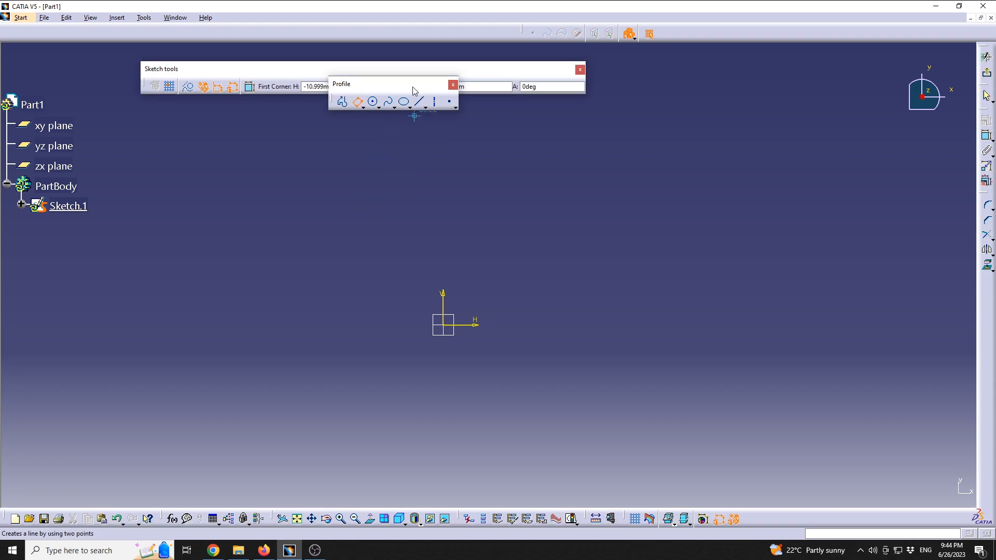
drag(425, 78, 326, 202)
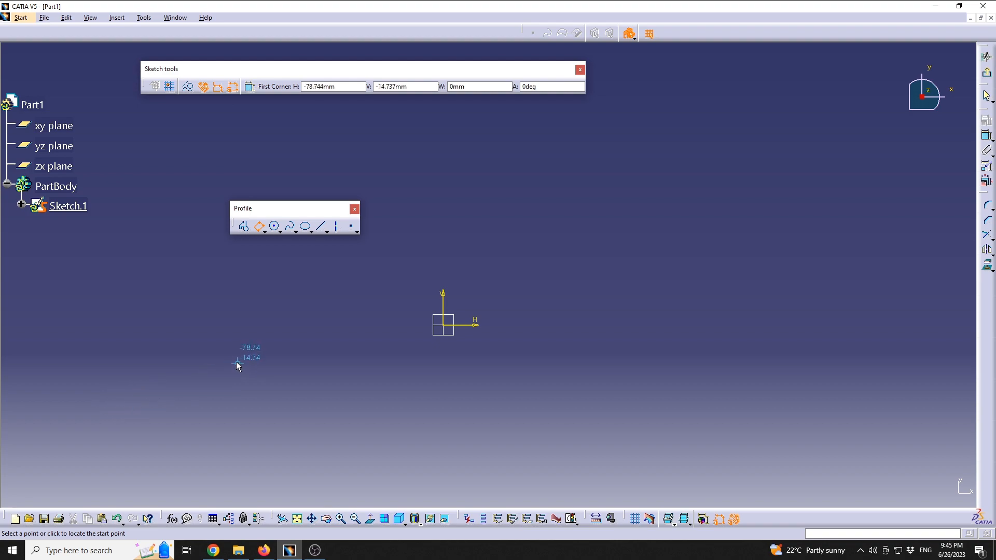
click(239, 322)
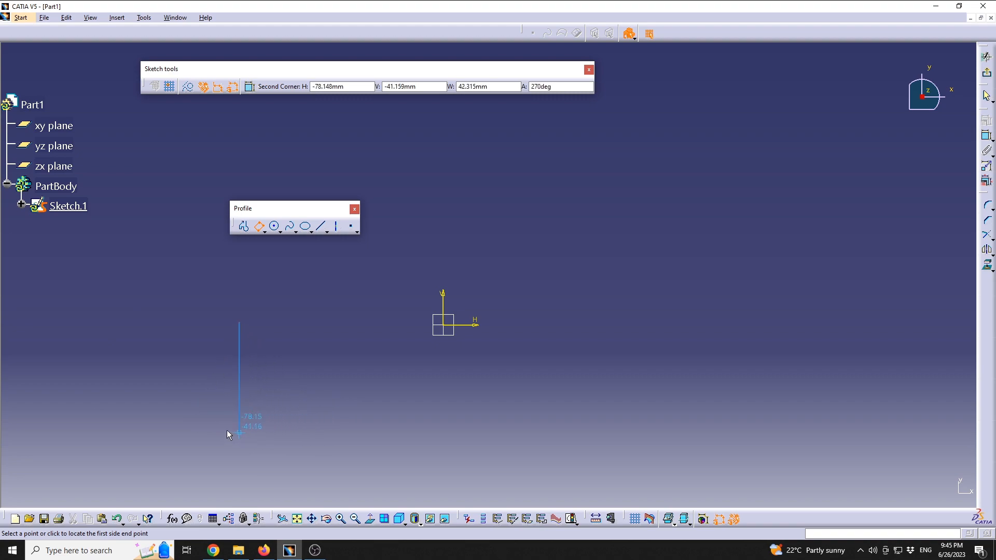
click(327, 411)
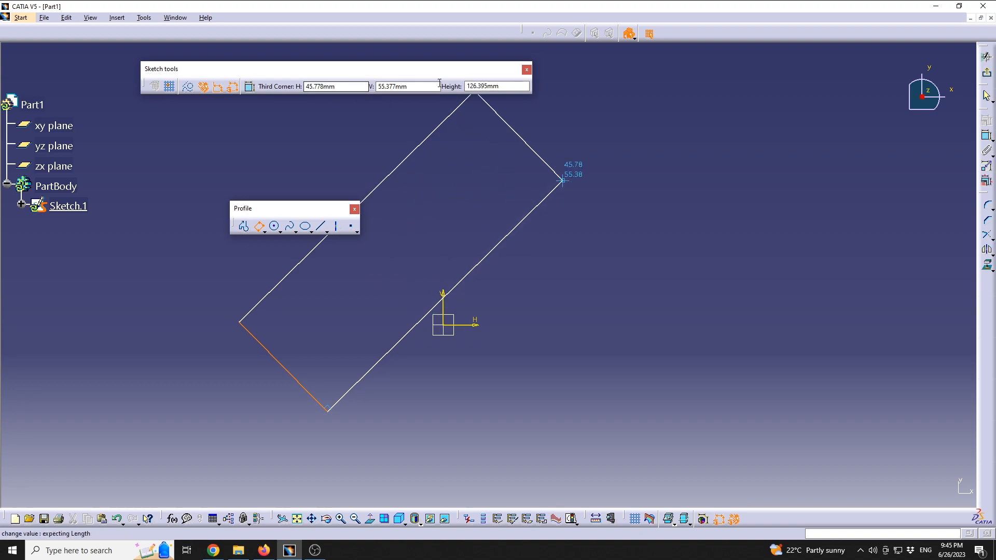
drag(506, 86, 448, 88)
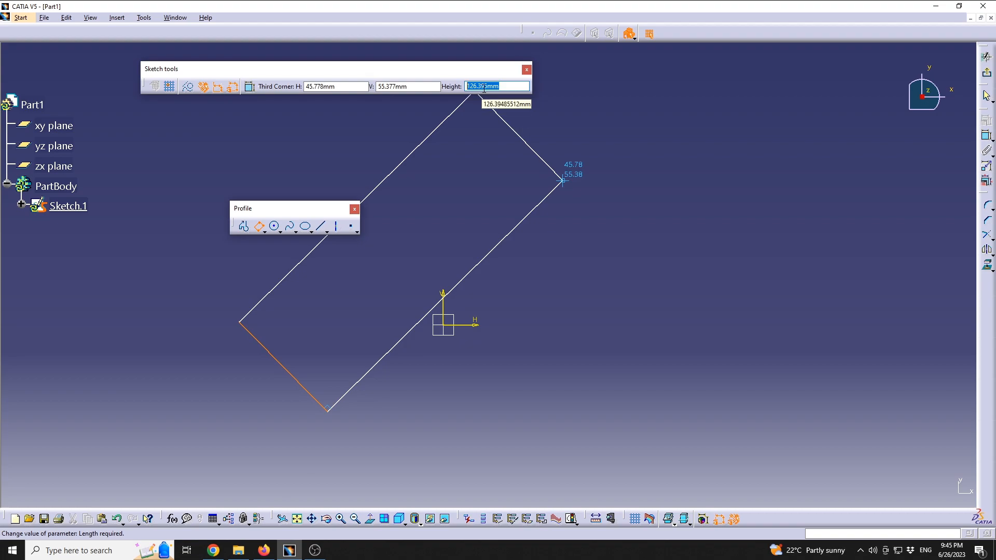
text(100)
key(Return)
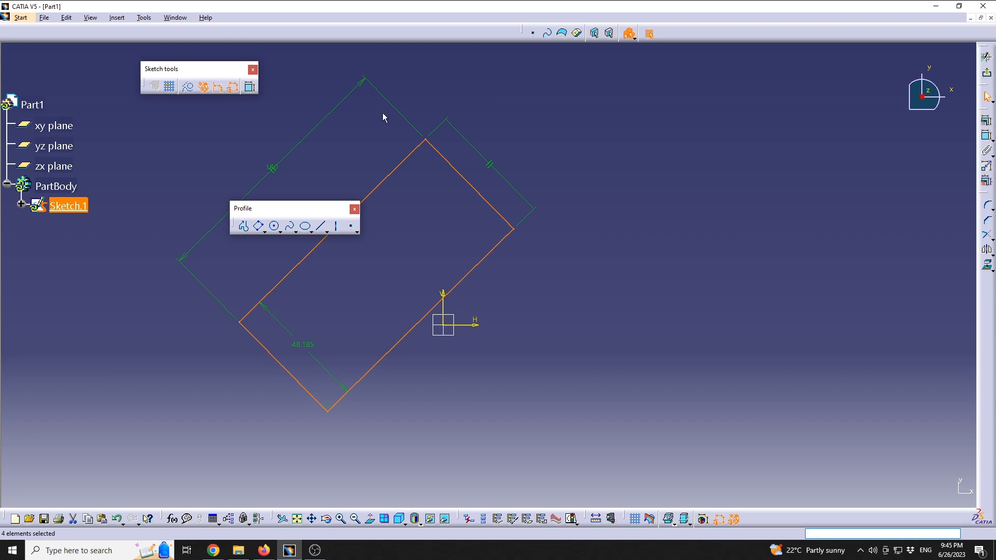
Move the tilted rectangle's 100 mm dimension closer to the rectangle
click(552, 172)
drag(276, 168, 312, 183)
click(367, 167)
middle_drag(434, 211, 498, 245)
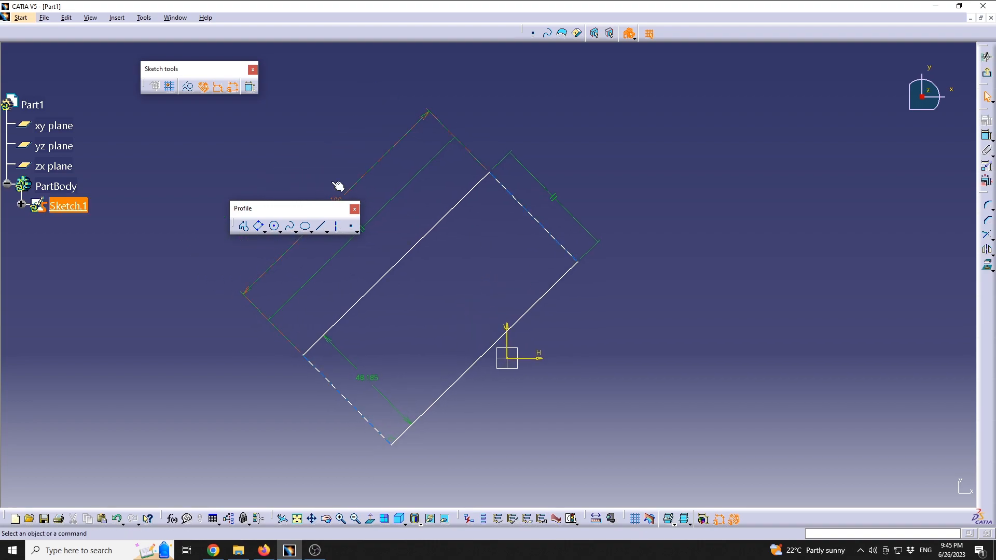
Draw an oriented rectangle from the origin (H 0, V 0) with a horizontal side about 75 mm long and a height of about 25 mm
click(260, 227)
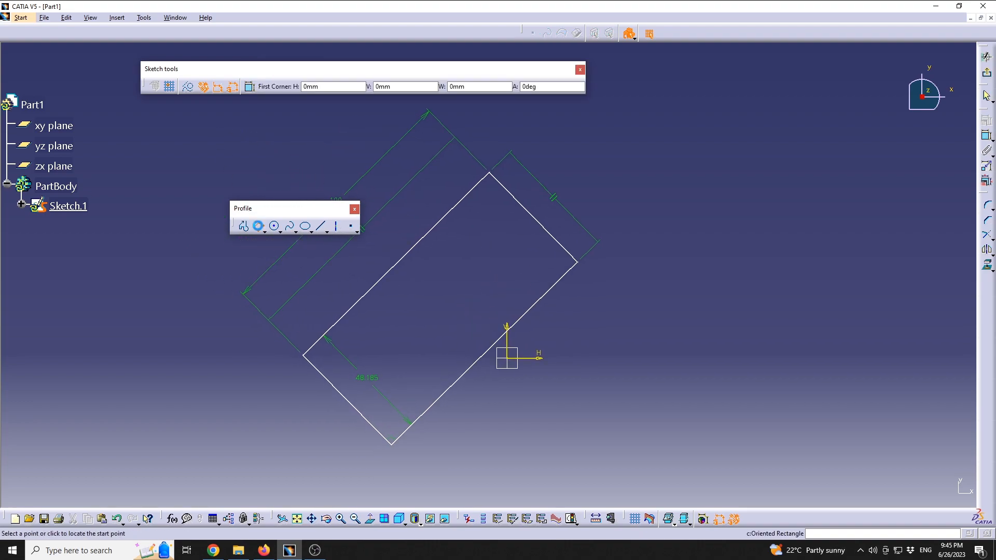
key(Tab)
key(Tab)
key(Tab)
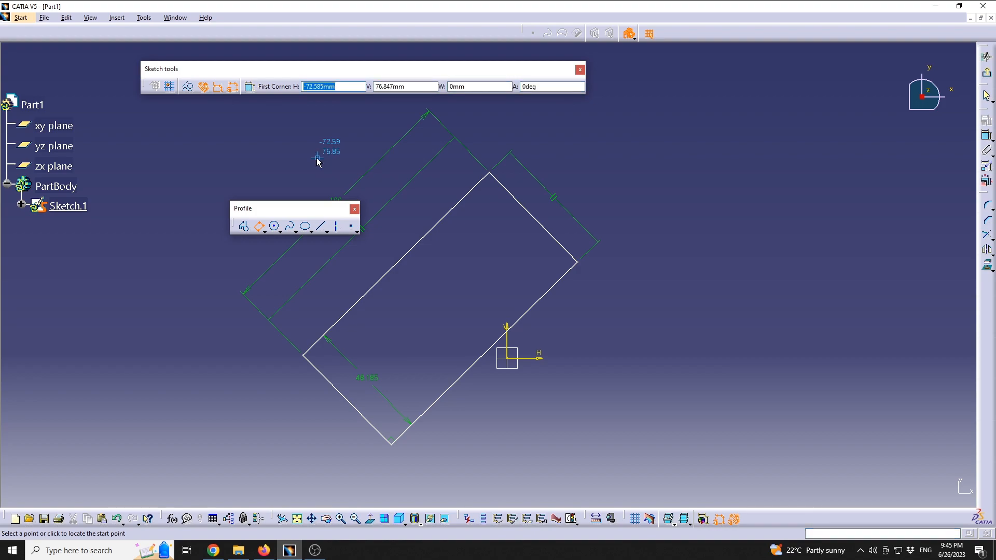
text(0)
key(Tab)
text(0)
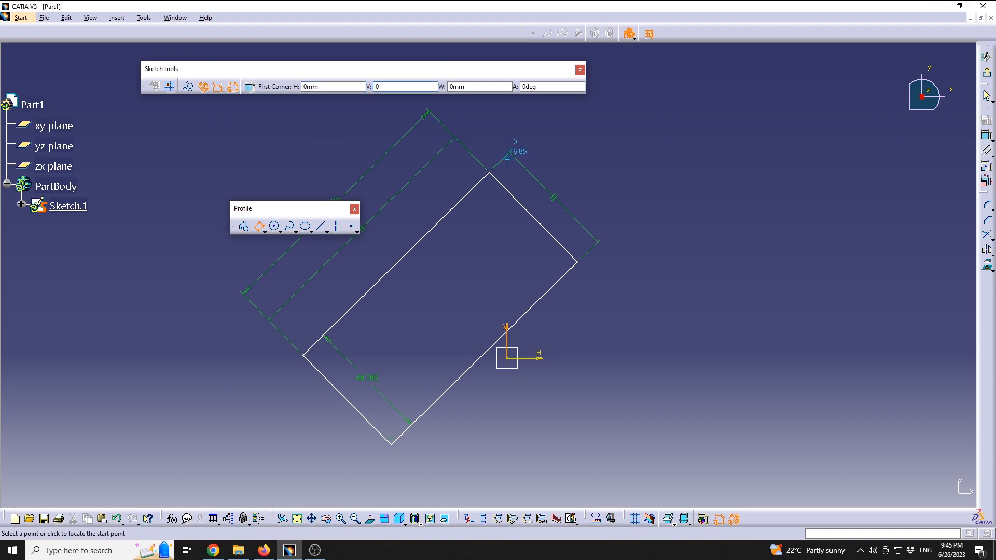
key(Return)
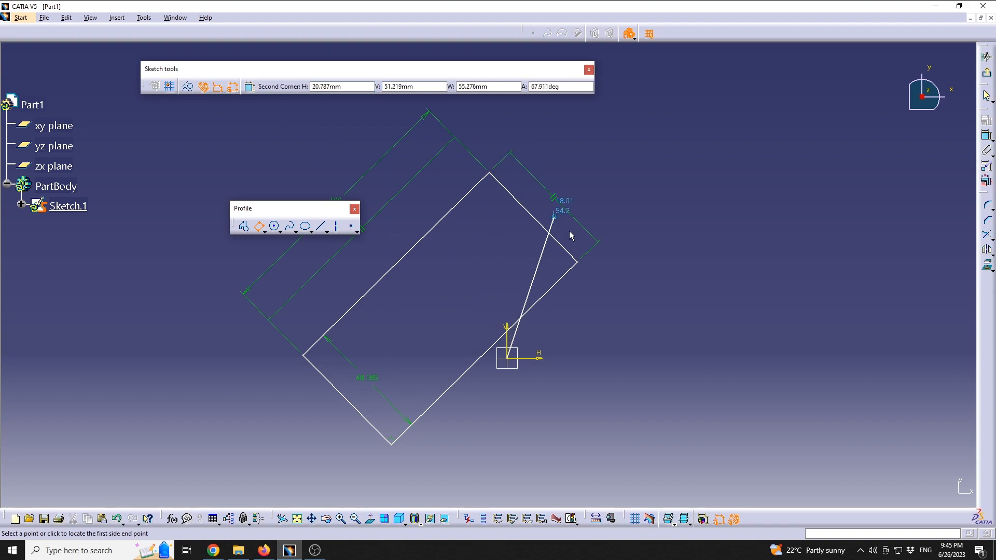
click(701, 357)
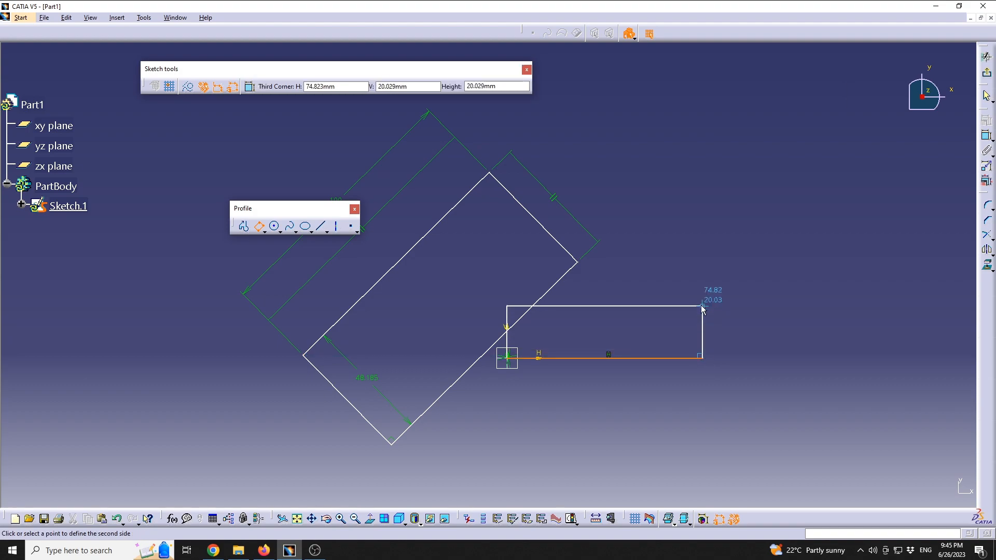
click(703, 294)
click(624, 386)
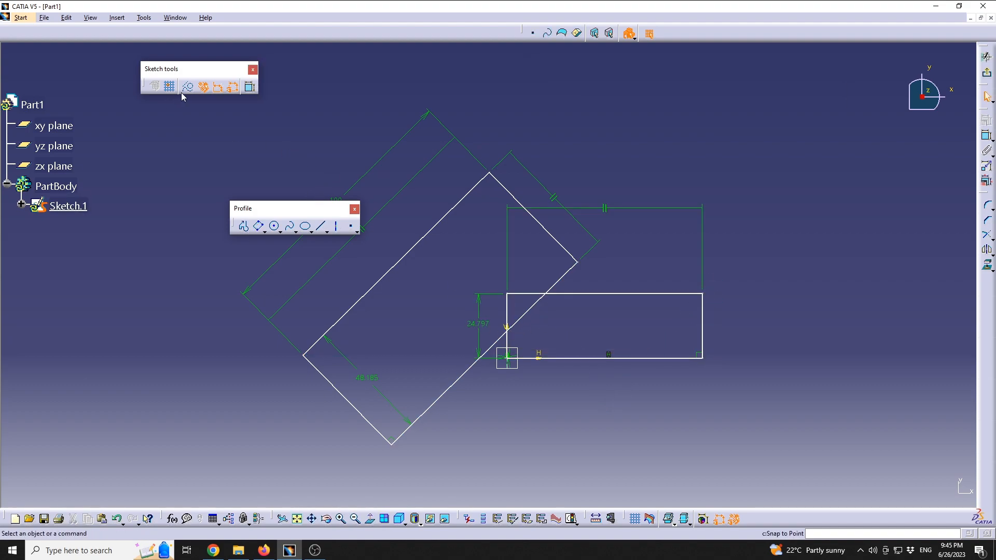
Draw a parallelogram below the tilted rectangle with a first side about 48 mm long, a height of about 44 mm and an angle of about 119°
click(264, 231)
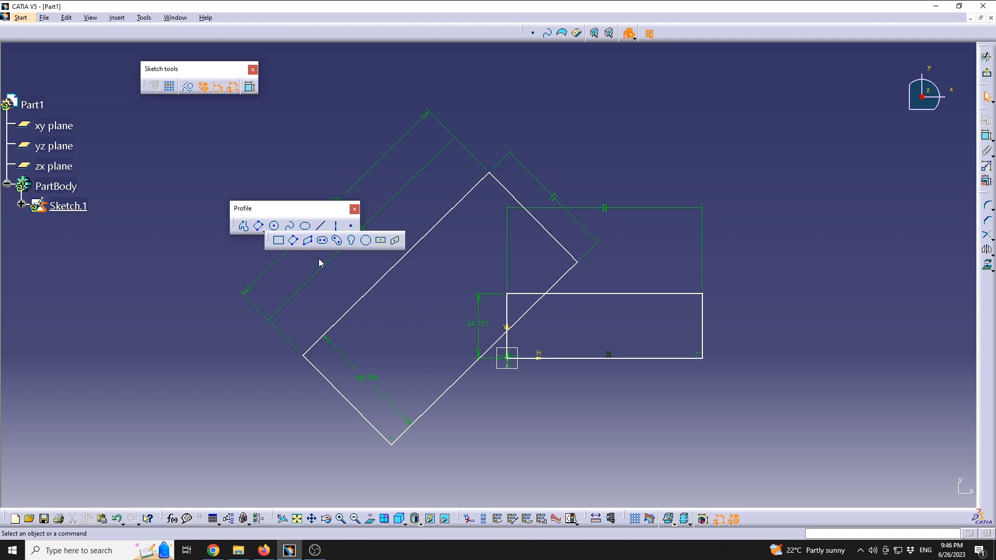
click(309, 241)
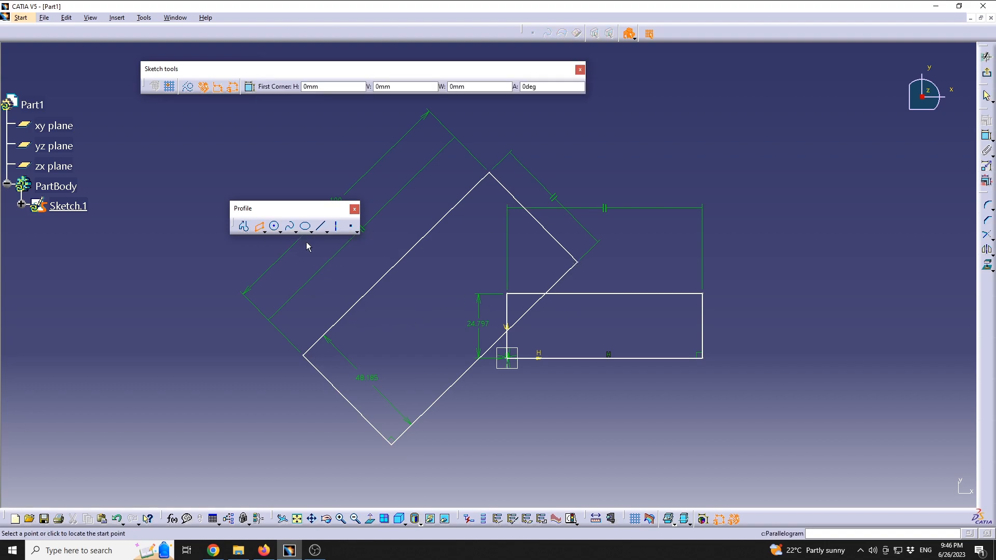
middle_drag(265, 387, 200, 255)
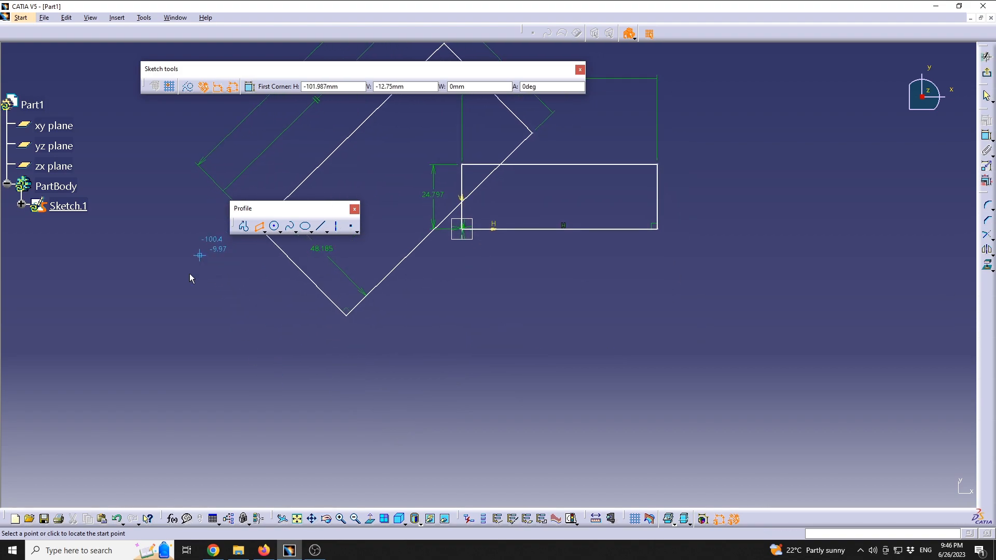
click(136, 375)
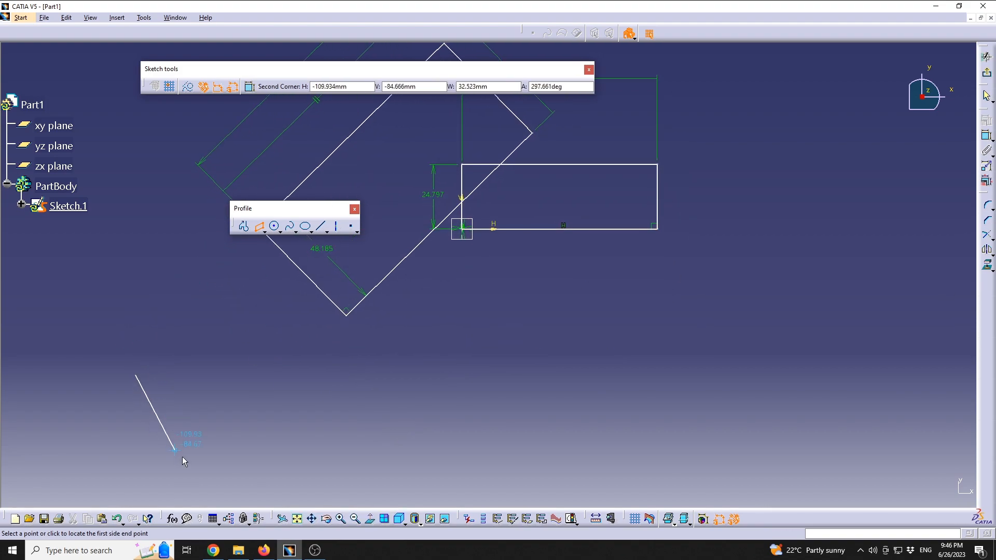
click(217, 475)
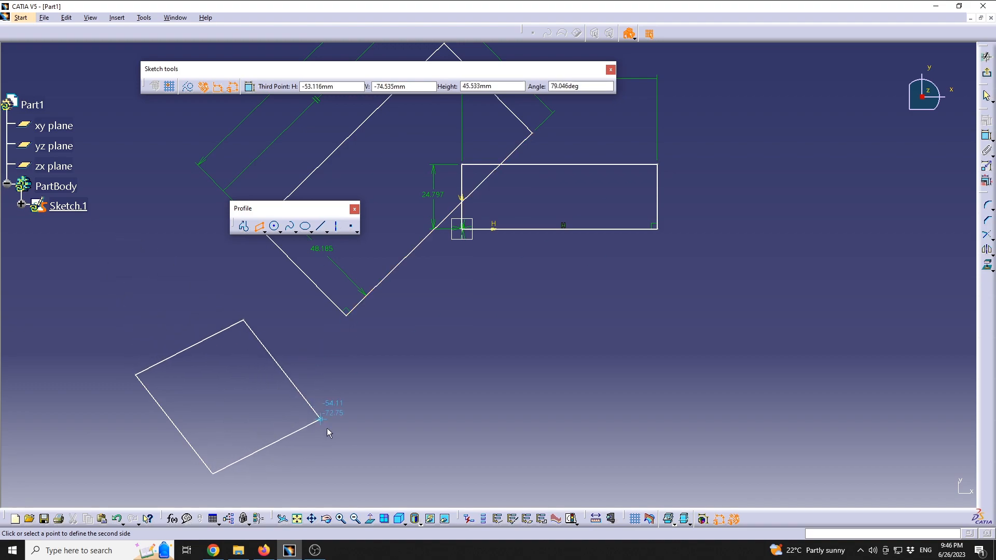
click(344, 455)
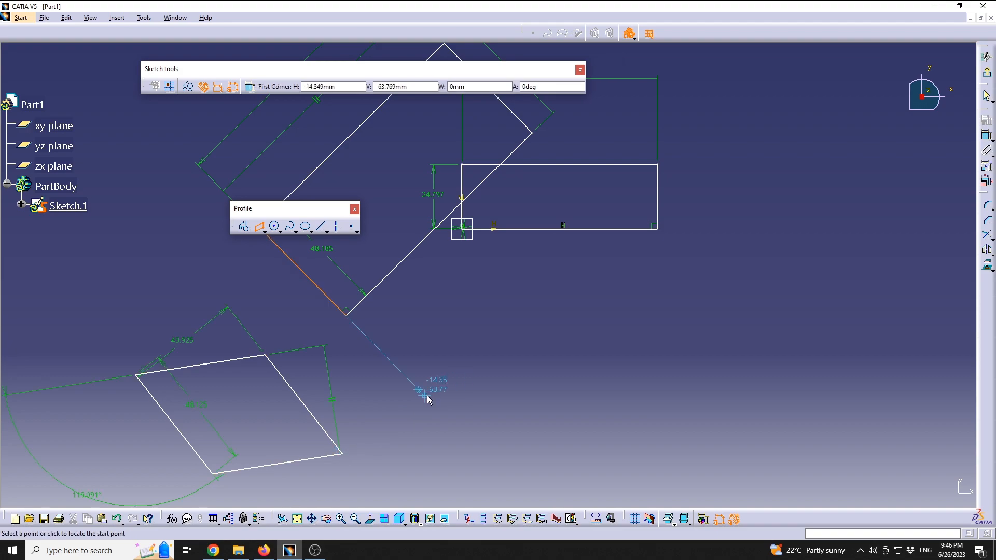
key(Escape)
Move the parallelogram's angle dimension next to its upper-left corner and set it to 120°
middle_drag(207, 471, 311, 380)
drag(203, 408, 228, 252)
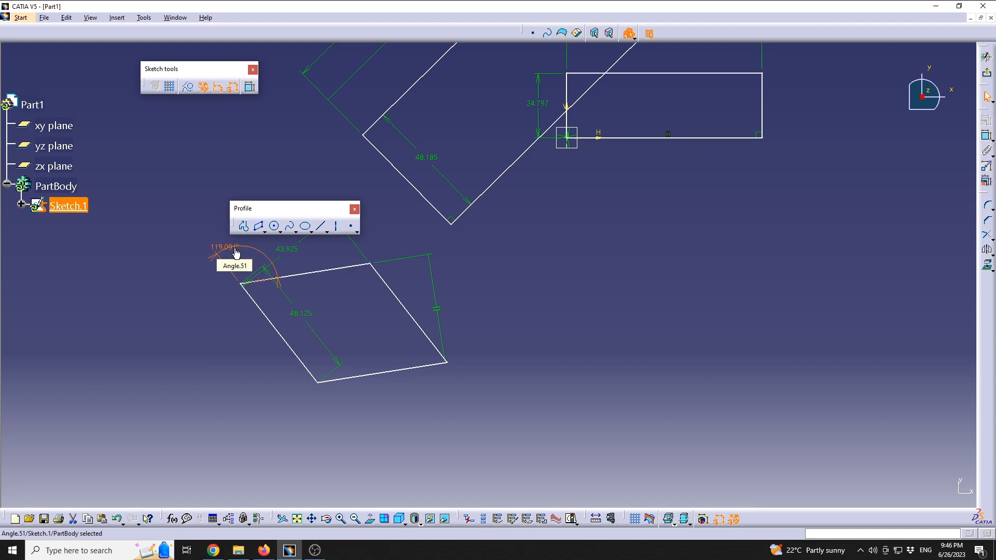
double_click(230, 251)
text(120)
key(Return)
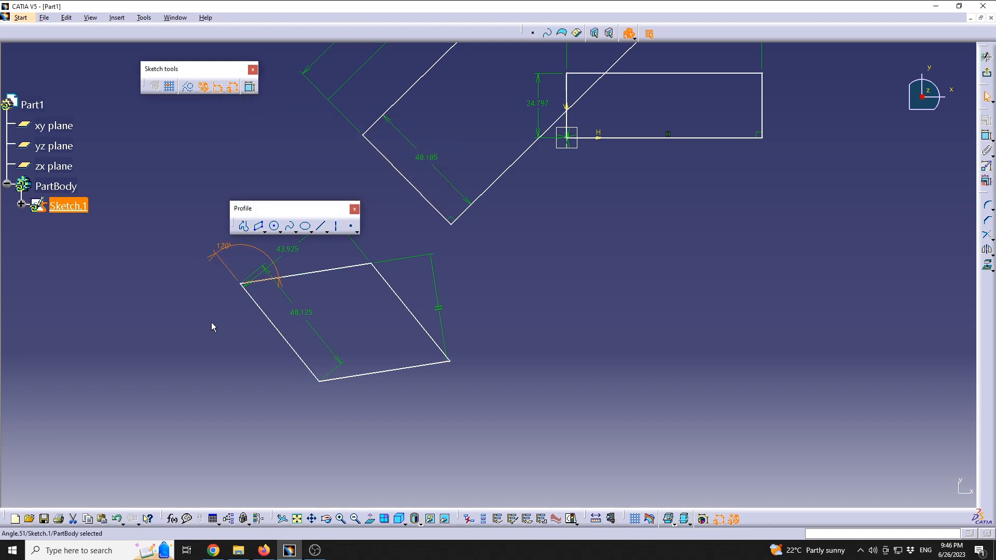
Add an angle constraint between the parallelogram's left and bottom sides, placed outside its lower-left corner
click(987, 136)
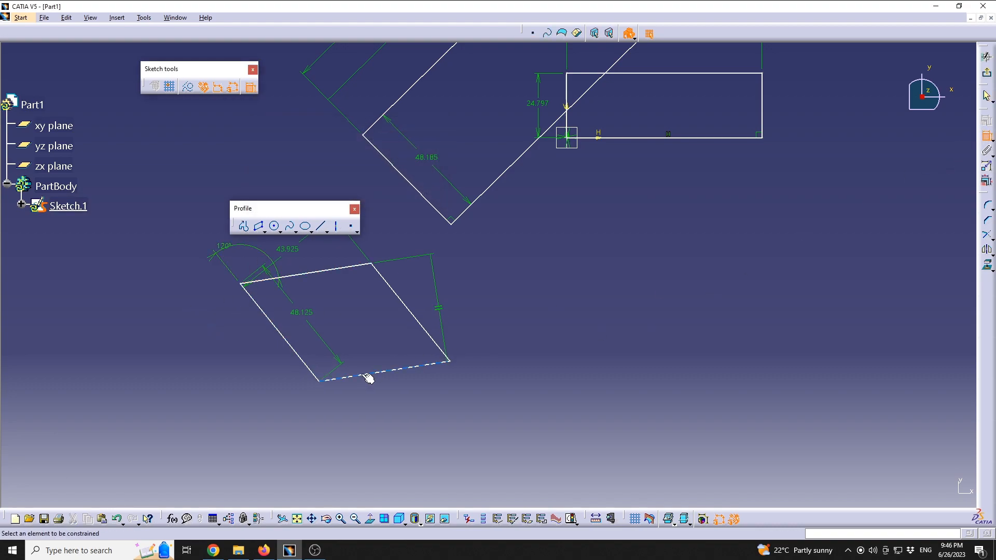
click(313, 374)
click(316, 373)
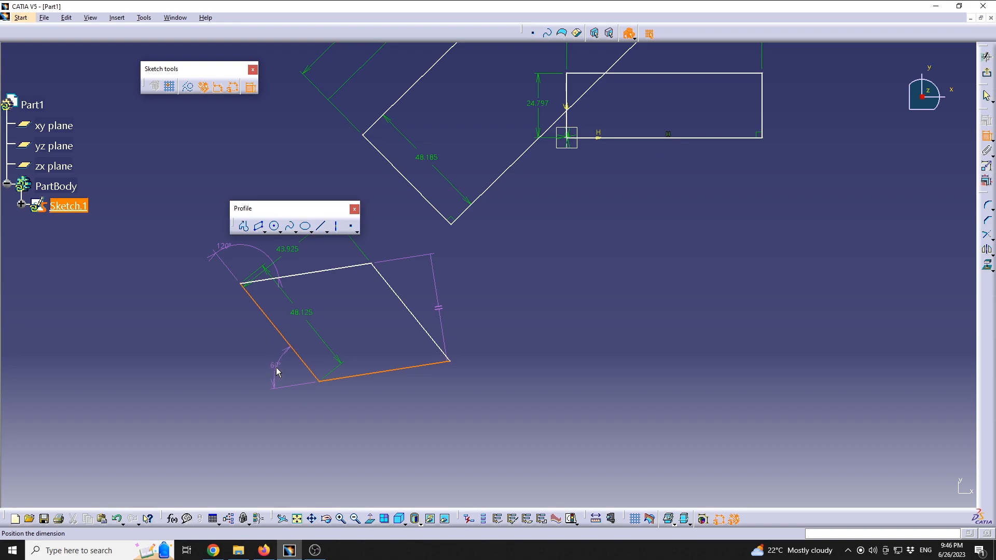
click(278, 372)
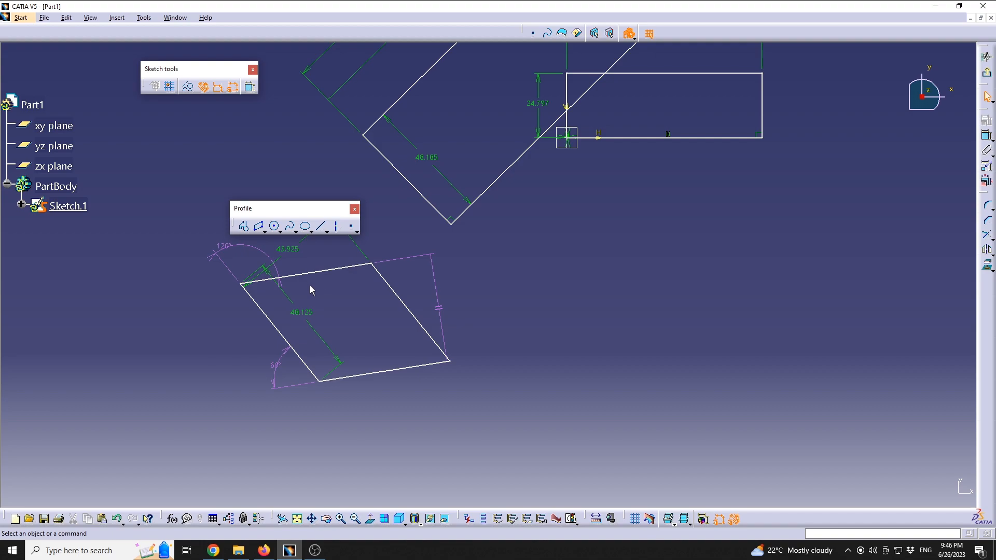
Exit the sketch to examine the update diagnosis of Sketch.1, reopen the sketch from it for editing, and close the diagnosis
mouse_move(501, 236)
middle_down()
mouse_move(477, 317)
mouse_move(482, 341)
middle_up()
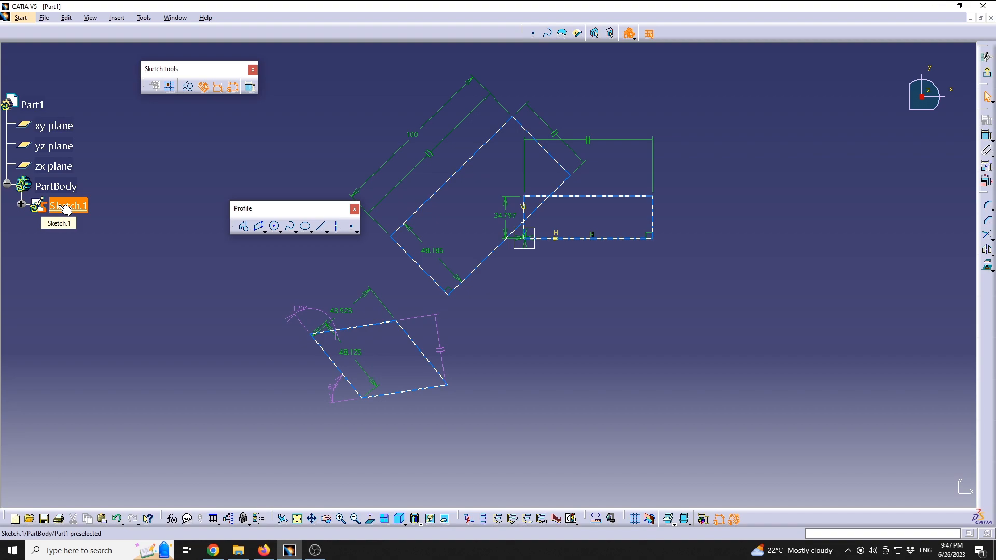
click(989, 76)
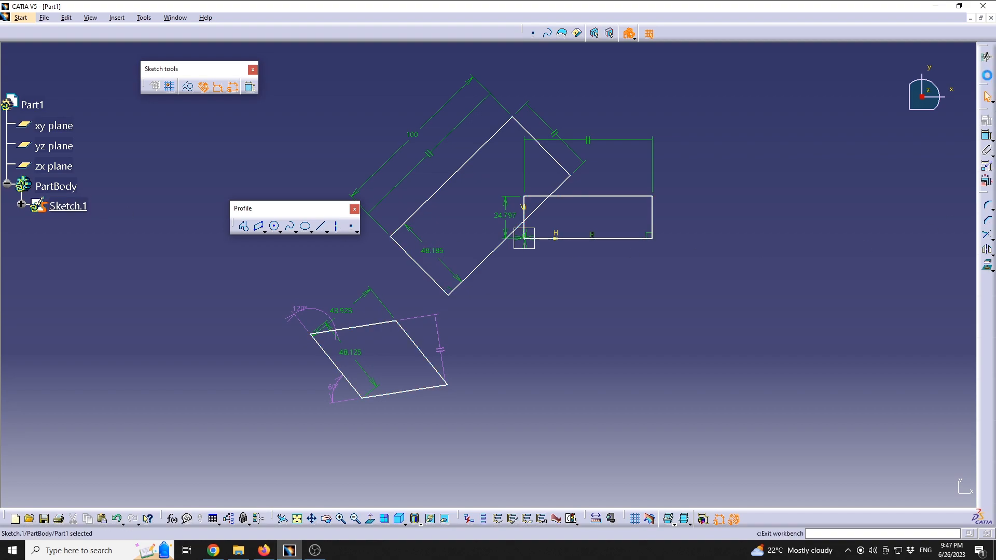
click(69, 208)
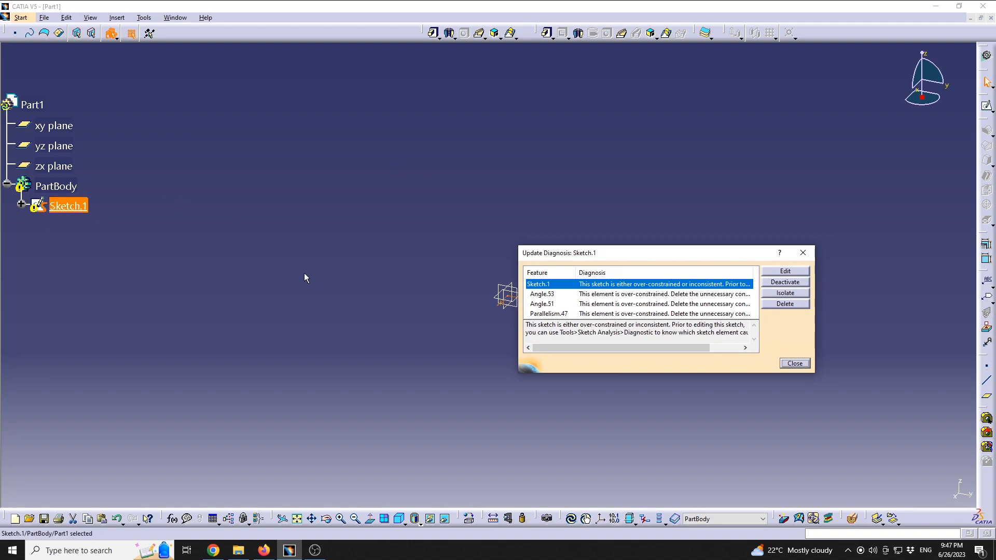
drag(614, 258, 204, 271)
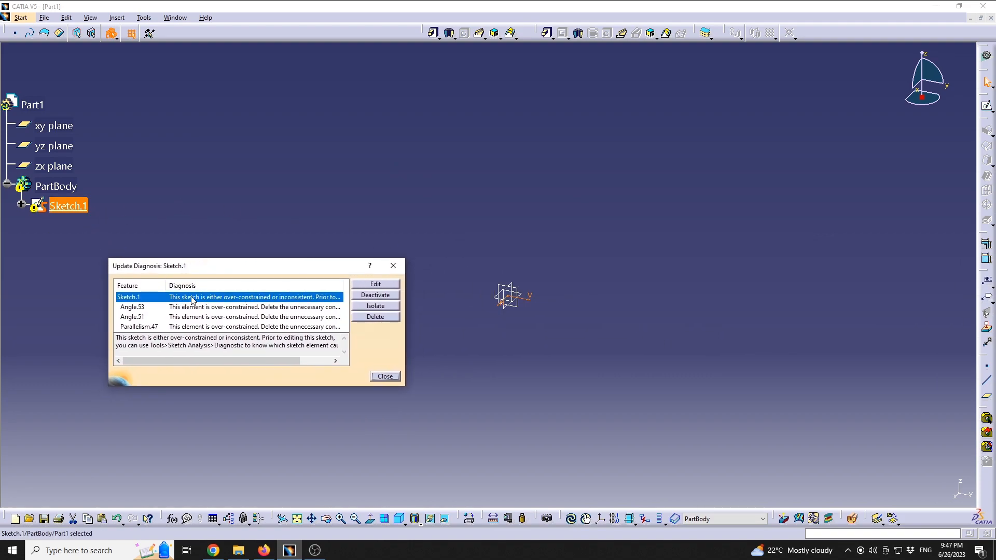
click(367, 284)
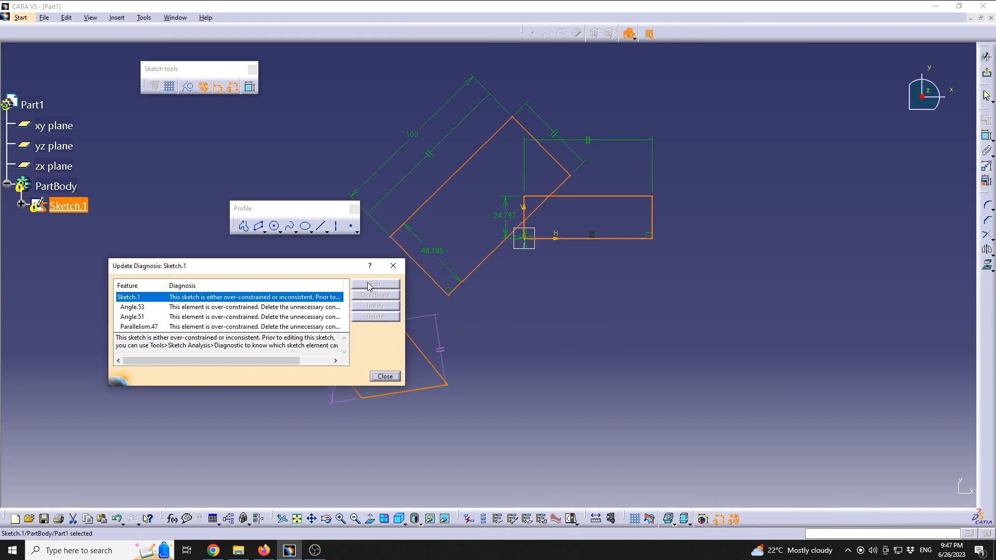
click(396, 379)
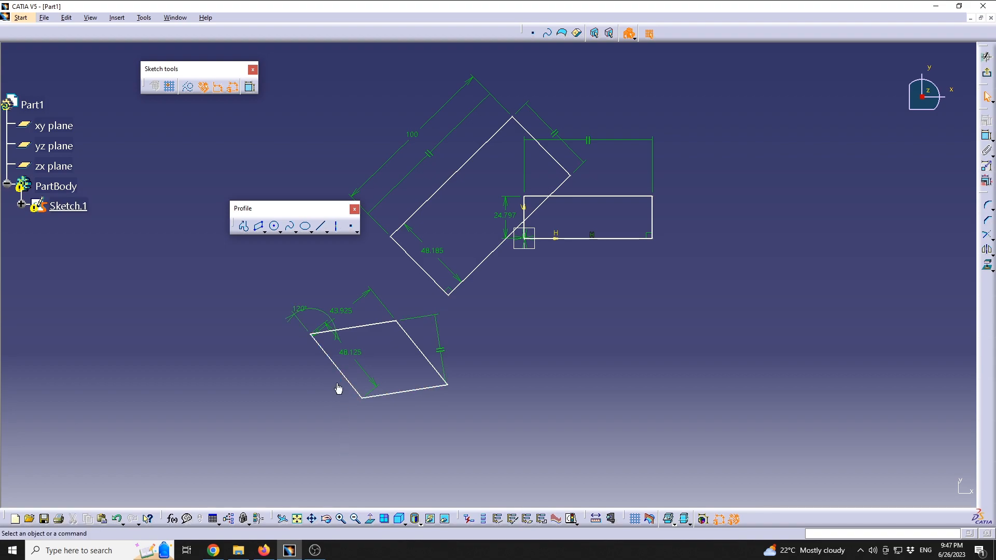
Leave the current sketch, start a new sketch on the xy plane, and hide Sketch.1
click(986, 56)
click(419, 303)
mouse_move(488, 306)
middle_down()
mouse_move(463, 320)
mouse_move(377, 306)
mouse_move(384, 367)
mouse_move(494, 285)
mouse_move(553, 337)
mouse_move(613, 266)
mouse_move(696, 289)
mouse_move(449, 250)
mouse_move(440, 358)
mouse_move(458, 436)
mouse_move(505, 314)
mouse_move(503, 223)
mouse_move(458, 400)
mouse_move(414, 372)
middle_up()
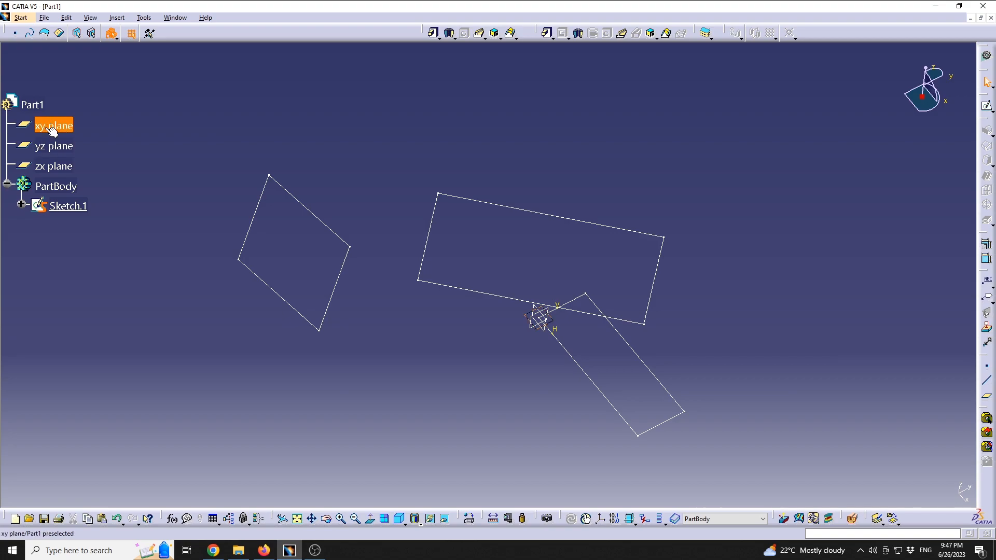
click(987, 106)
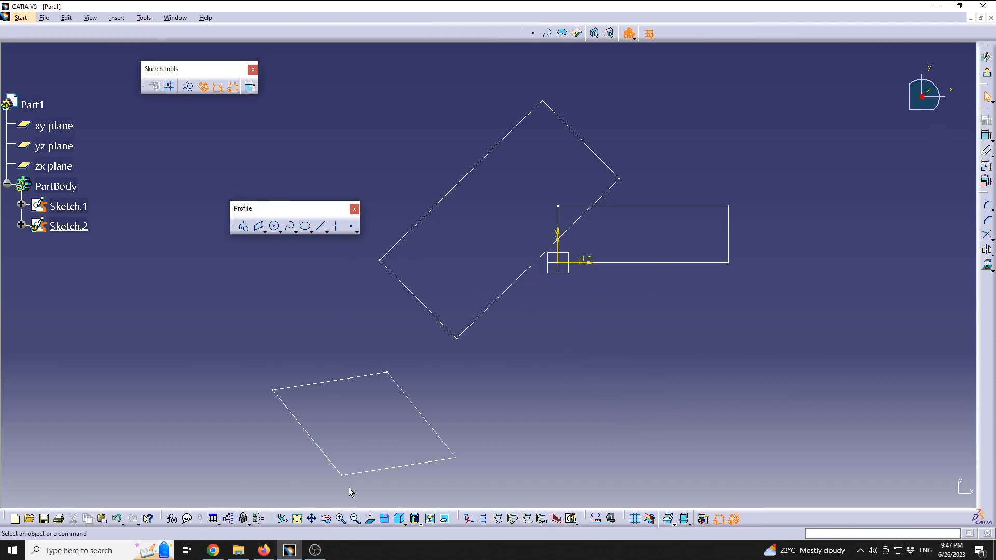
right_click(70, 206)
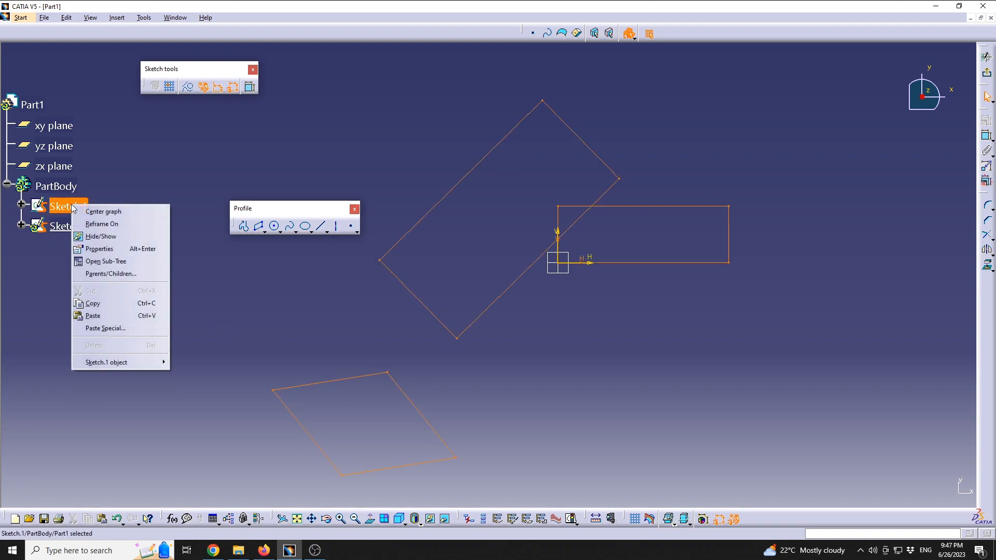
click(120, 237)
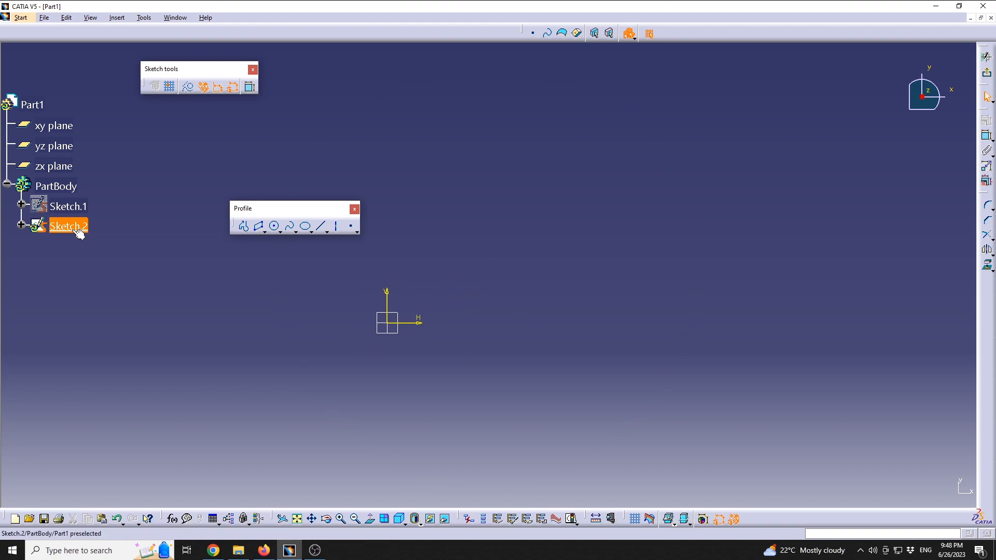
Draw a slightly tilted elongated hole across the sketch origin, about 54 mm between centers with a radius of about 6 mm
click(264, 232)
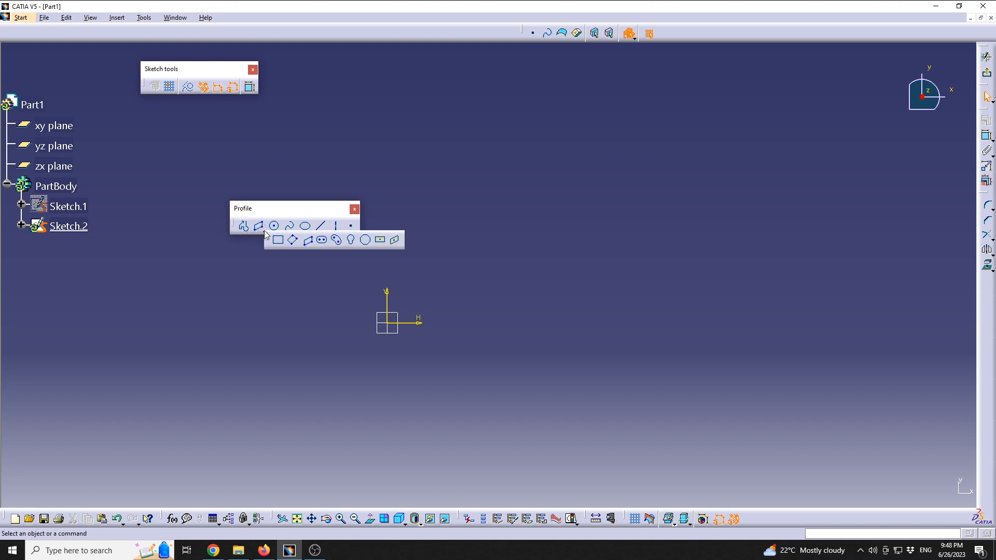
click(323, 240)
middle_drag(335, 286, 371, 327)
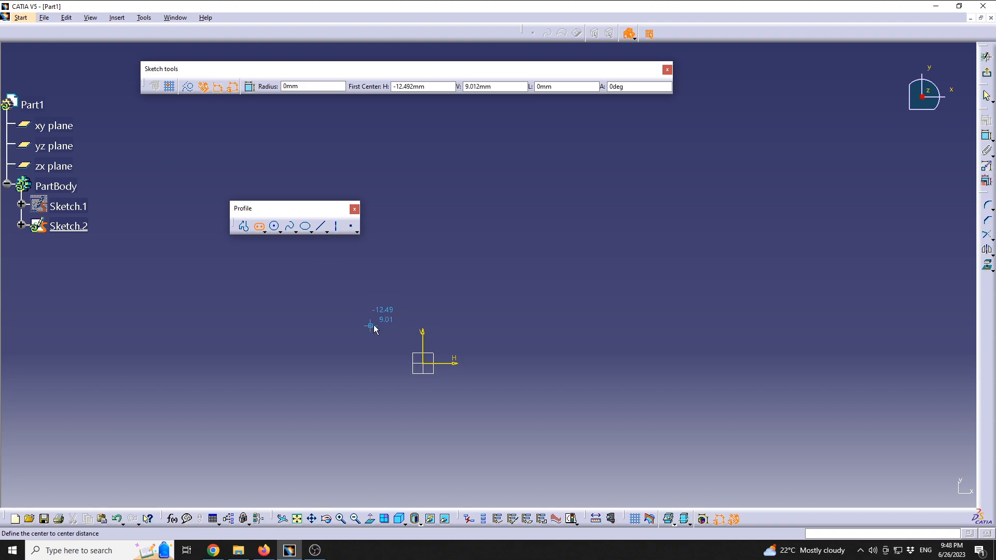
click(343, 365)
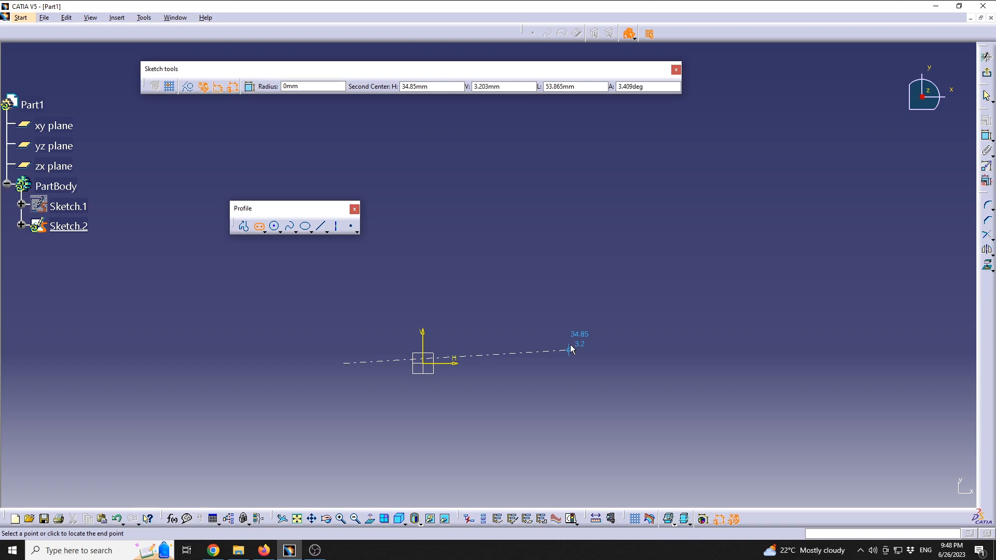
click(571, 345)
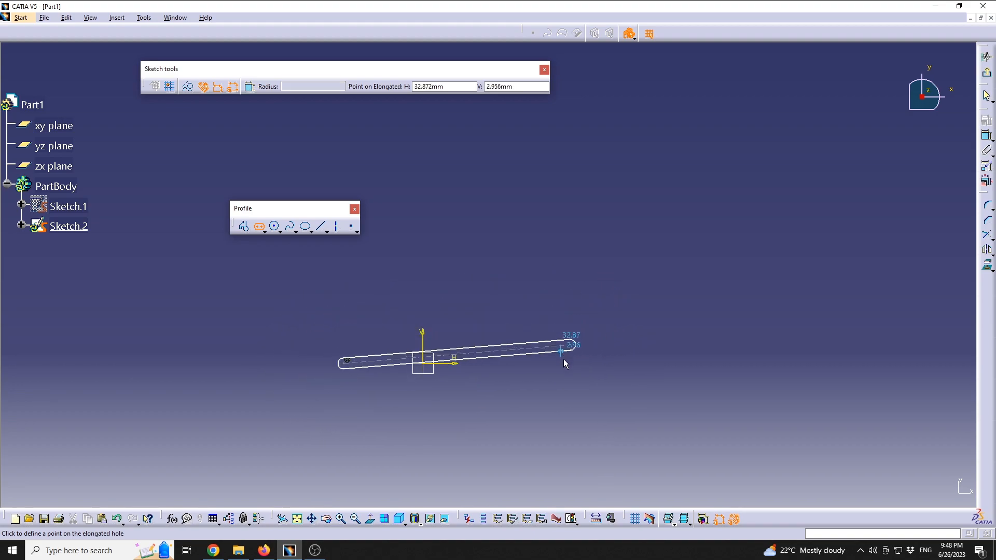
click(580, 325)
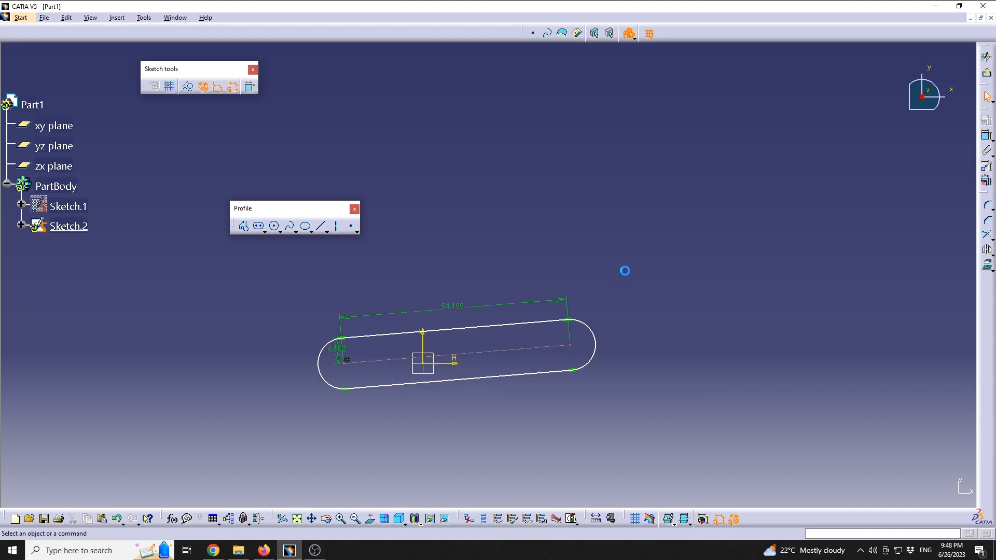
Set the elongated hole's center-to-center length to 50 mm and its radius offset to 10 mm
double_click(454, 305)
text(50)
key(Return)
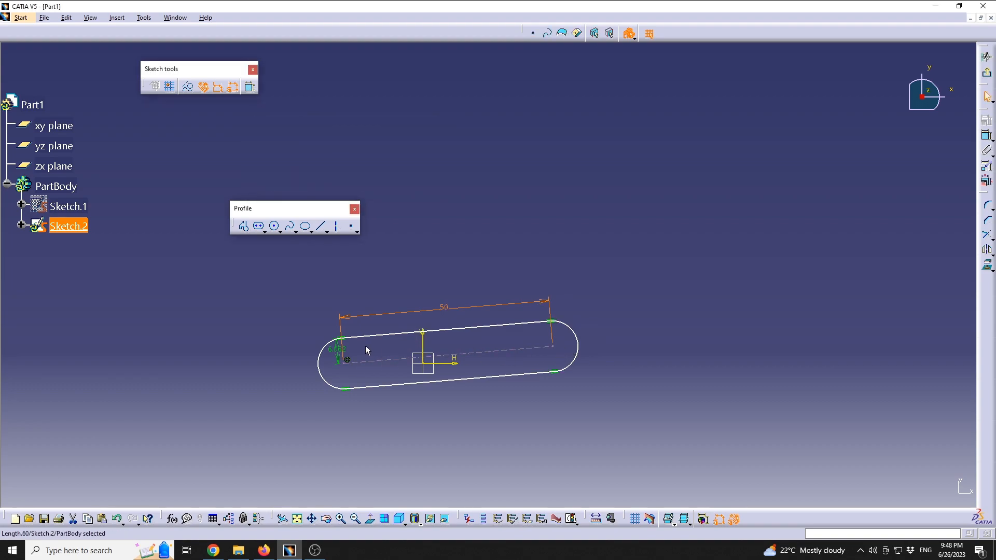
double_click(336, 348)
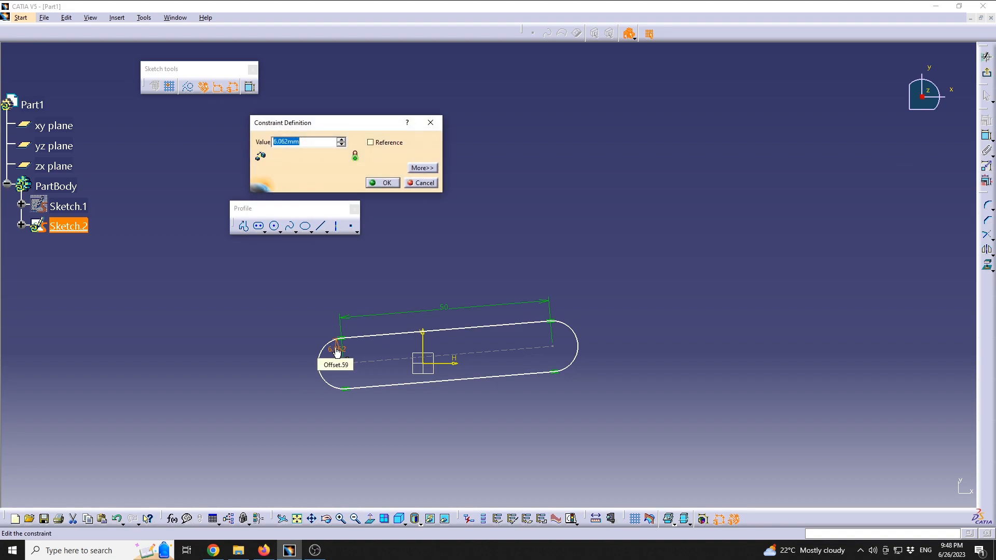
text(10)
key(Return)
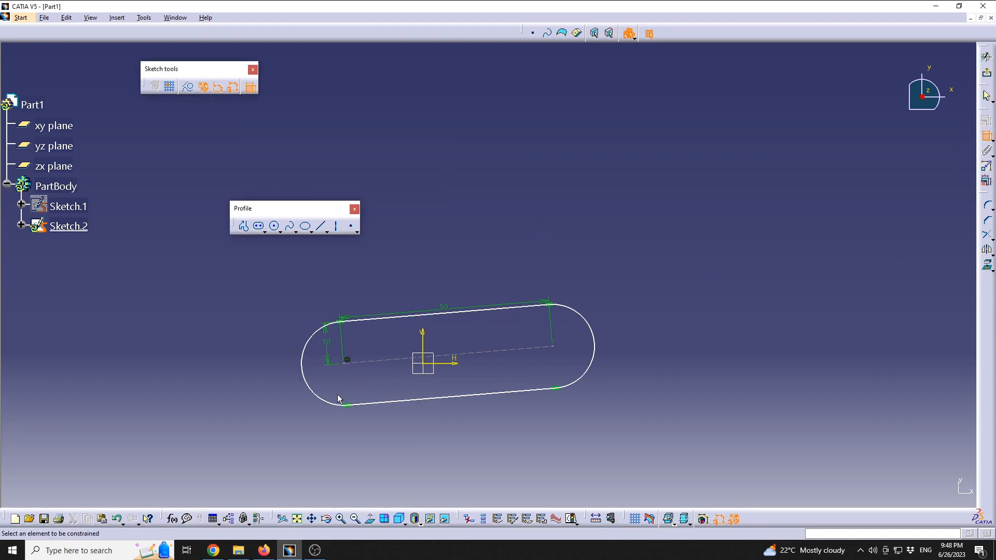
Move the elongated hole's 10 mm offset dimension inside the slot, just left of the vertical axis
click(302, 370)
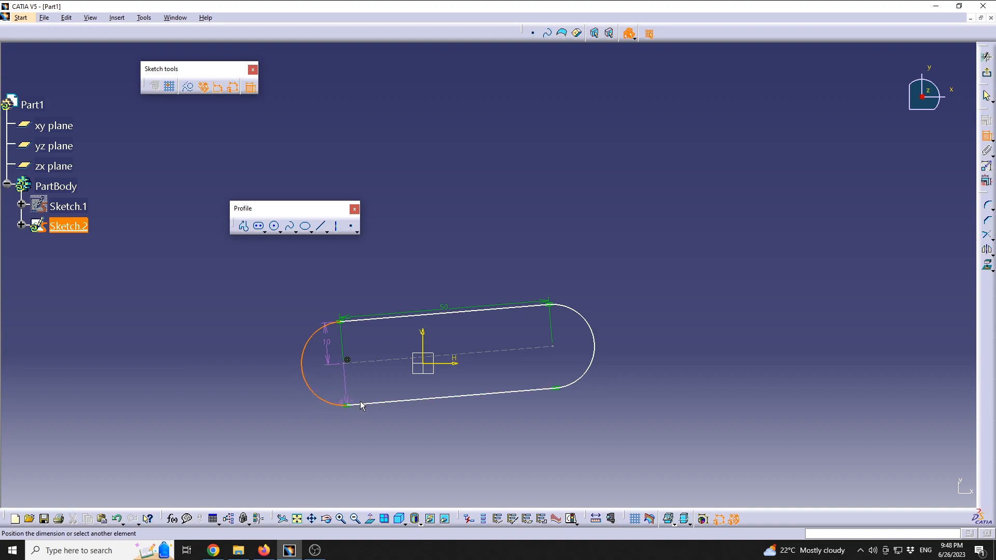
key(Escape)
drag(330, 345, 396, 335)
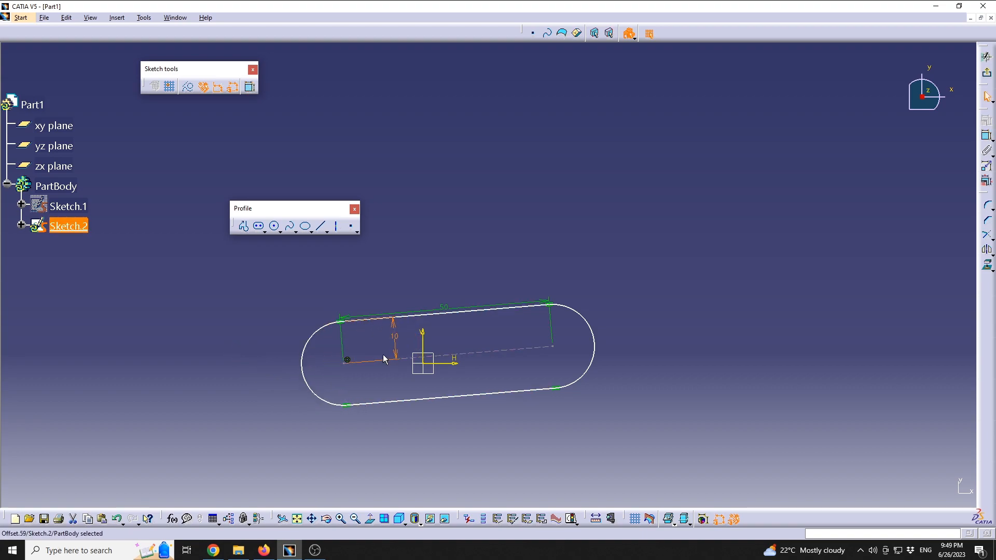
click(423, 253)
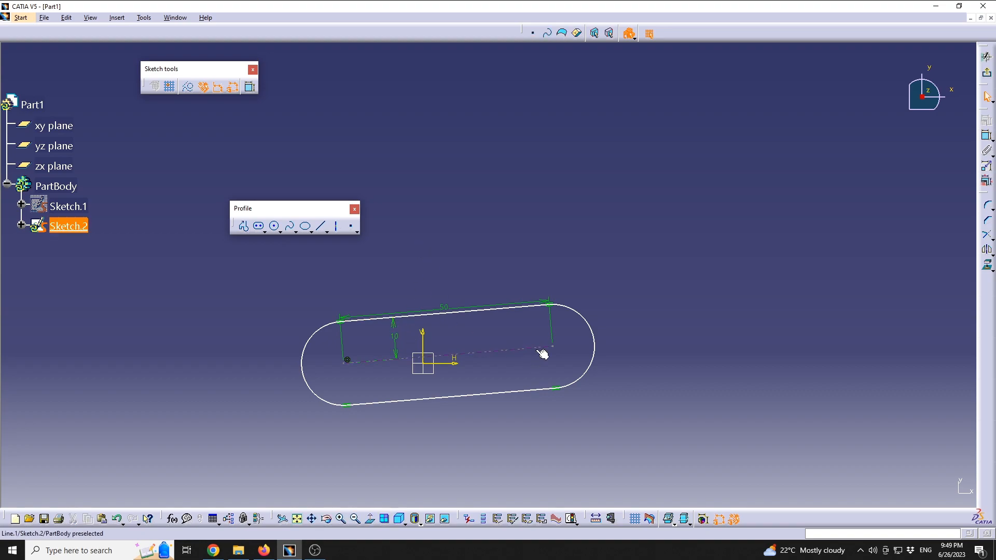
Apply a Horizontal constraint to the elongated hole's construction centerline
click(538, 350)
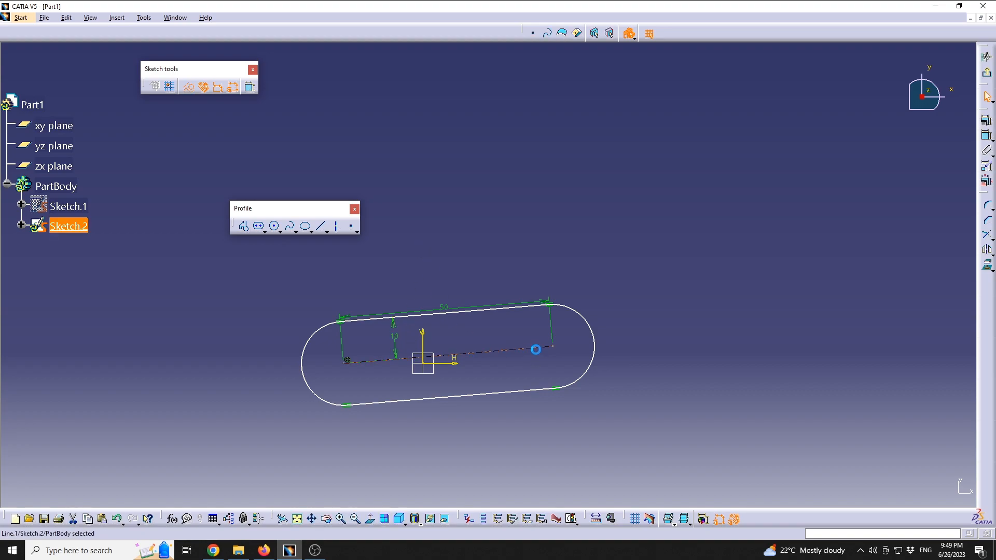
click(985, 121)
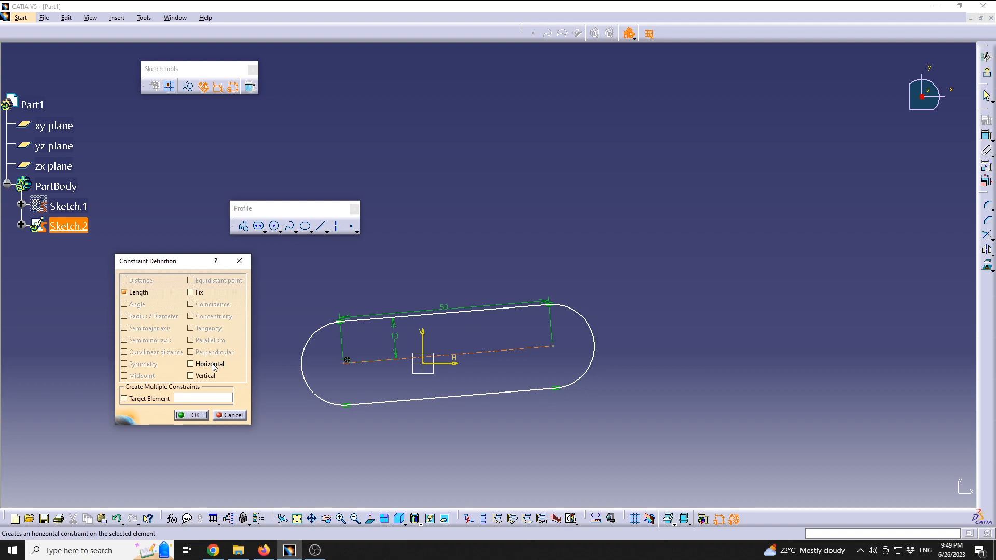
click(190, 365)
click(192, 415)
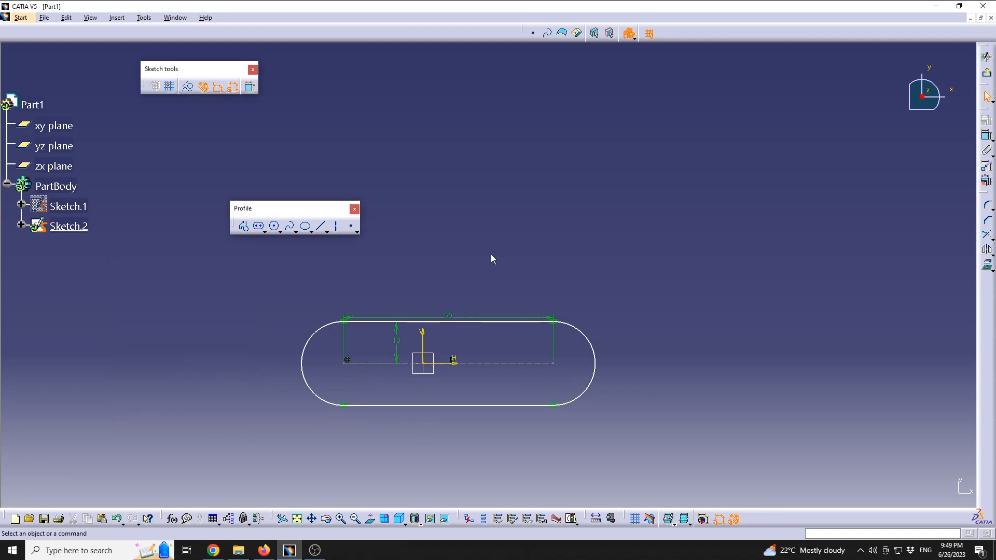
Draw a second, horizontal elongated hole above the first, about 62 mm between centers with a radius of about 6 mm
click(265, 232)
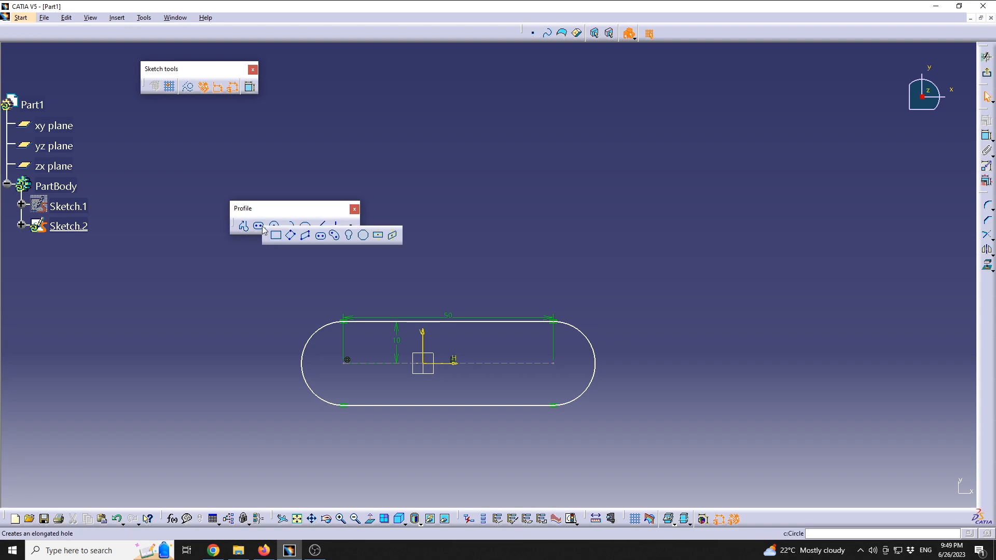
click(327, 240)
click(326, 268)
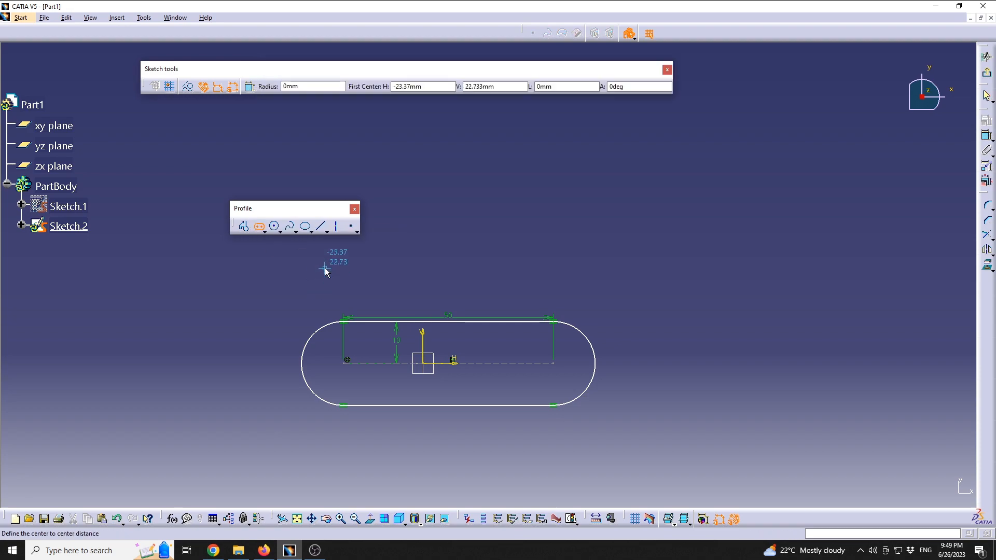
click(586, 268)
click(605, 242)
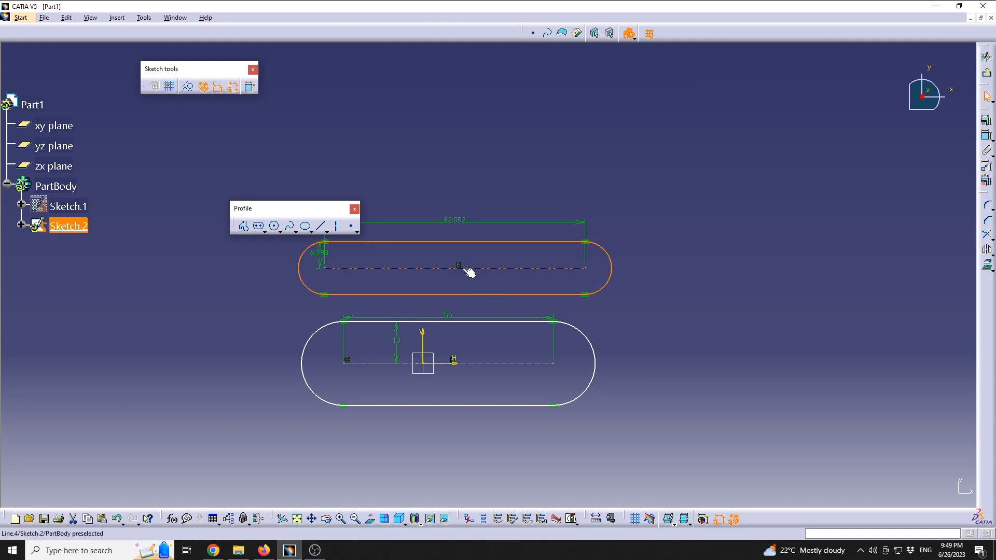
click(462, 264)
middle_drag(433, 241, 414, 284)
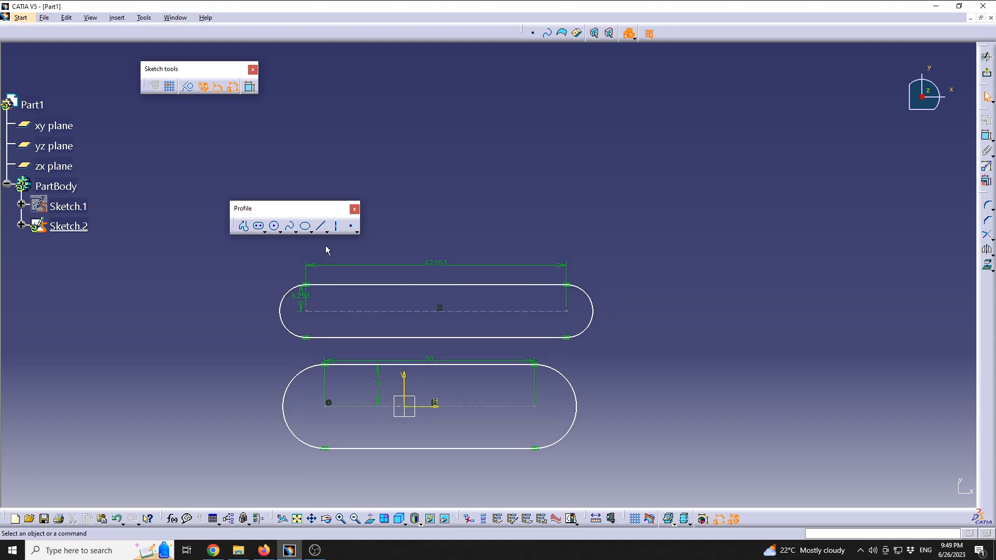
Draw a cylindrical elongated hole to the upper right of the slots, with a center arc radius of about 15 mm spanning about 157°
click(268, 231)
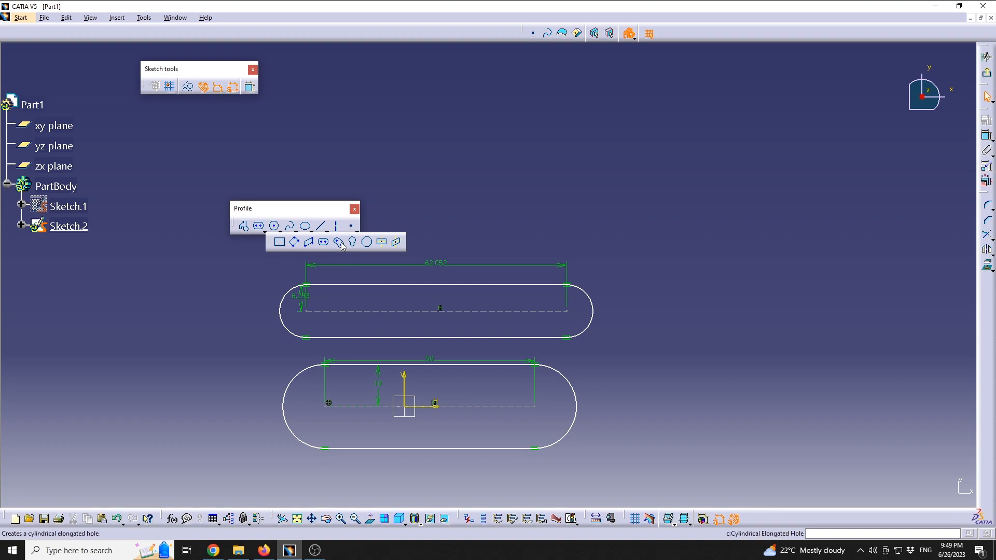
click(338, 242)
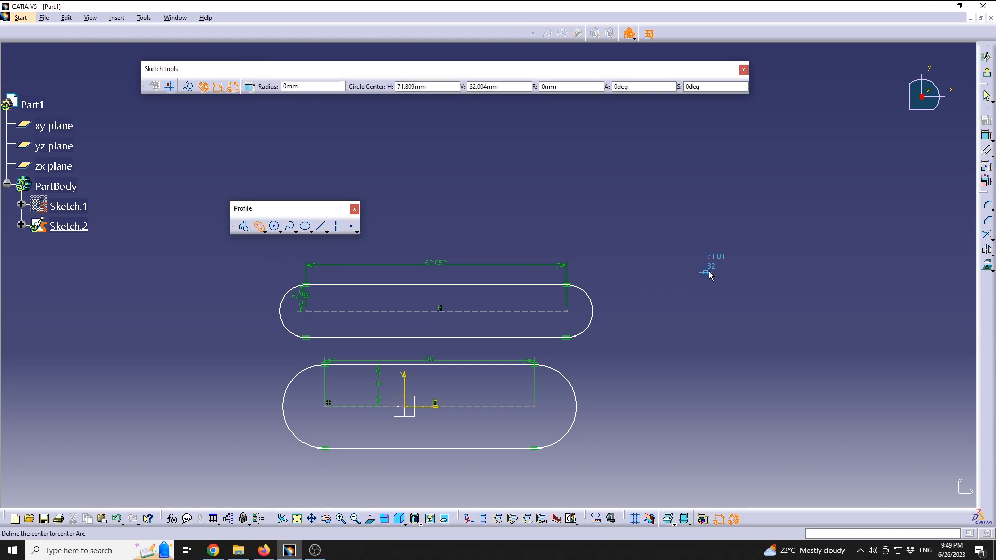
click(718, 194)
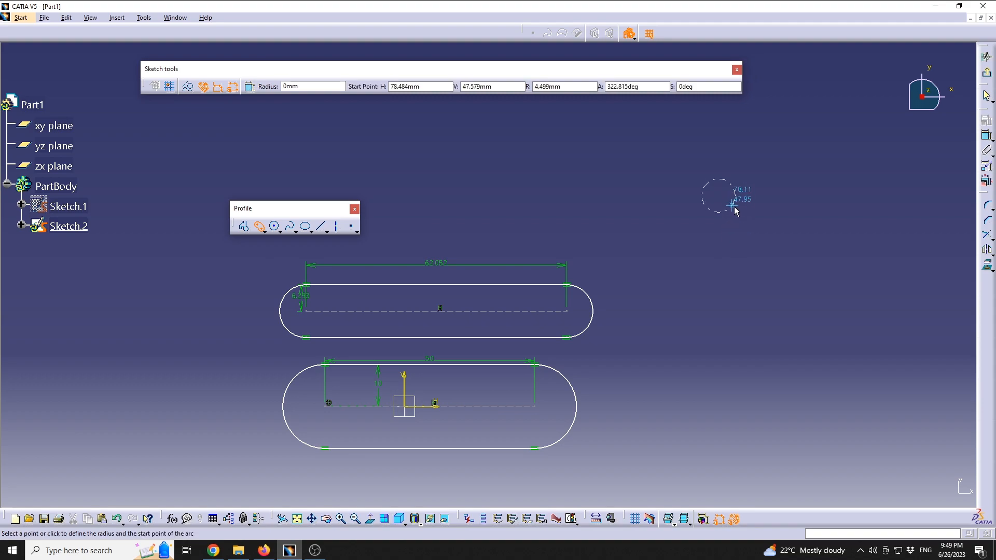
click(763, 240)
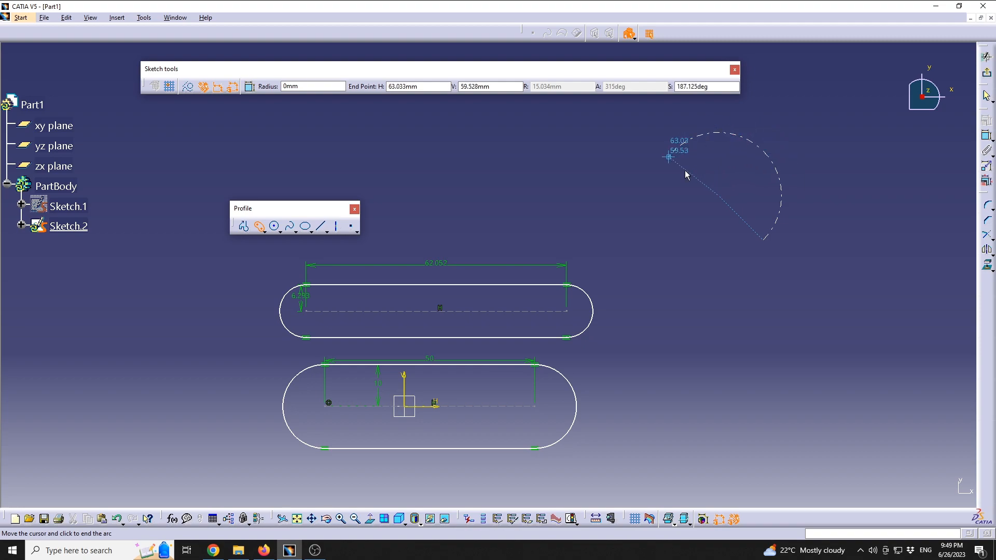
click(705, 163)
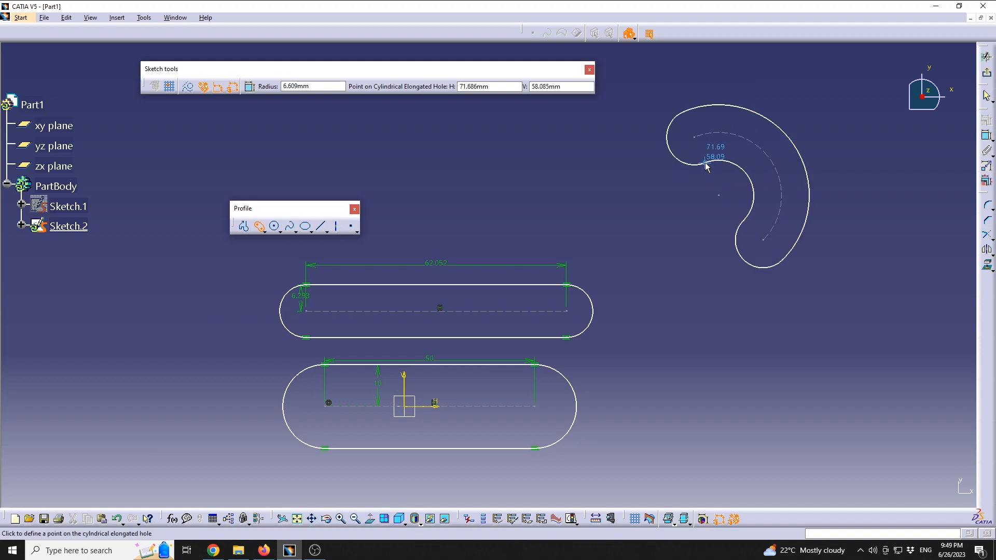
click(742, 155)
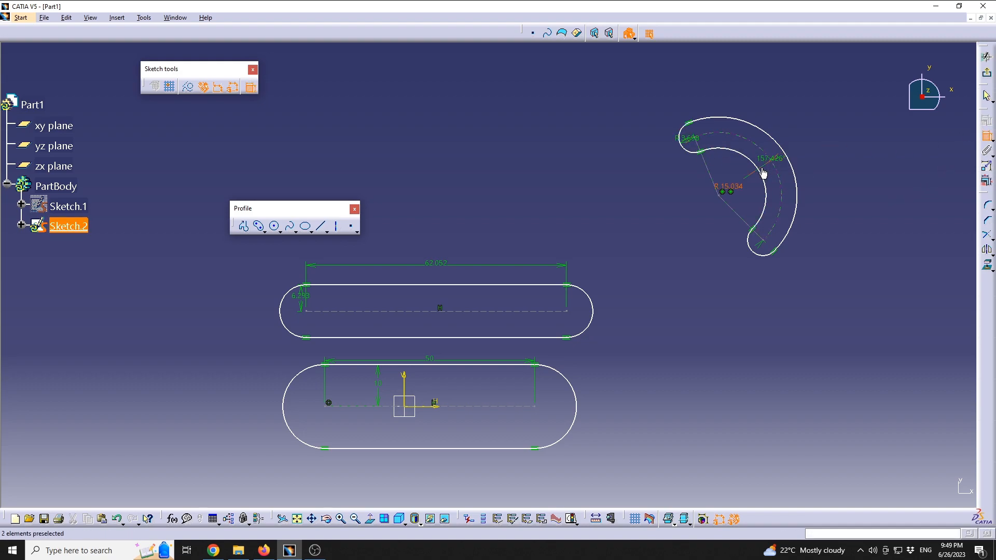
Set the cylindrical elongated hole's center arc radius to 20 mm and its arc angle to 160°
double_click(732, 193)
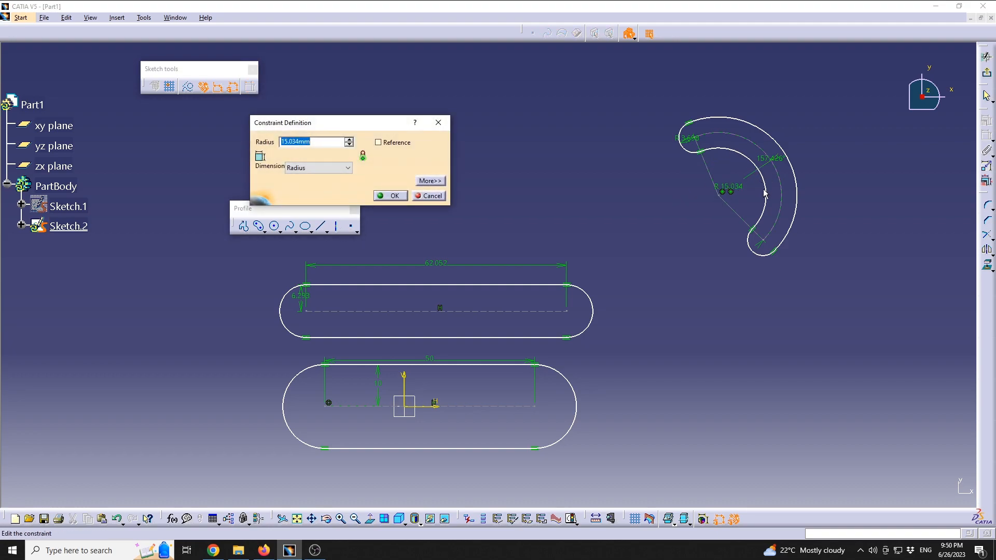
text(20)
key(Return)
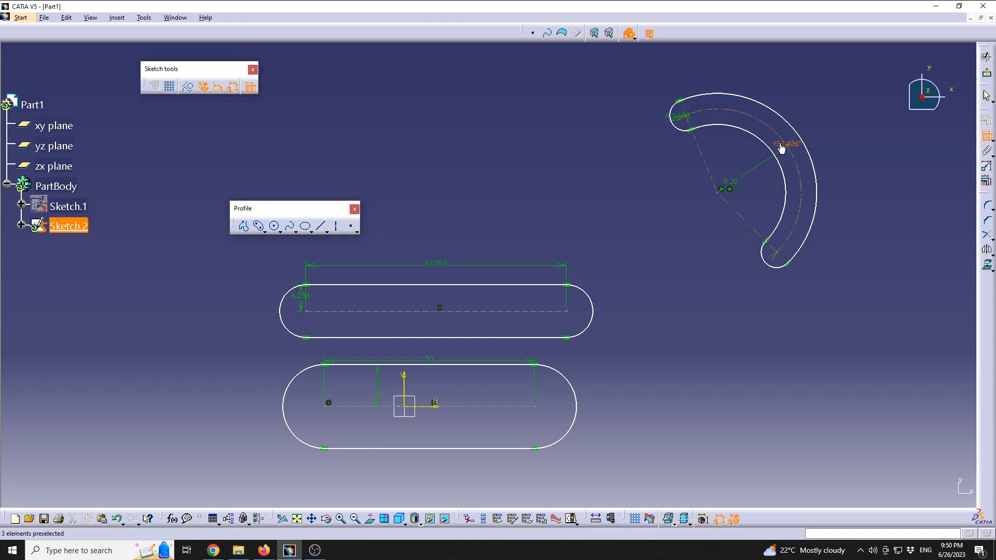
double_click(783, 145)
text(160)
key(Return)
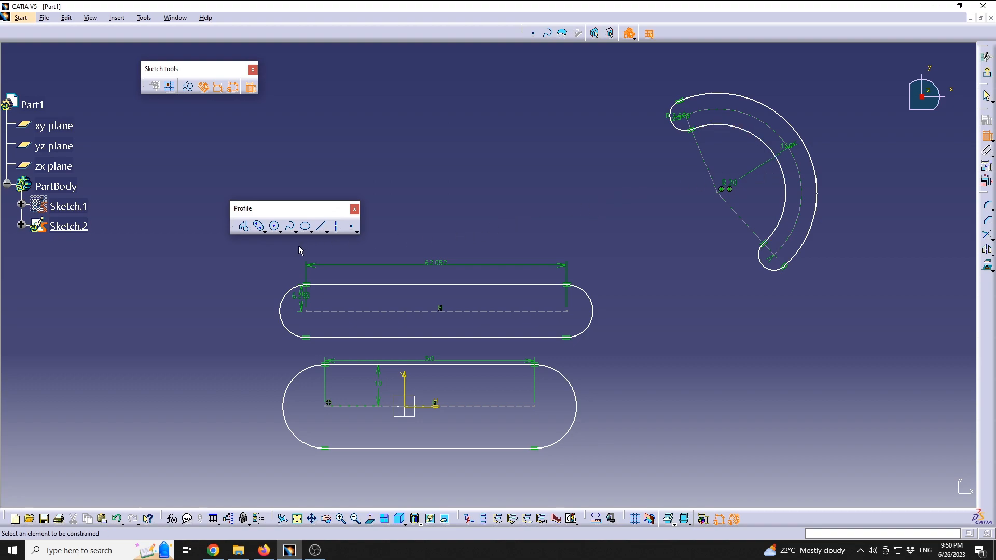
Open the help documentation for the Cylindrical Elongated Hole tool and examine its creation procedure
click(265, 232)
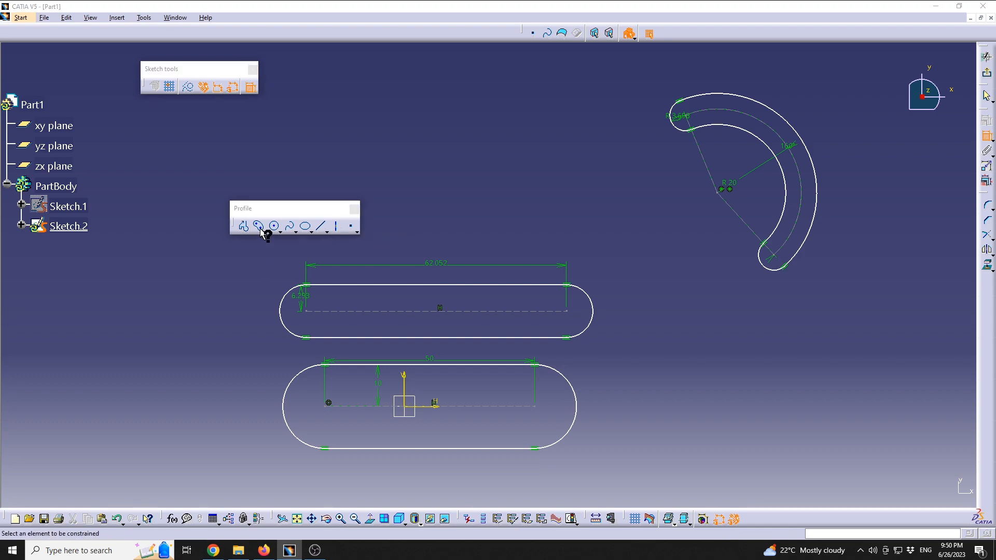
click(228, 238)
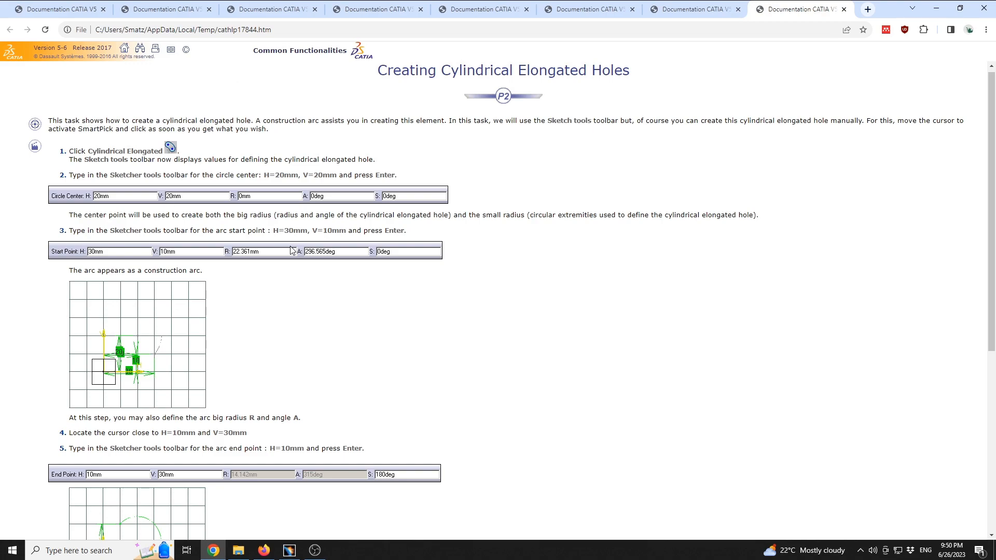
drag(475, 74, 631, 72)
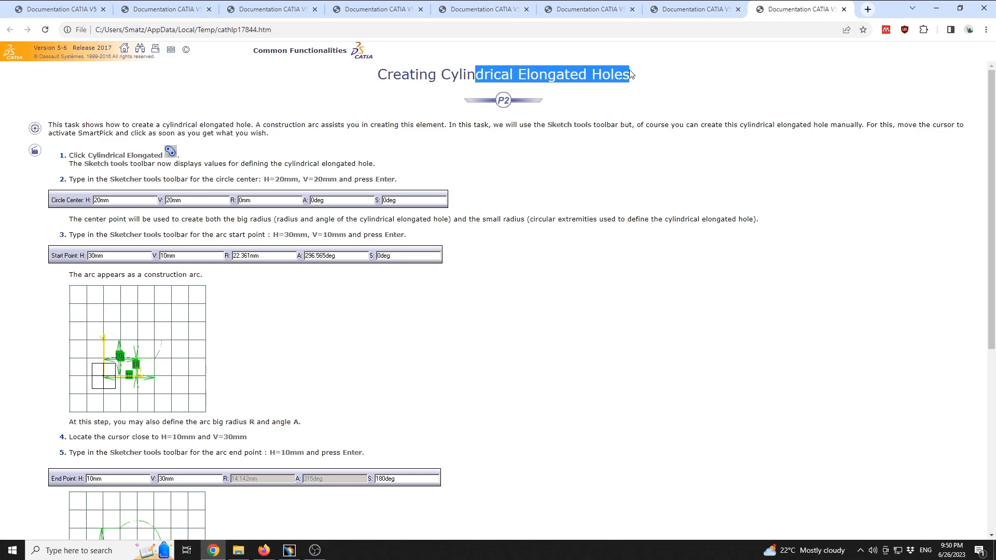
scroll(312, 313, down, 4)
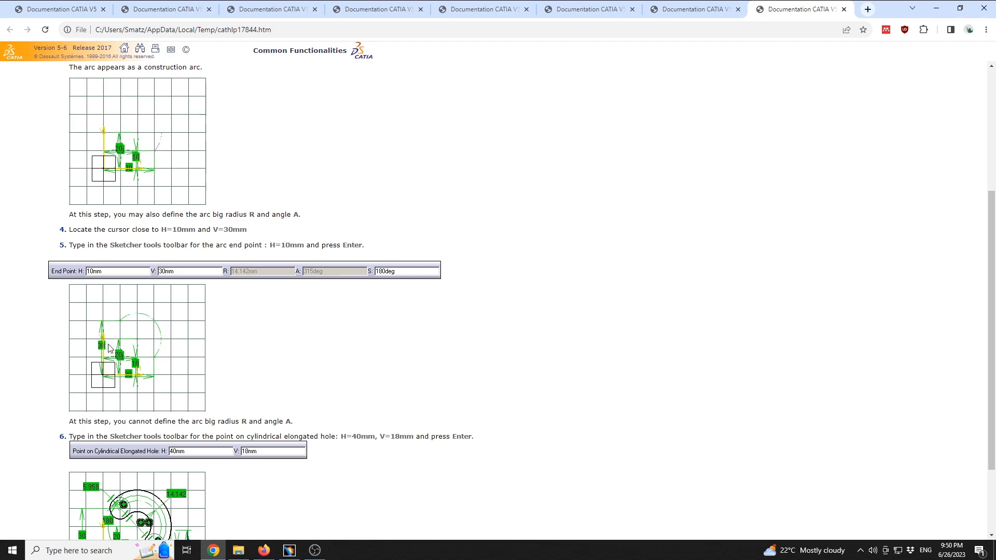
Read the rest of the Cylindrical Elongated Hole procedure down to its small radius definition and return to the CATIA sketch
scroll(217, 331, down, 2)
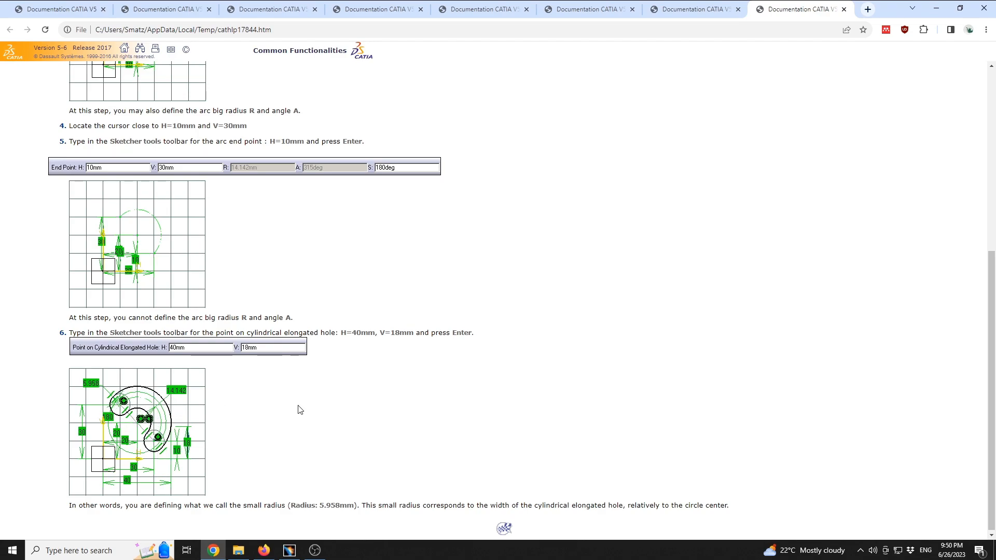
scroll(301, 411, down, 1)
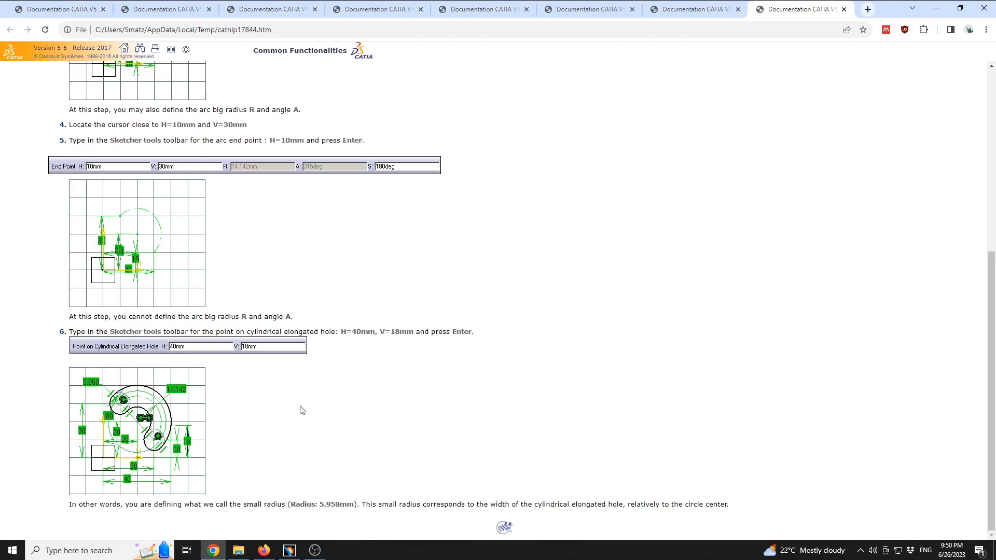
click(289, 551)
Draw a vertical keyhole profile left of the slots, about 30 mm between centers, with radii of about 7.4 mm and 15.7 mm
click(265, 231)
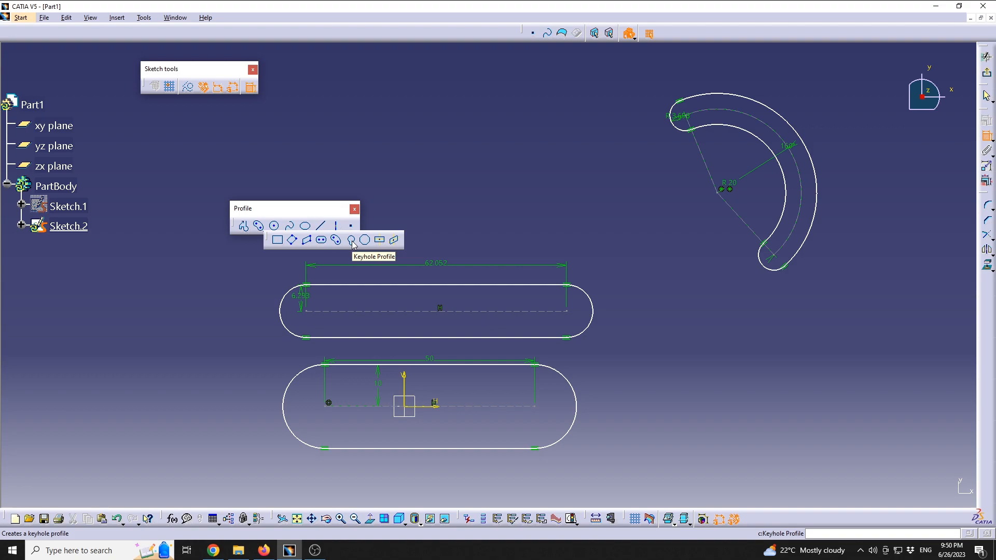
click(351, 240)
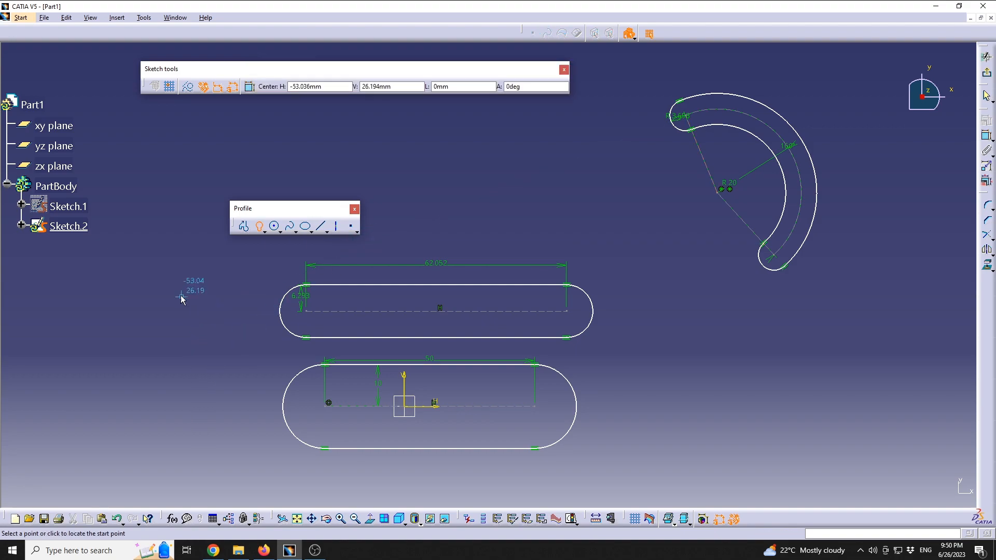
click(167, 236)
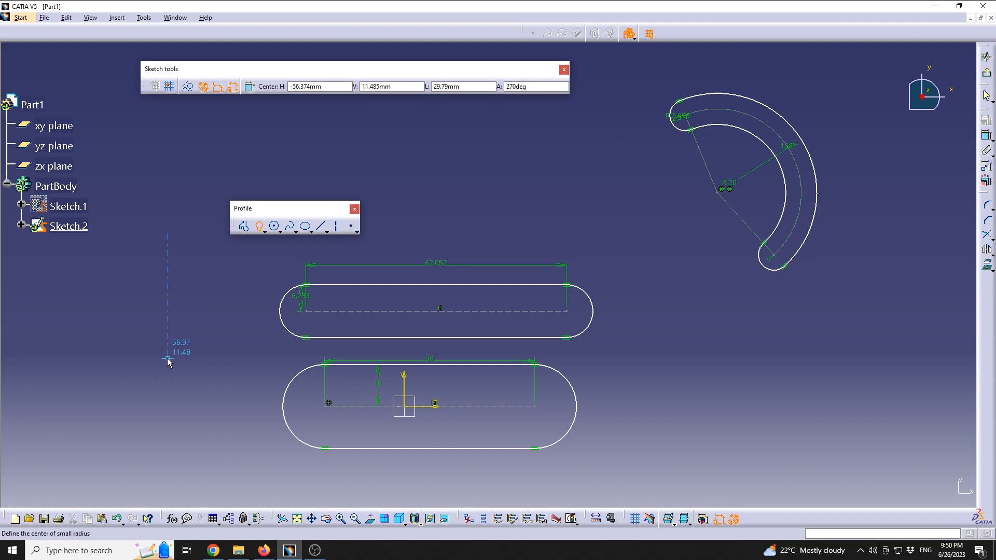
click(168, 358)
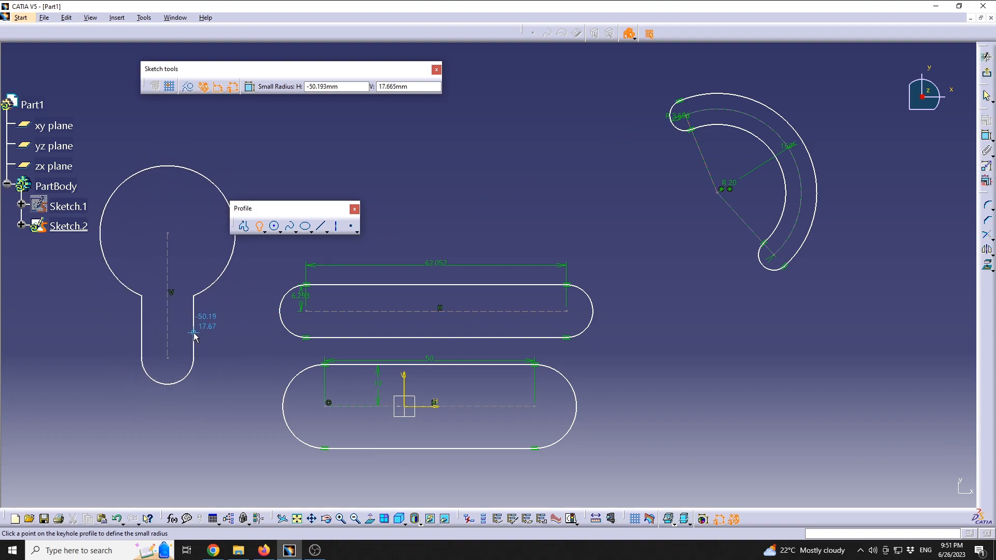
click(199, 326)
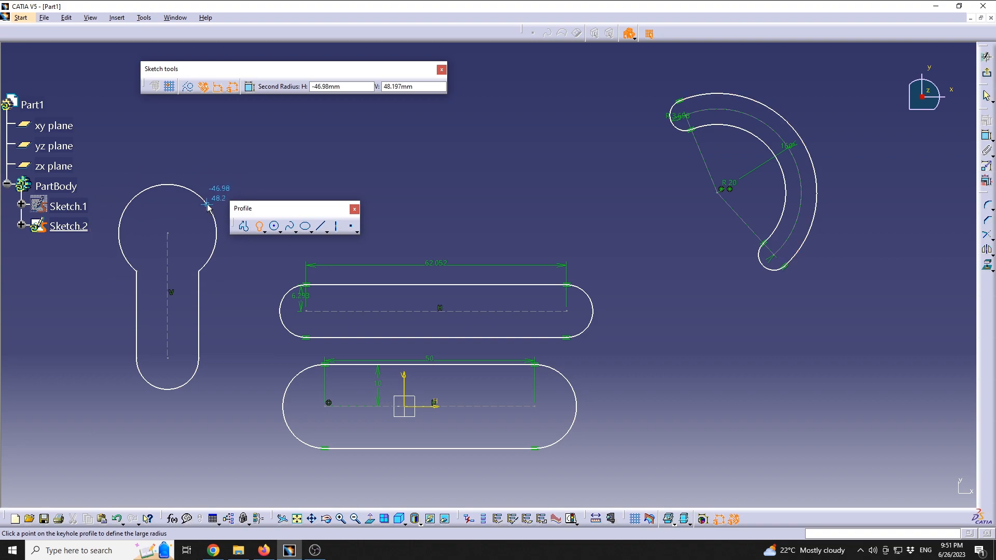
click(221, 176)
Reposition the keyhole's small radius dimension clear of the profile, below its lower arc
click(211, 410)
drag(178, 376, 178, 430)
click(242, 436)
drag(180, 375, 198, 411)
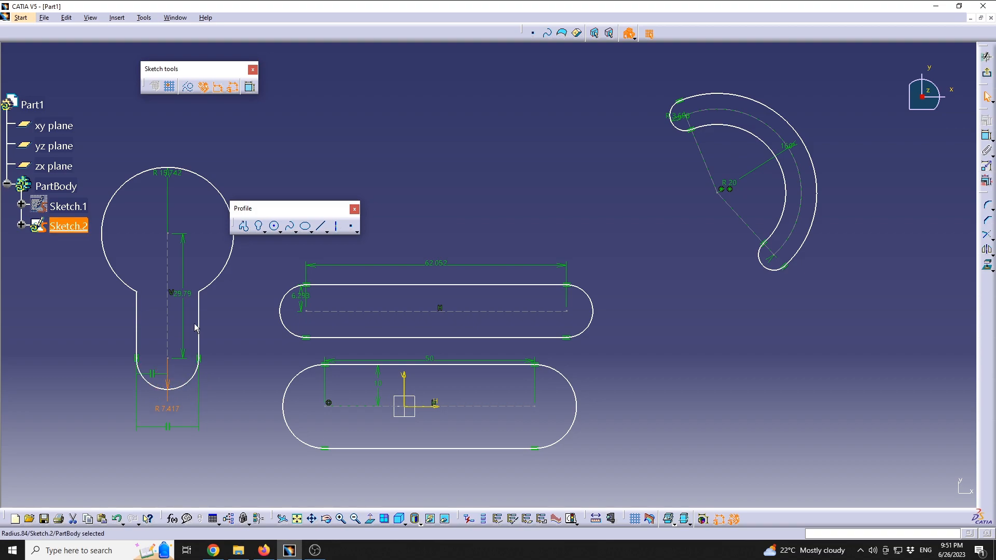
click(191, 292)
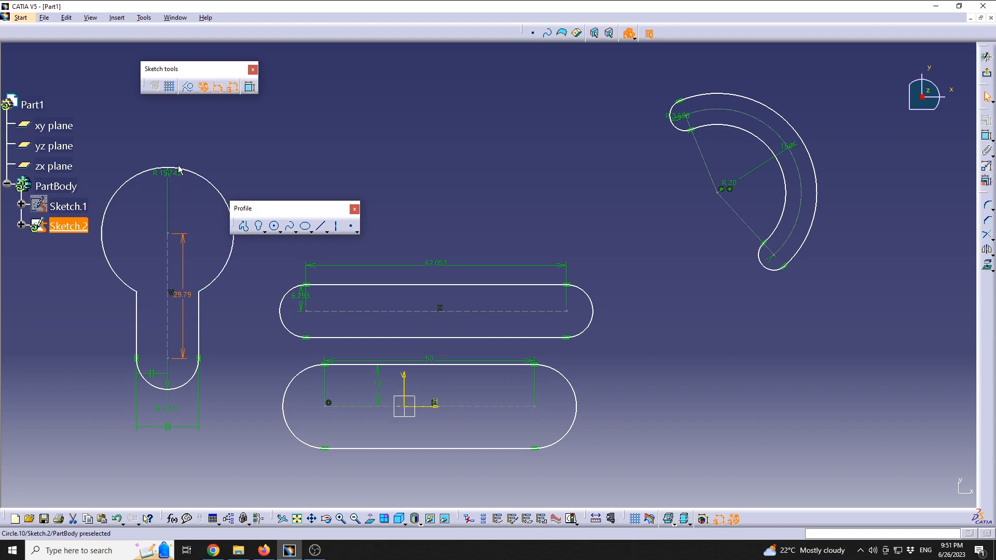
Draw a hexagon above the slots with the Polygon tool, defined by an inscribed circle of about 10.7 mm radius
click(265, 233)
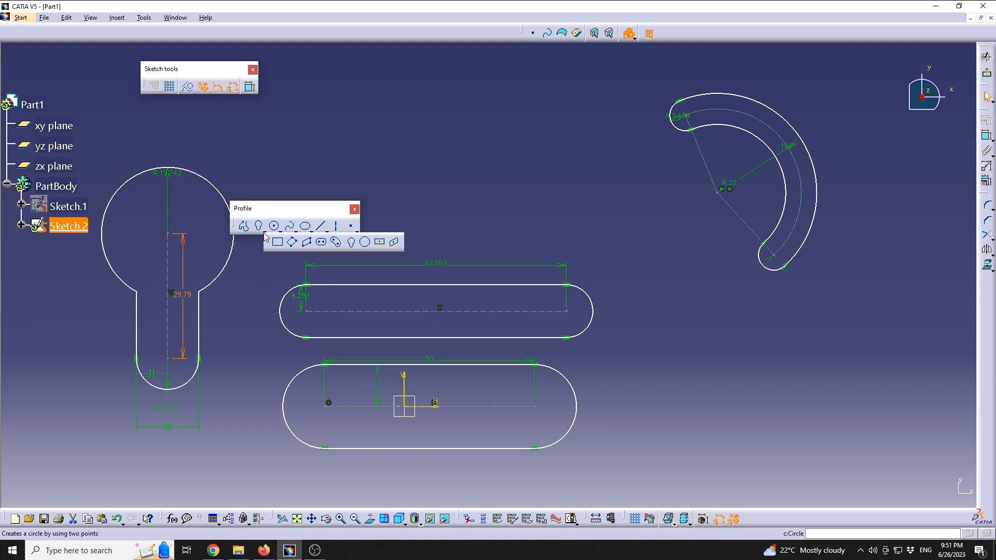
click(366, 244)
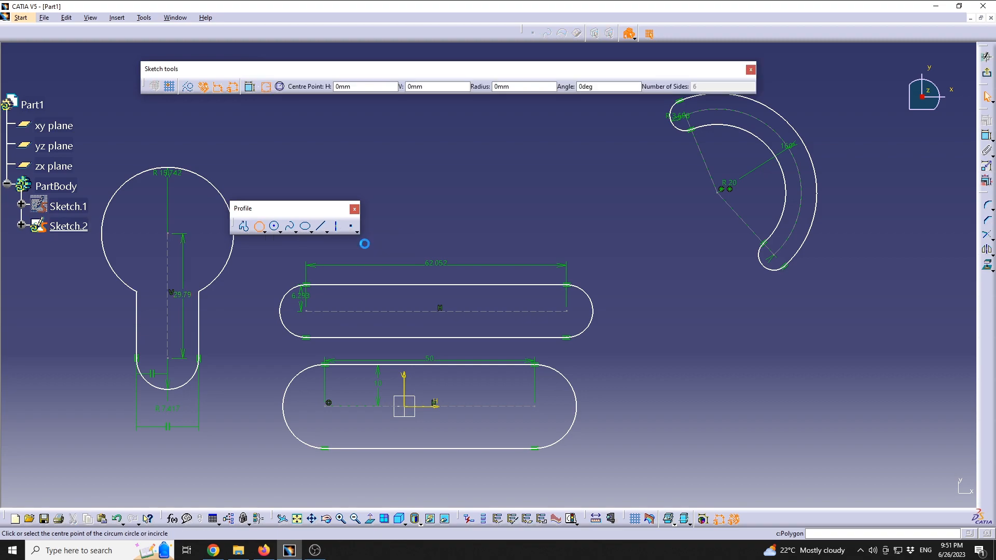
middle_drag(510, 196, 488, 276)
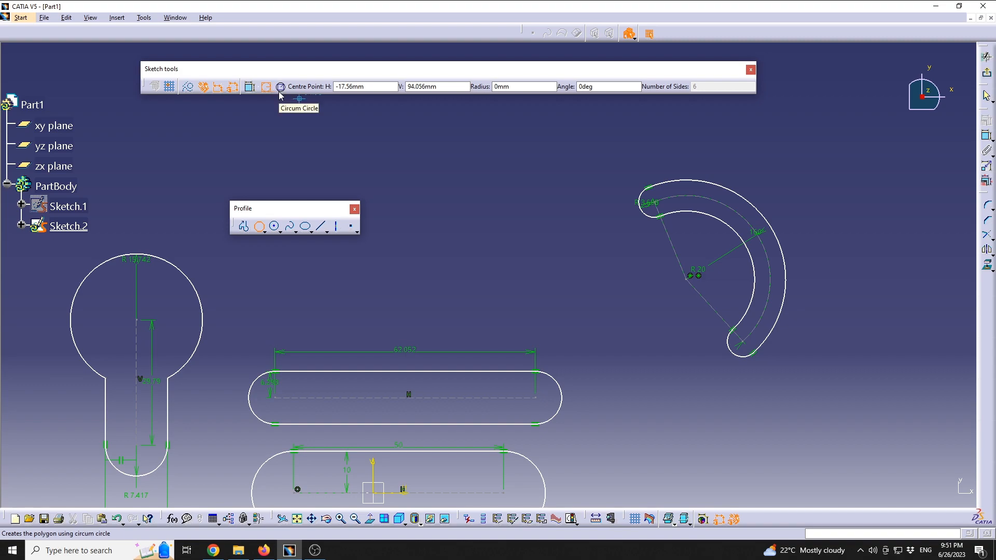
middle_drag(470, 215, 441, 283)
click(276, 321)
click(302, 284)
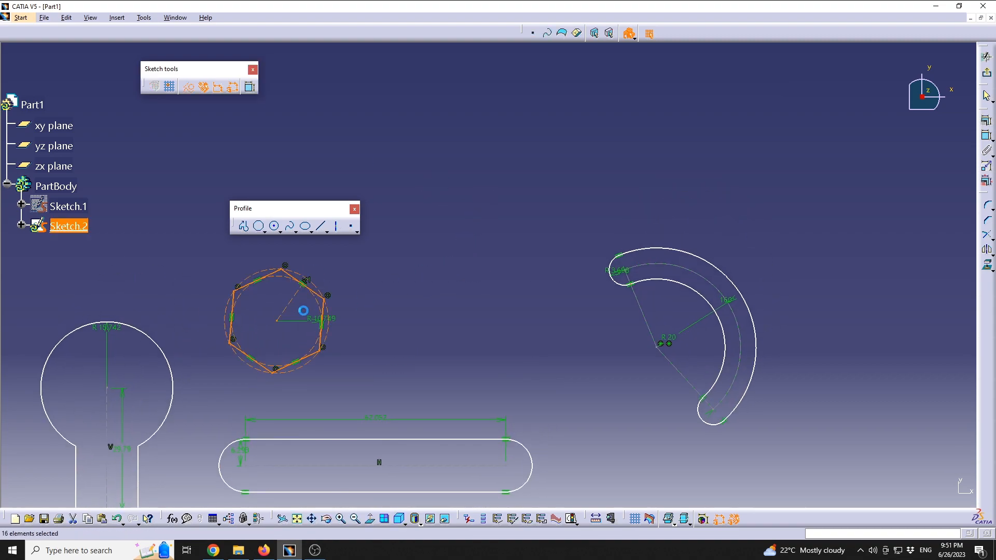
click(448, 210)
Draw a second hexagon to the right of the first, defined by its circumscribed circle
click(259, 226)
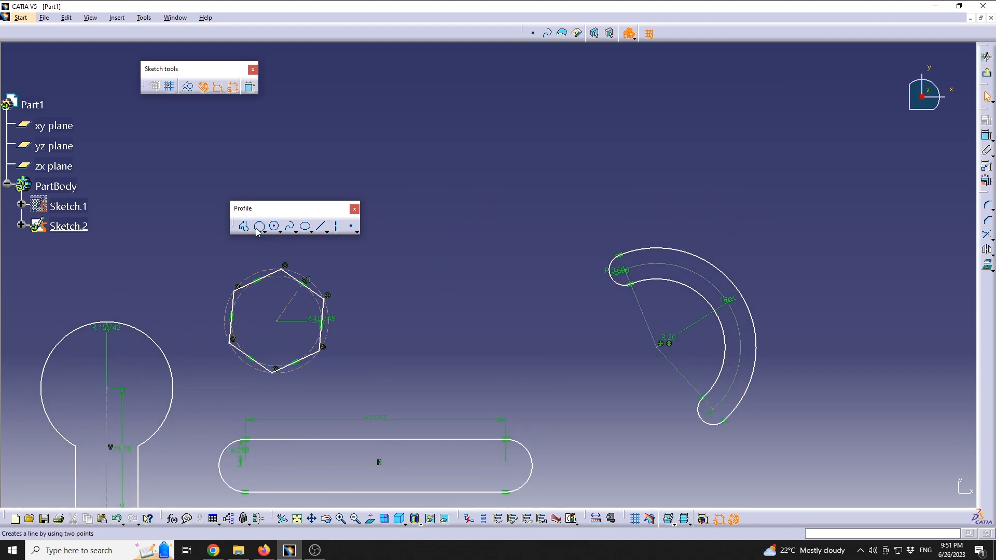
click(423, 315)
click(457, 271)
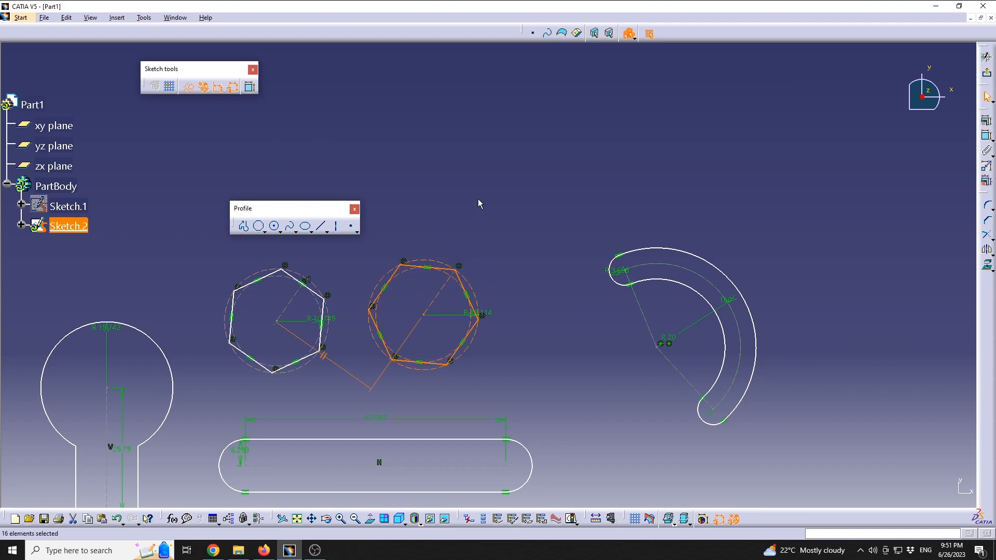
click(413, 291)
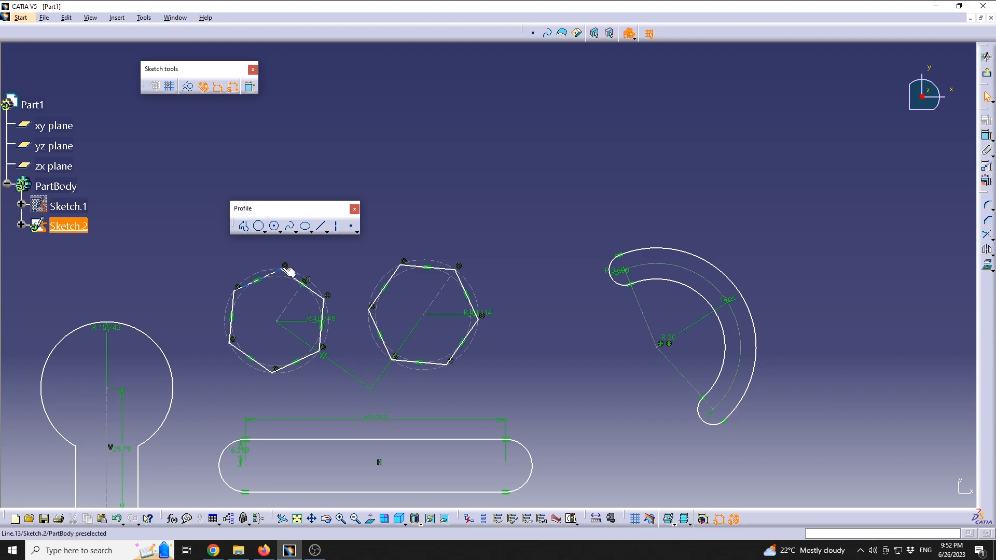
Start another polygon above the hexagons, defining its circumscribed circle with a radius of about 18 mm
click(262, 230)
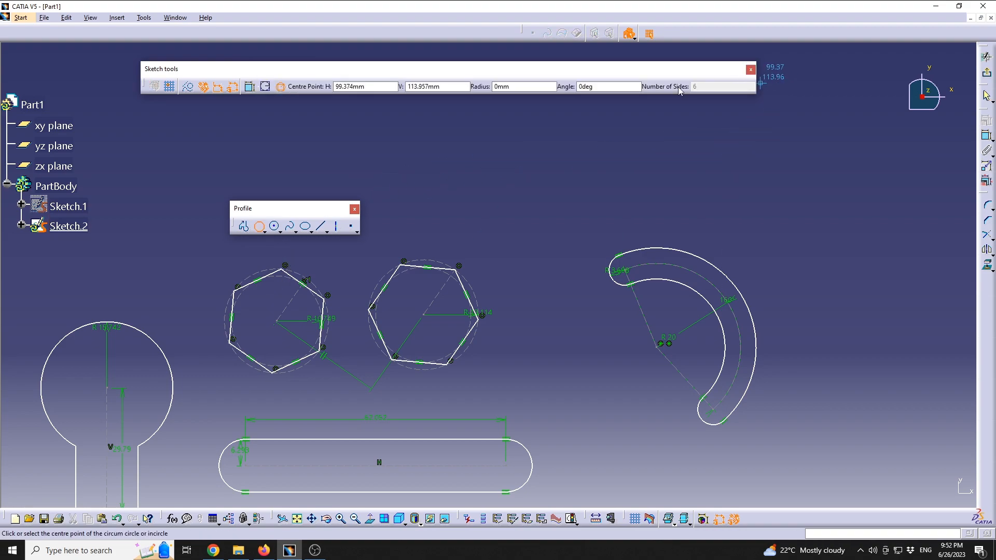
middle_drag(481, 174, 446, 256)
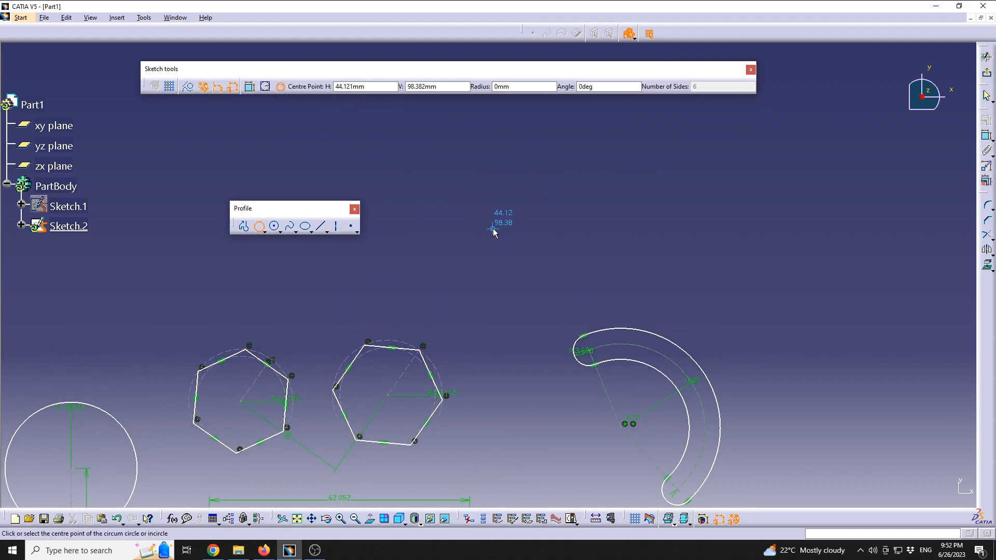
click(516, 196)
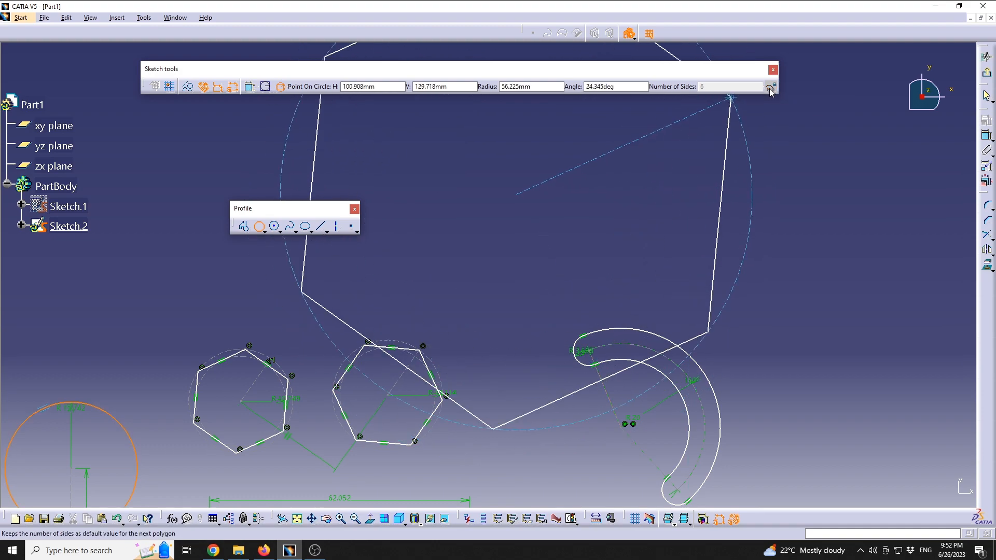
click(579, 149)
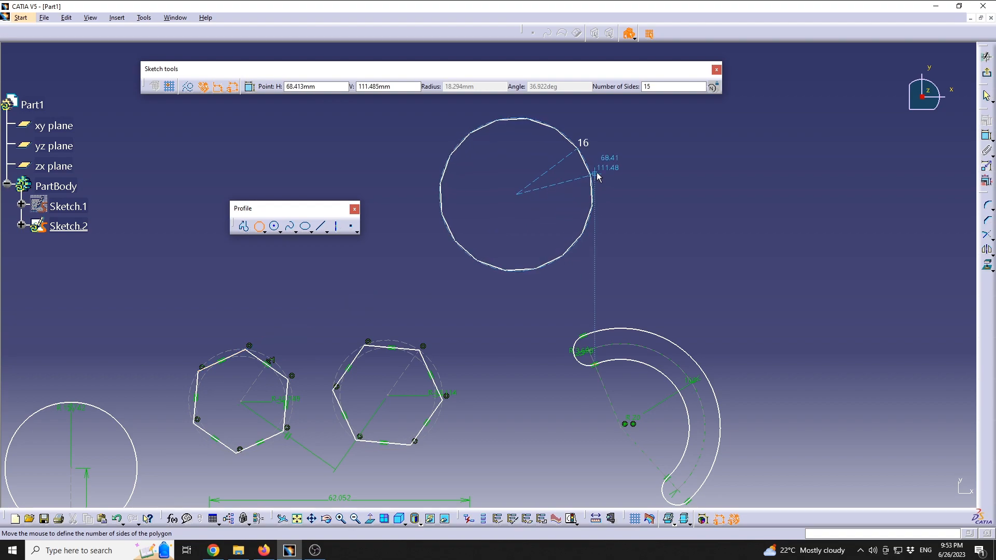
Try to set the polygon's number of sides to 48
click(653, 86)
double_click(652, 86)
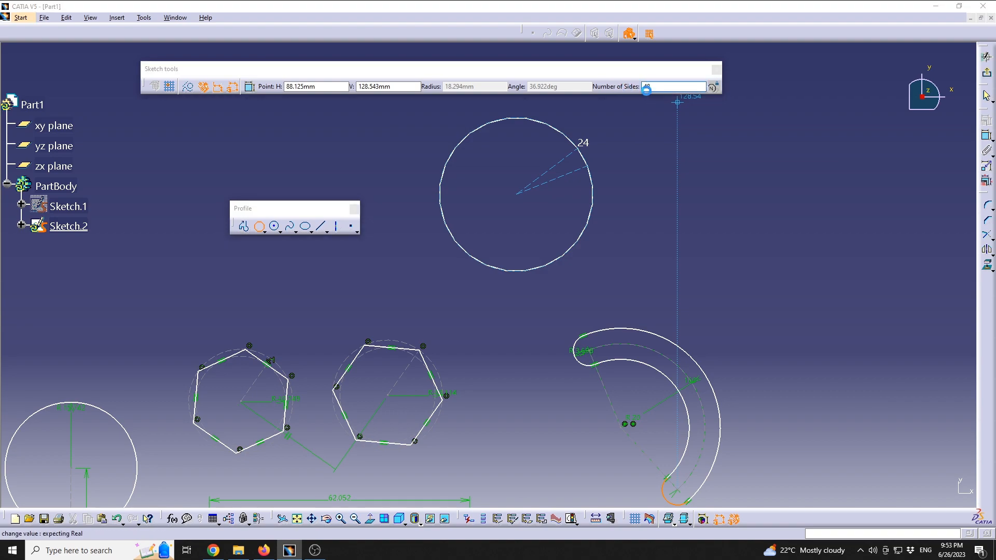
text(48)
key(Return)
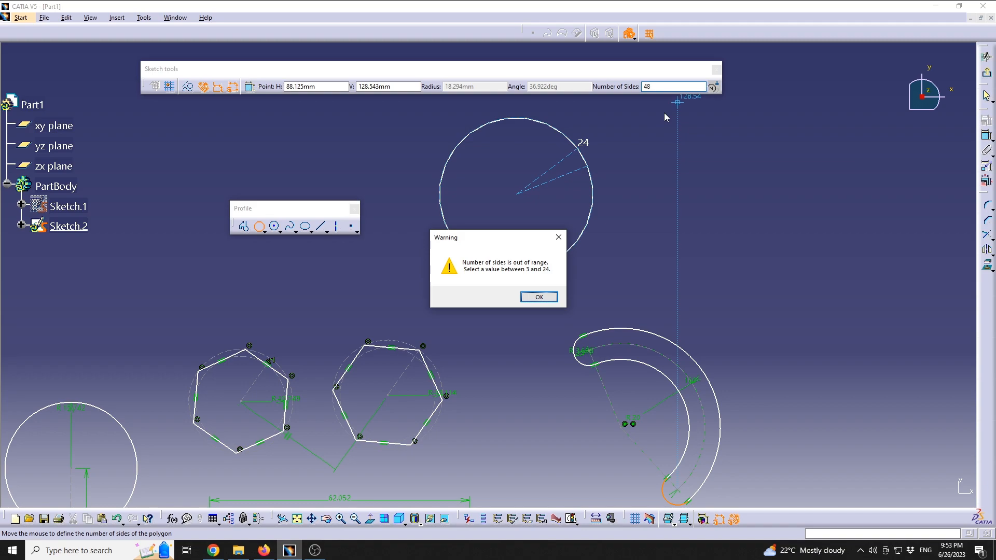
key(Return)
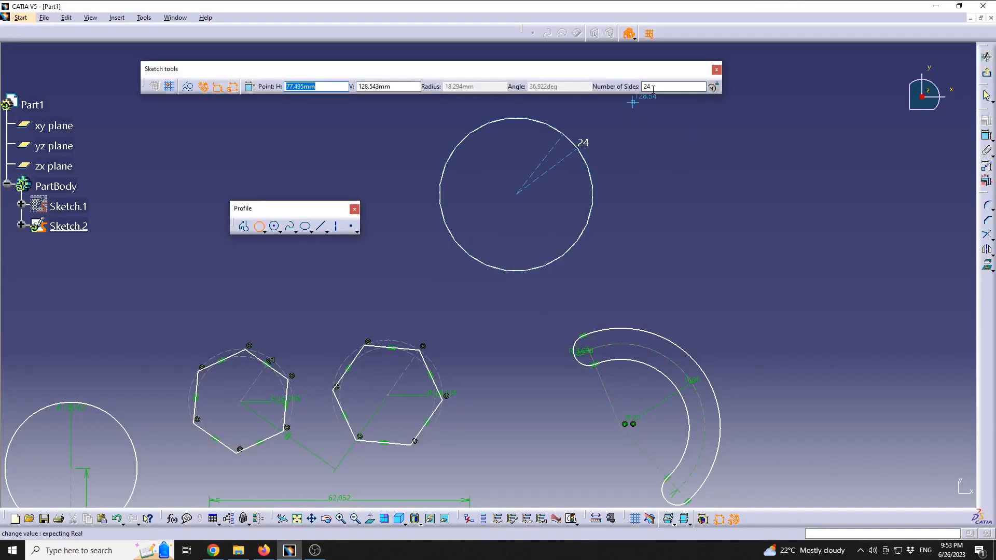
Complete the many-sided polygon by choosing its number of sides freehand in the sketch
click(562, 99)
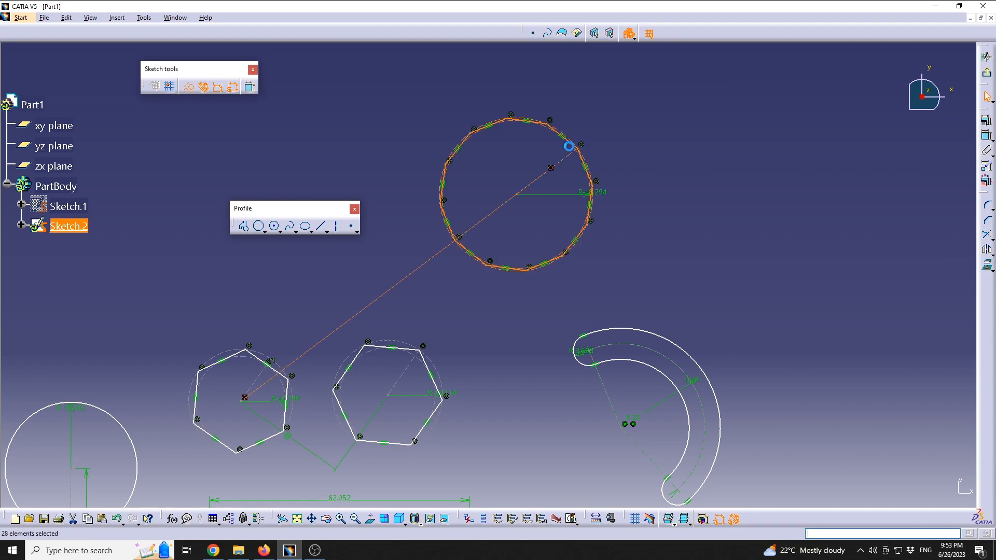
mouse_move(551, 158)
middle_down()
mouse_move(498, 202)
mouse_move(482, 166)
mouse_move(490, 141)
mouse_move(494, 185)
mouse_move(461, 240)
middle_up()
click(482, 210)
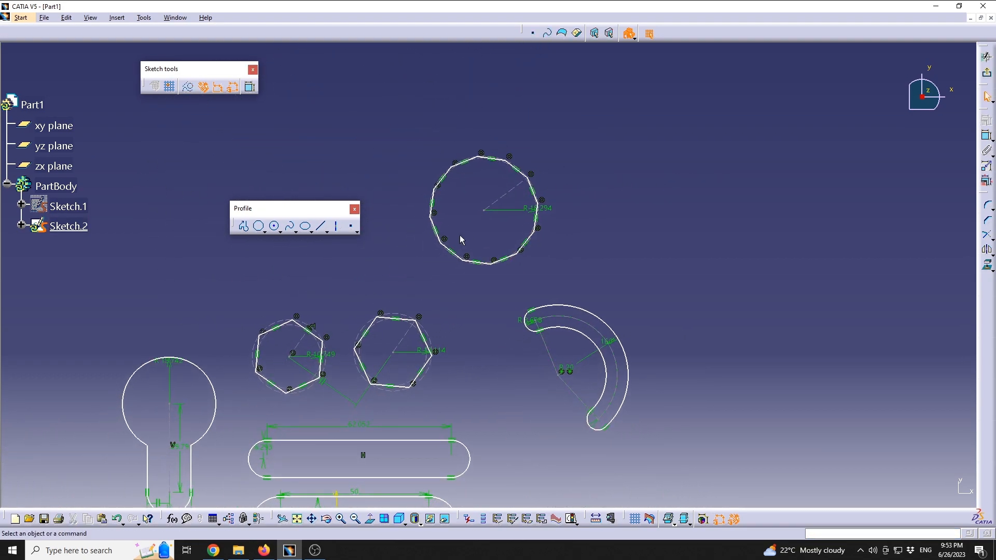
Draw a centered rectangle about 80 mm wide and 54 mm high around the many-sided polygon's center point
click(266, 234)
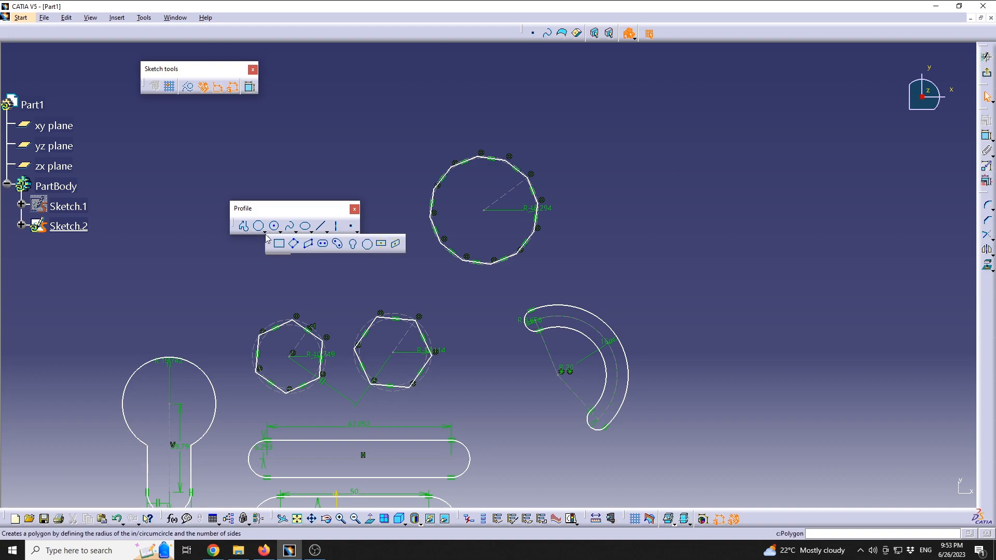
click(383, 245)
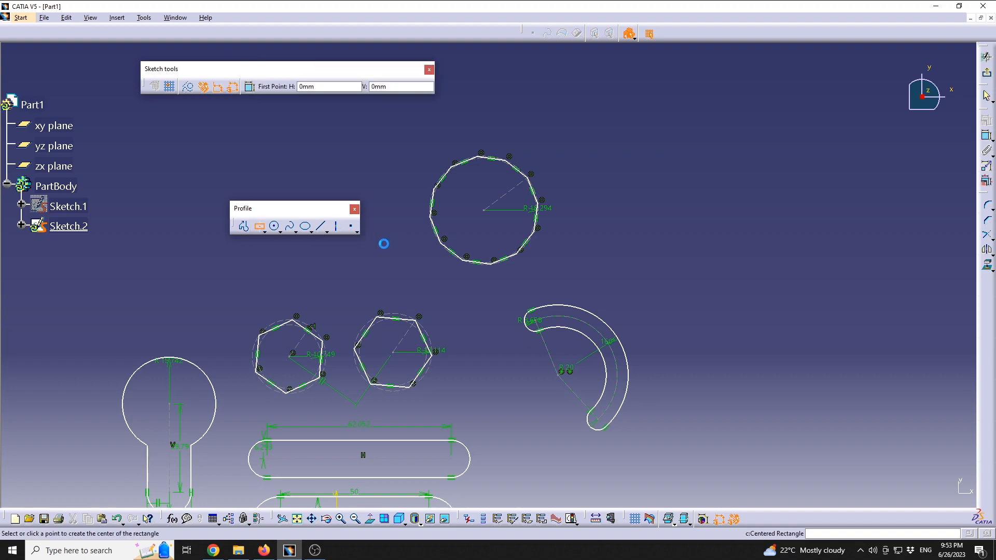
click(484, 210)
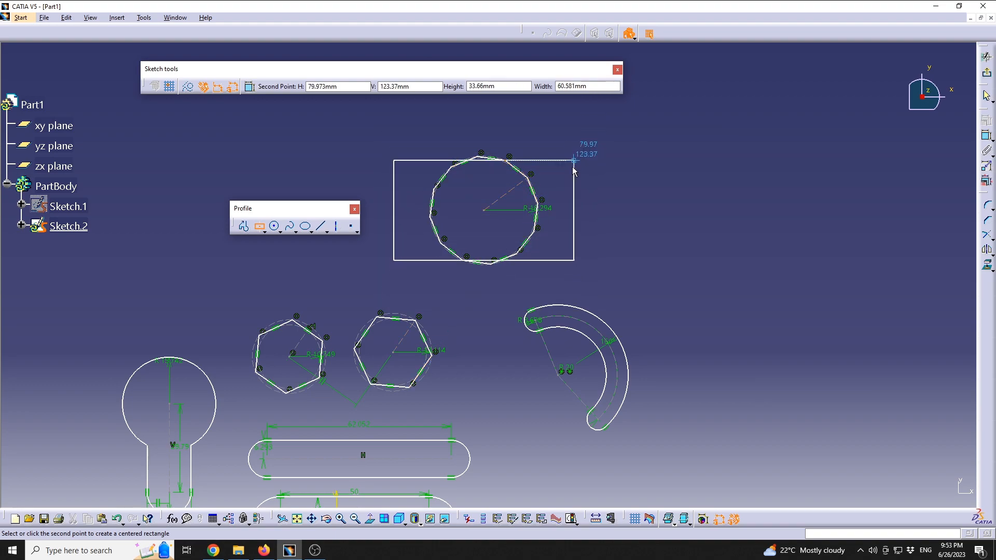
click(603, 129)
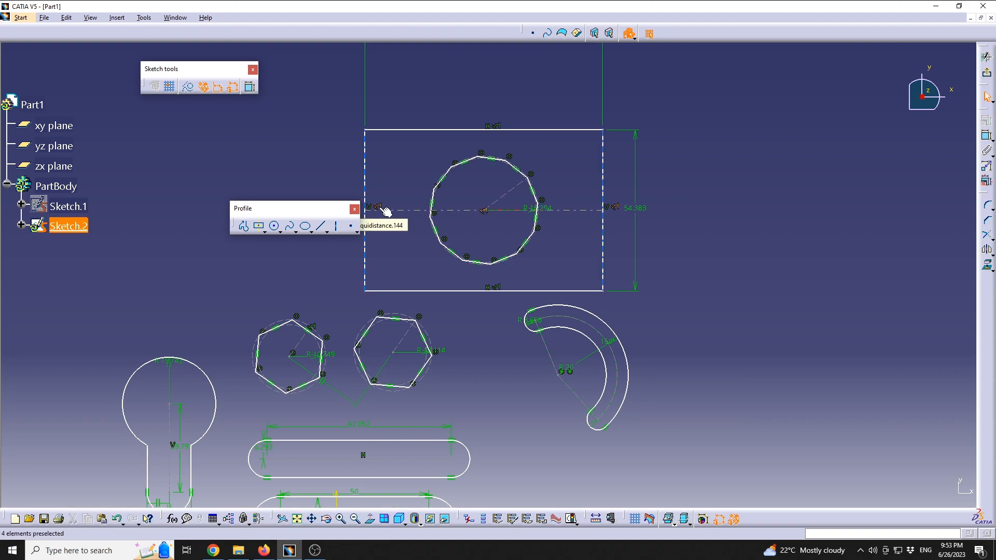
Delete all the profiles drawn in the sketch
mouse_move(457, 392)
middle_down()
mouse_move(467, 332)
mouse_move(470, 354)
middle_up()
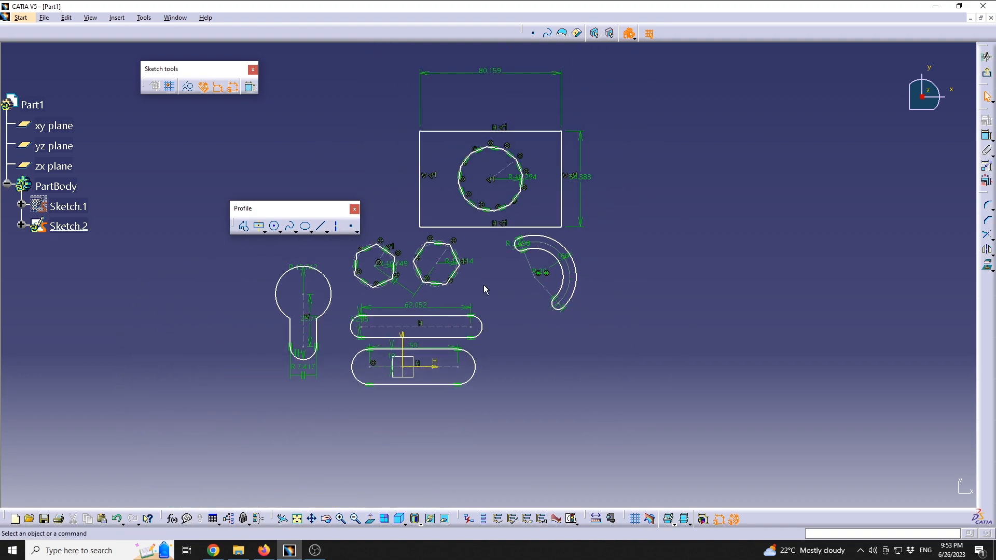
middle_drag(329, 156, 355, 176)
drag(272, 116, 670, 395)
key(Delete)
Draw a centered rectangle about 27 mm wide and 13 mm high on the sketch origin, and move the floating profile tools clear of it
mouse_move(446, 399)
middle_down()
mouse_move(471, 285)
mouse_move(447, 316)
mouse_move(516, 227)
middle_up()
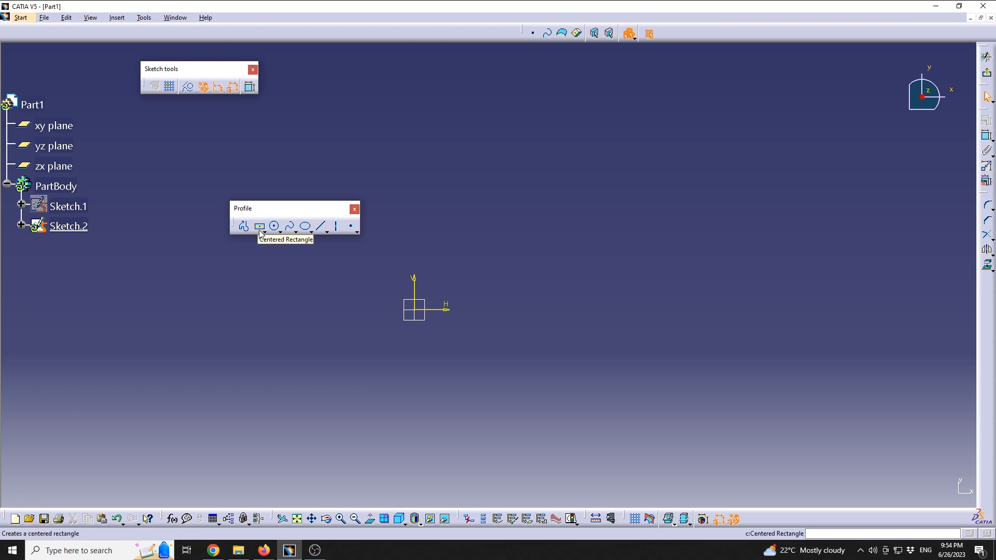
click(259, 227)
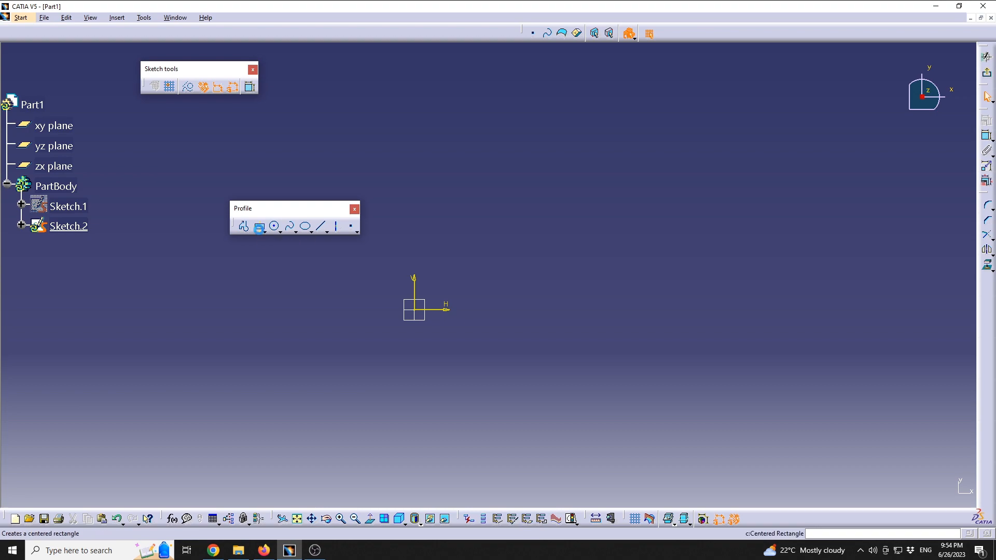
click(414, 310)
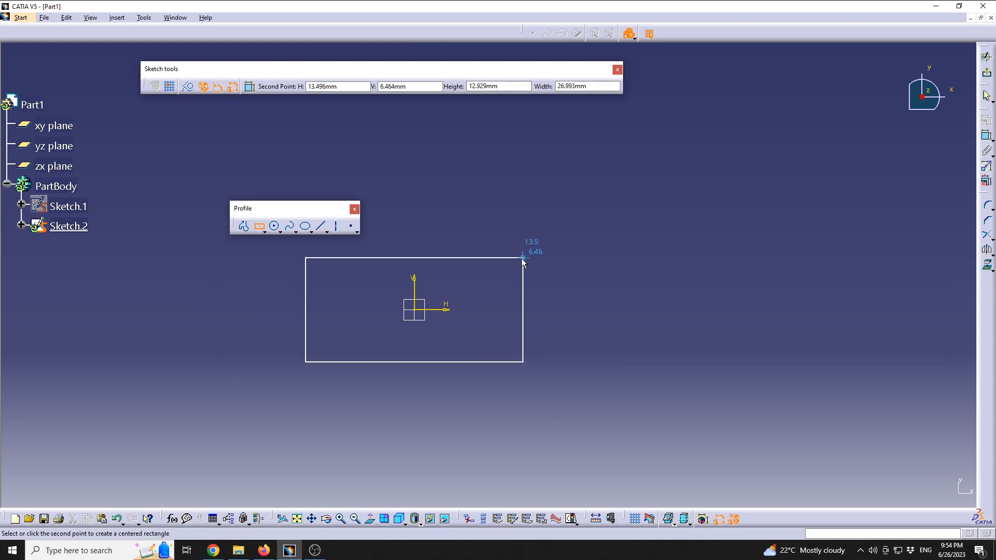
click(523, 258)
drag(331, 216, 221, 275)
click(426, 275)
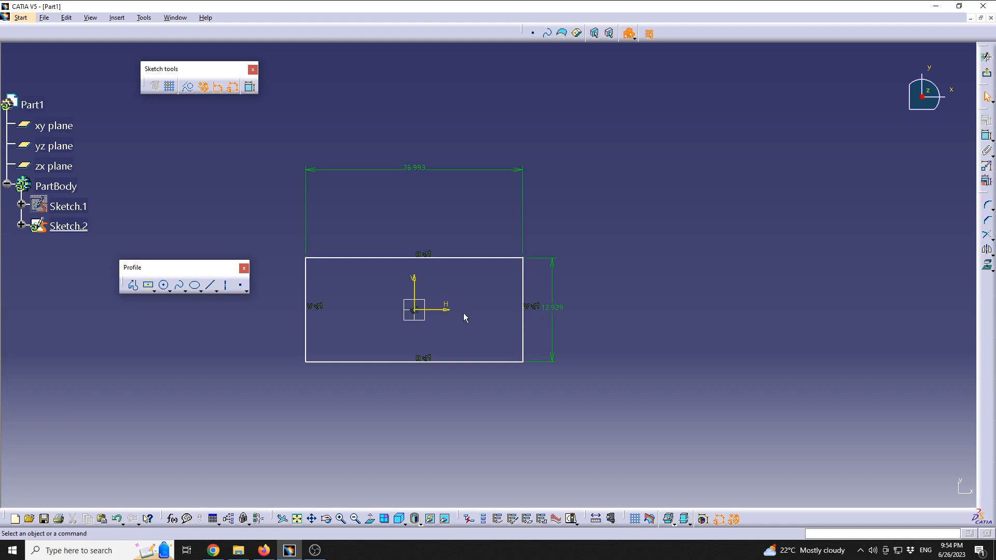
Draw a centered parallelogram about 23 mm wide and 7.3 mm high, using the rectangle's lower and right edges as reference lines
click(155, 291)
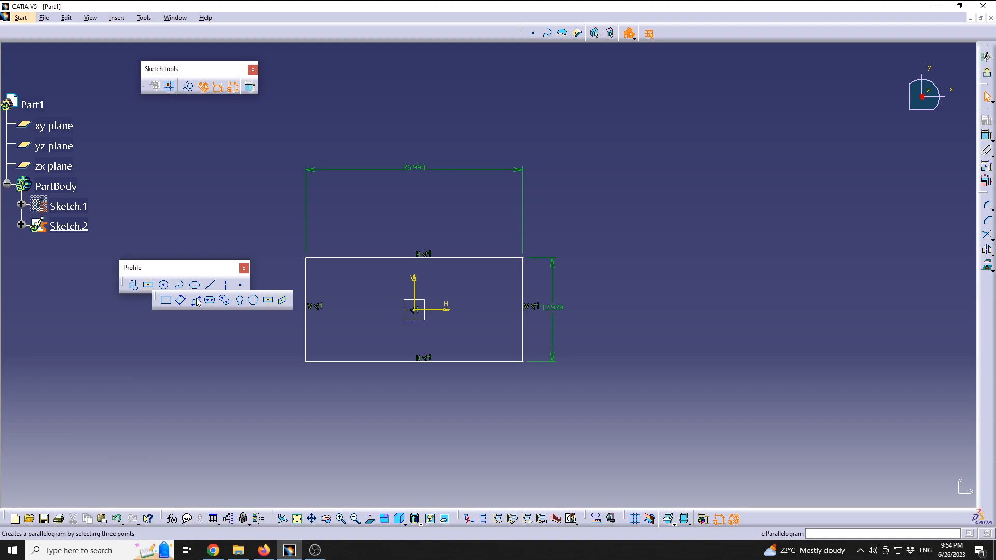
click(282, 300)
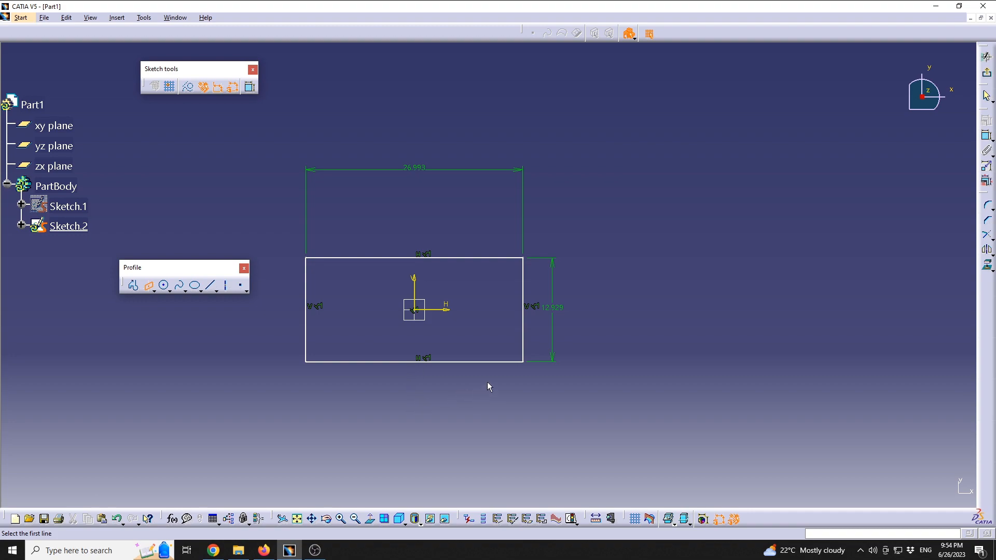
click(505, 363)
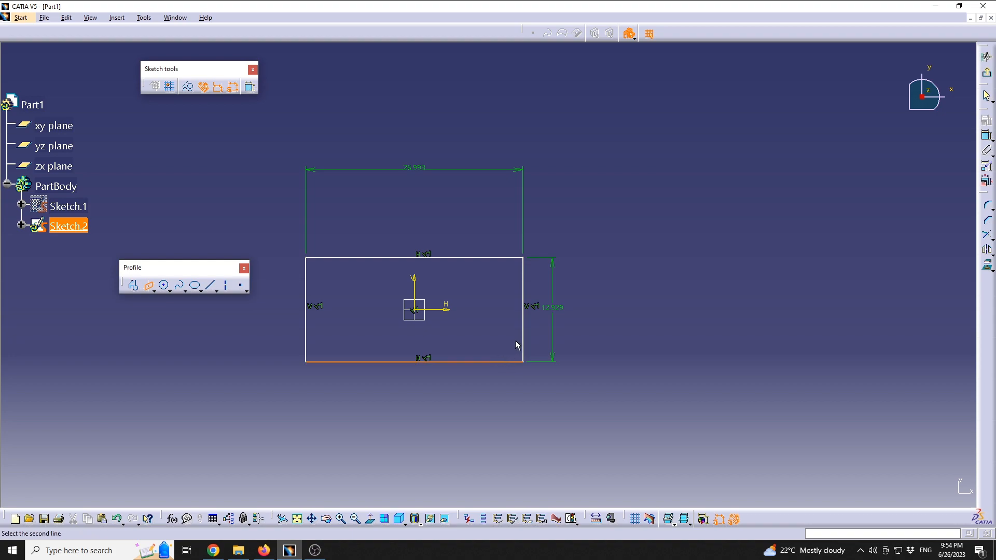
click(523, 332)
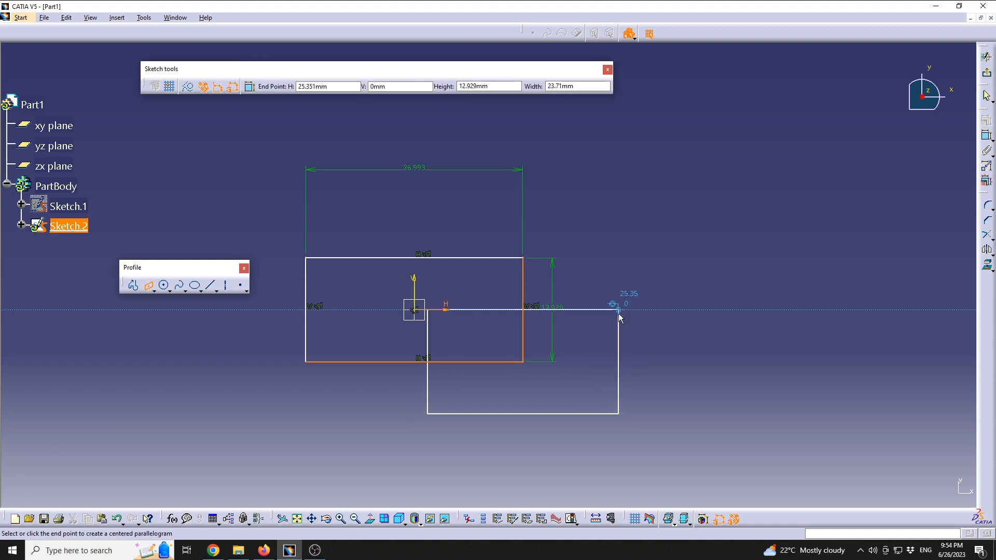
click(616, 333)
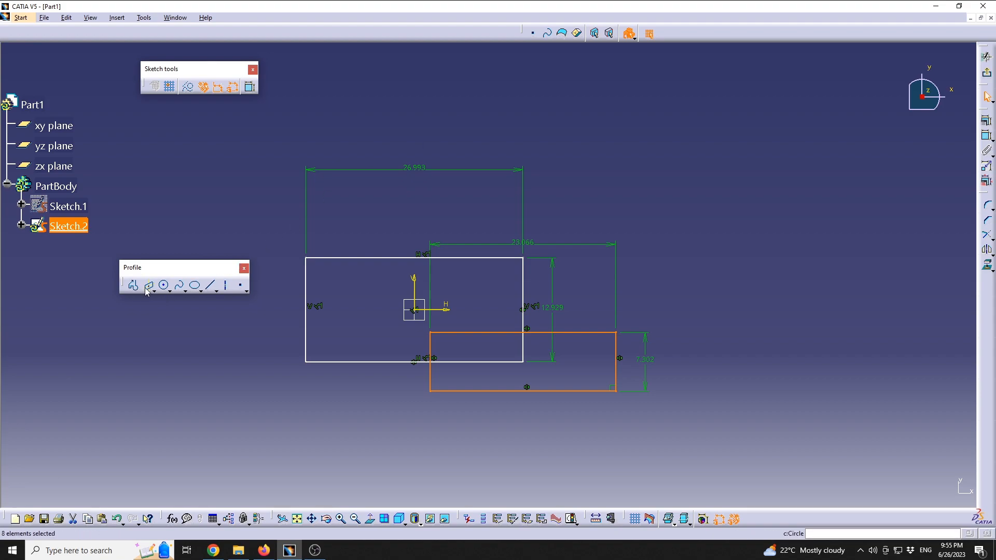
Draw two connected lines forming a V to the upper right of the rectangles, the first about 14.5 mm long
click(210, 285)
click(696, 149)
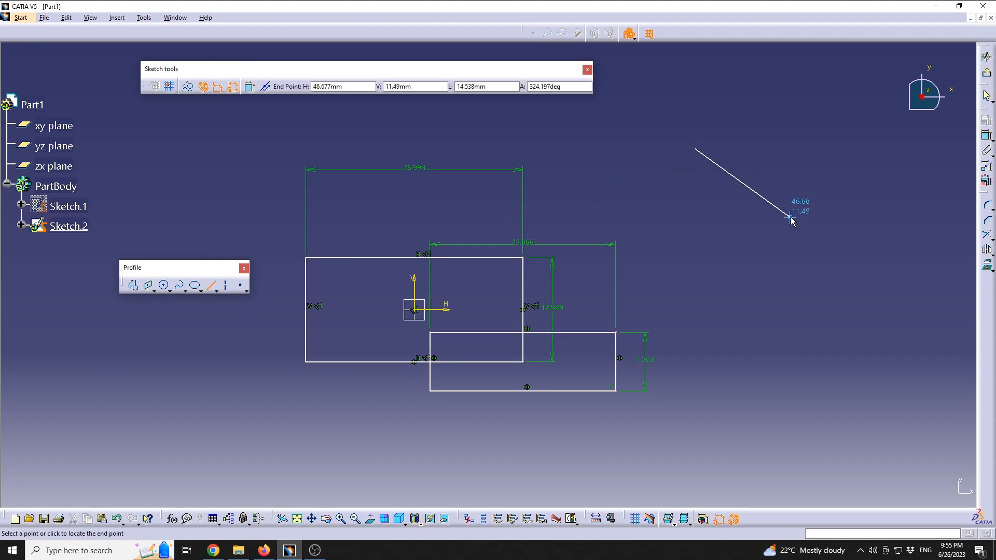
click(790, 217)
click(212, 286)
click(791, 218)
click(872, 166)
Draw a centered parallelogram about 13.1 mm by 9.6 mm from the two V lines, centered on their intersection
middle_drag(868, 228, 740, 274)
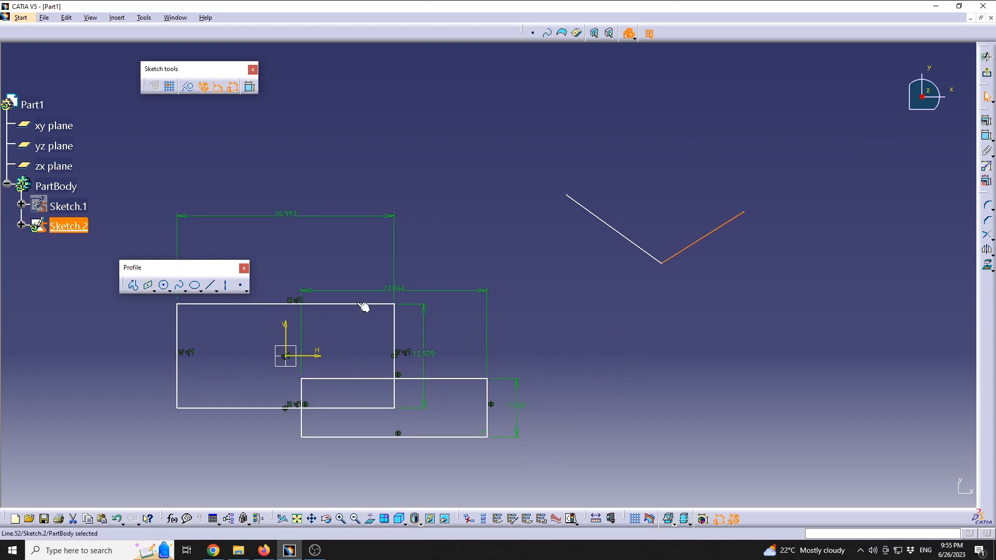
click(148, 288)
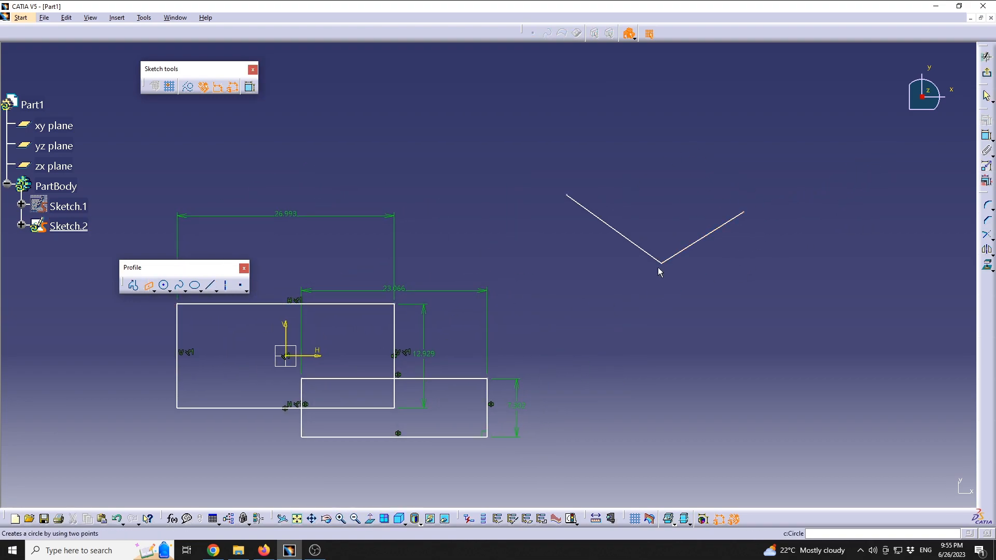
click(644, 252)
click(671, 258)
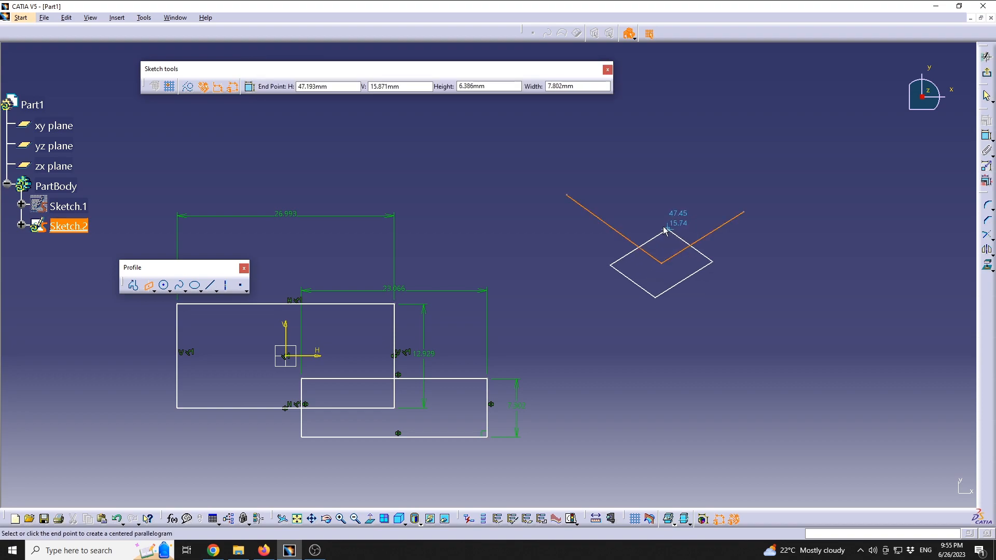
click(652, 207)
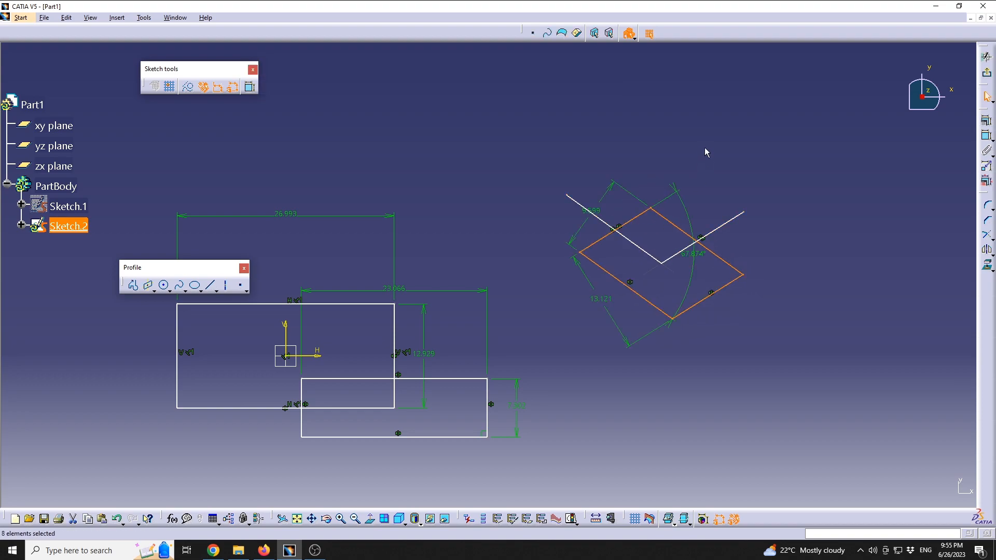
Set the angle of the parallelogram built on the V lines to 80°
double_click(690, 253)
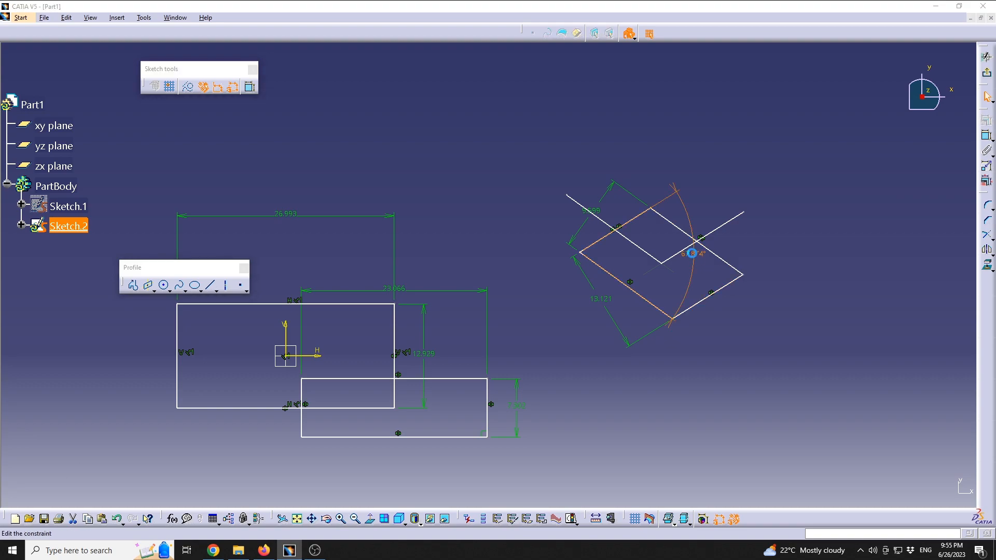
text(80)
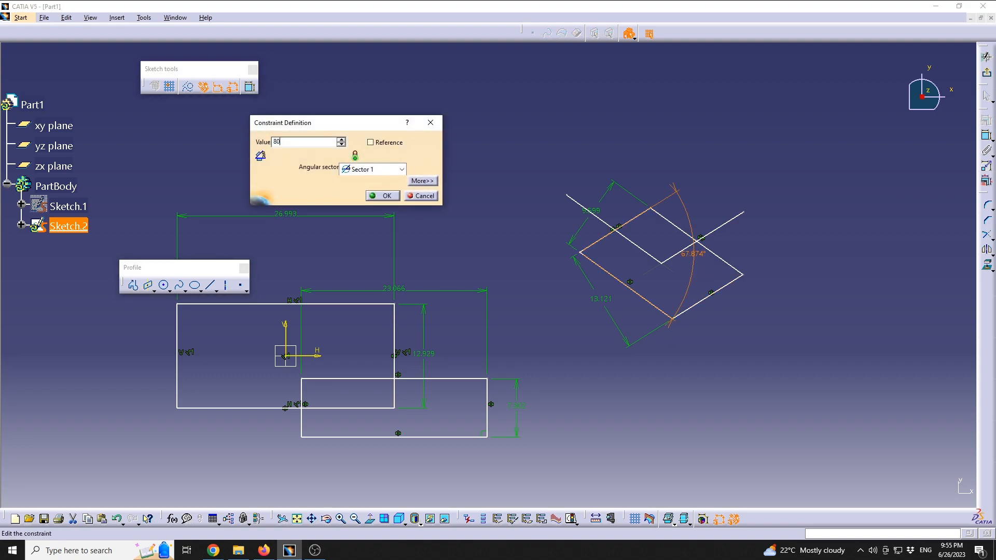
key(Return)
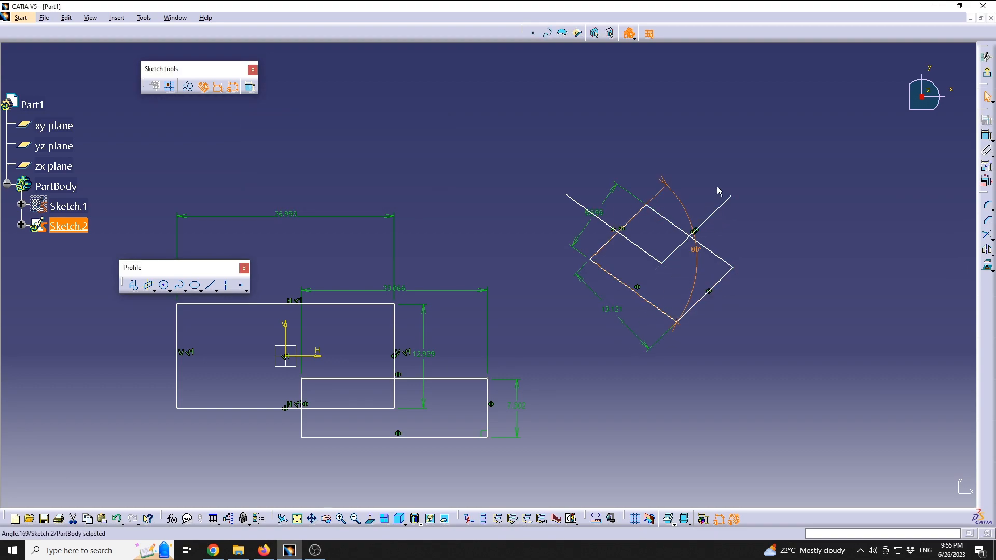
Set the angle of the parallelogram built on the V lines to 20° and clear the selection
double_click(696, 253)
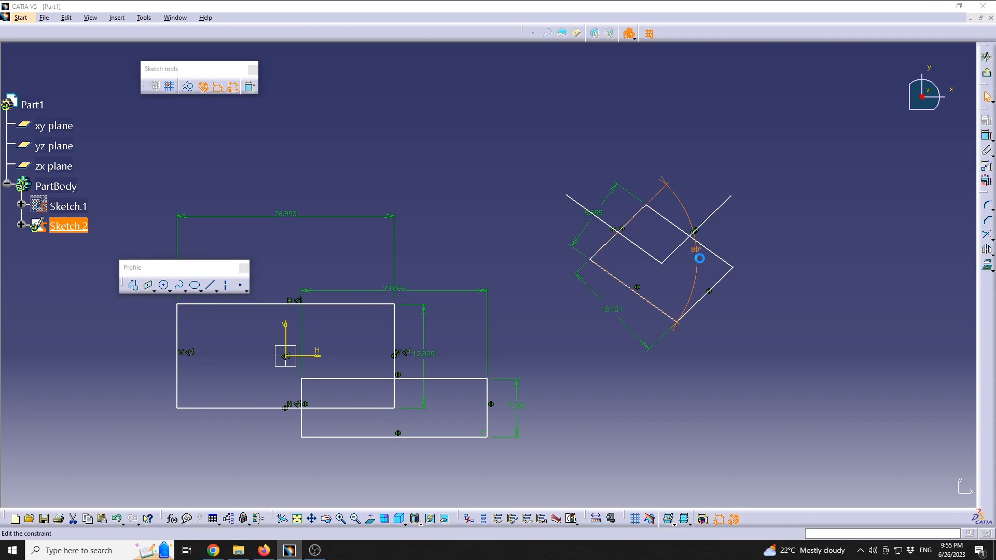
text(20)
key(Return)
click(710, 275)
click(598, 346)
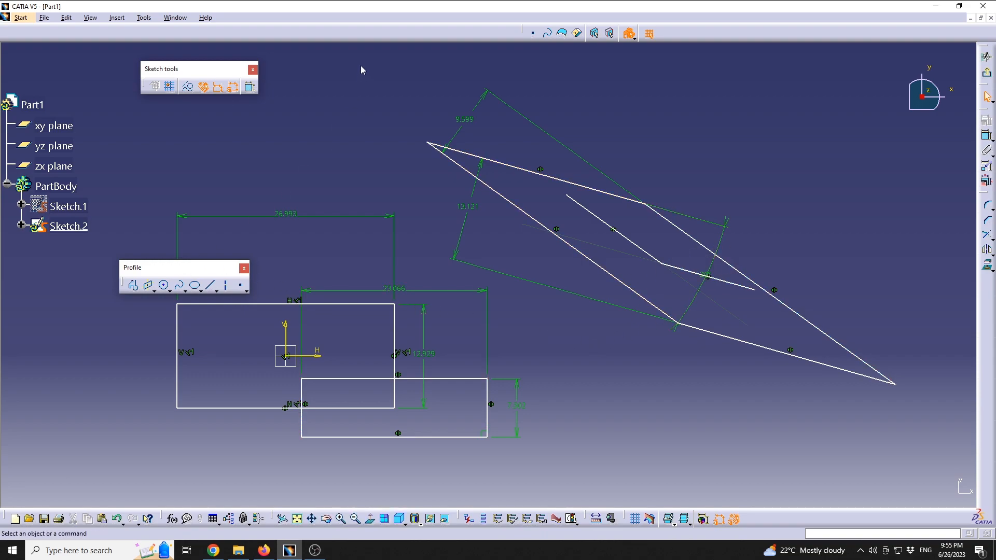
Look through the predefined profile tools and the circle and arc tools, keeping the floating profile tools clear of the sketch
drag(181, 268, 362, 69)
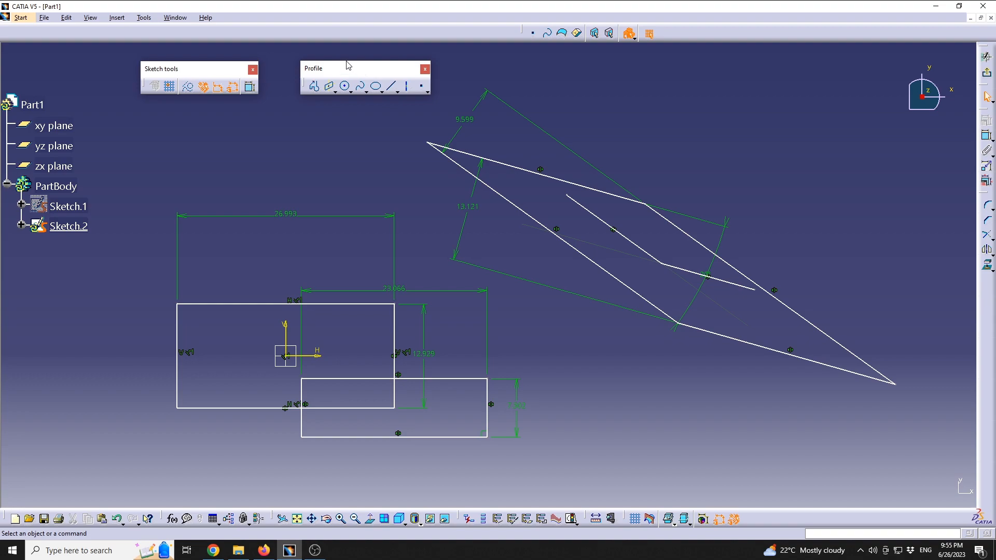
click(335, 92)
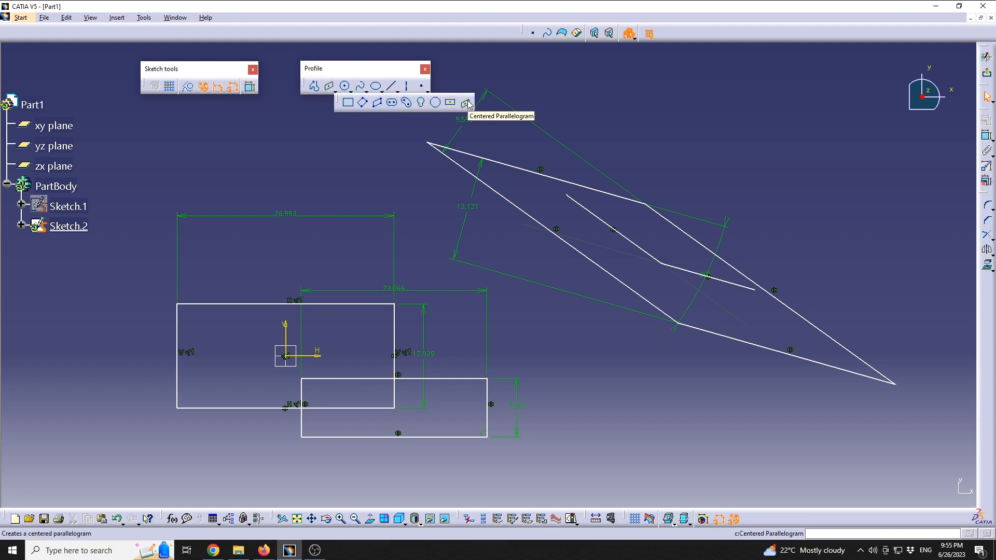
click(350, 108)
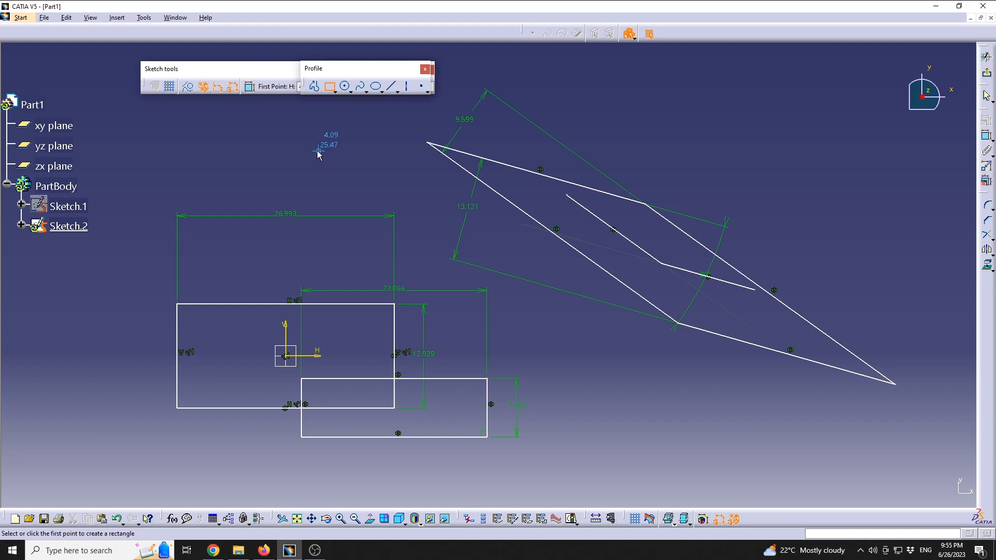
middle_drag(319, 154, 341, 201)
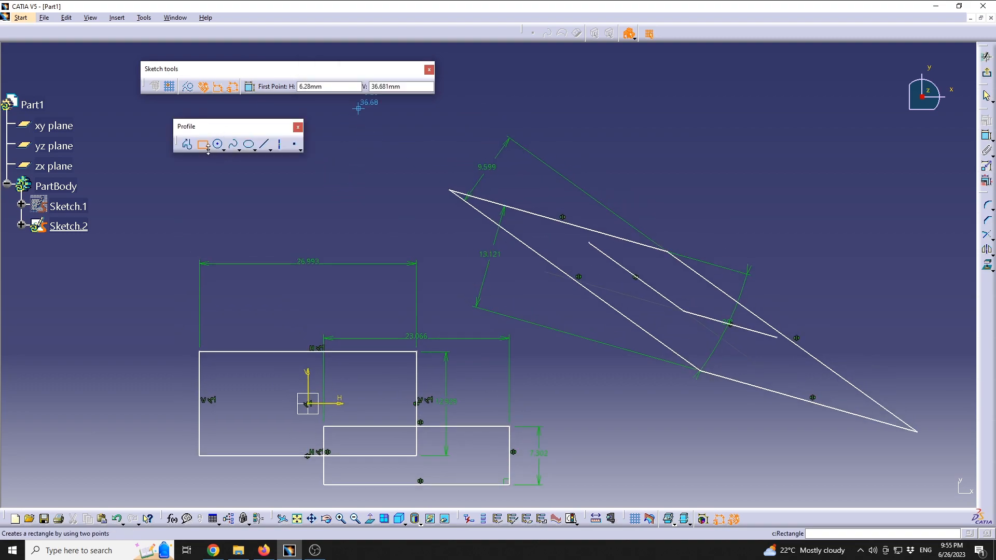
click(206, 148)
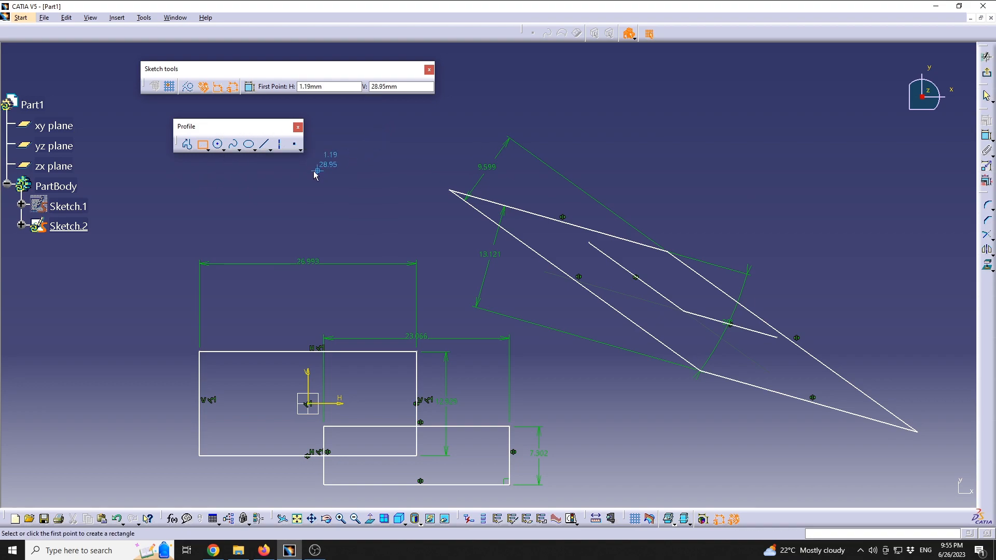
click(223, 150)
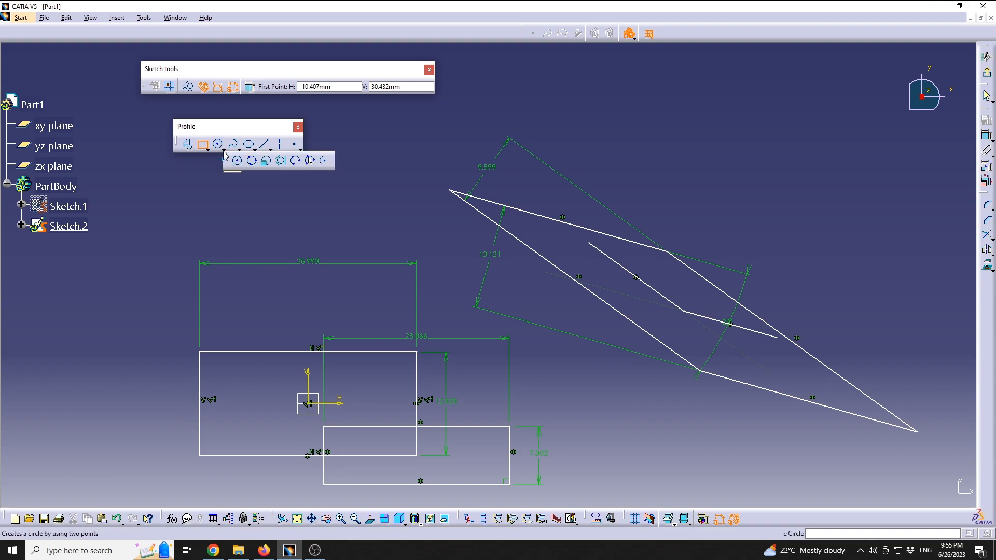
click(322, 162)
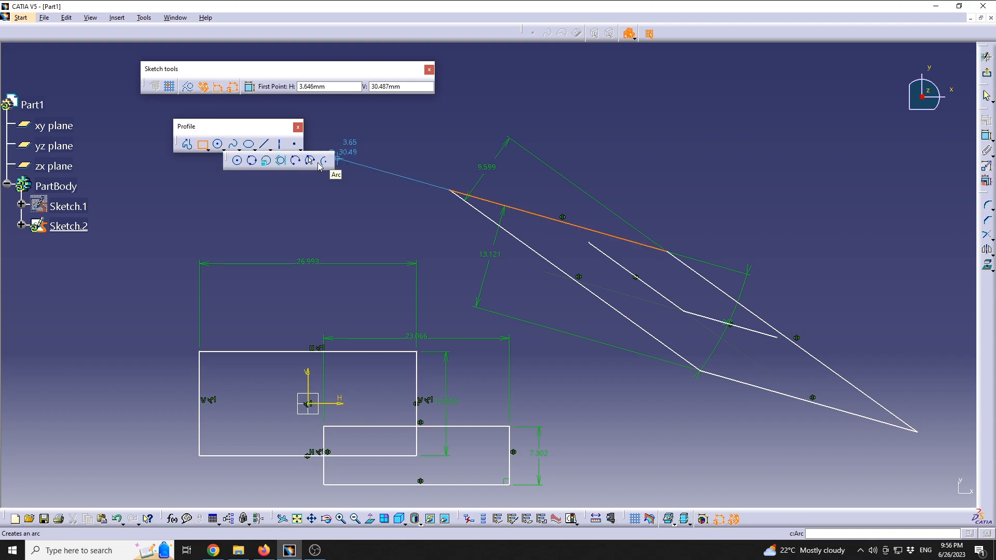
click(208, 150)
click(404, 144)
drag(251, 124, 220, 120)
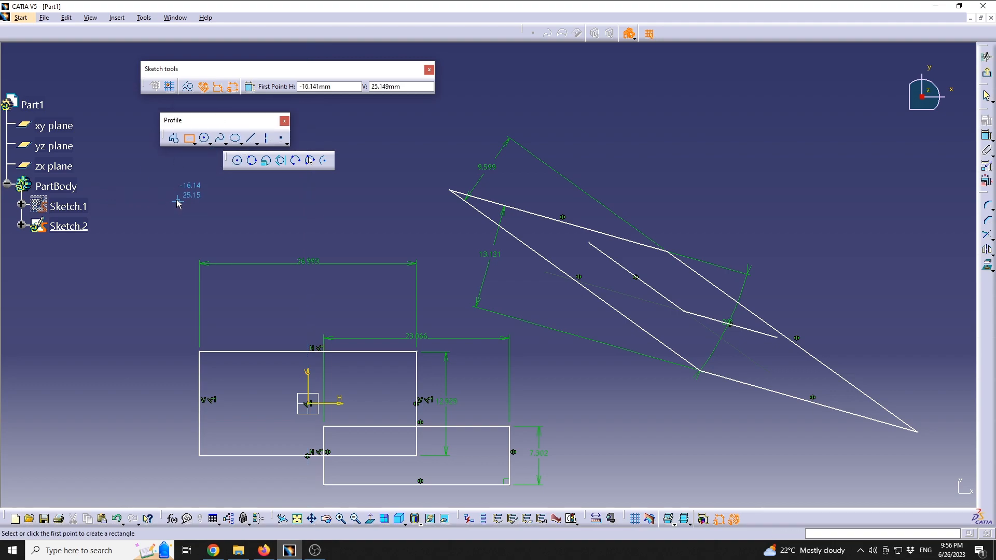